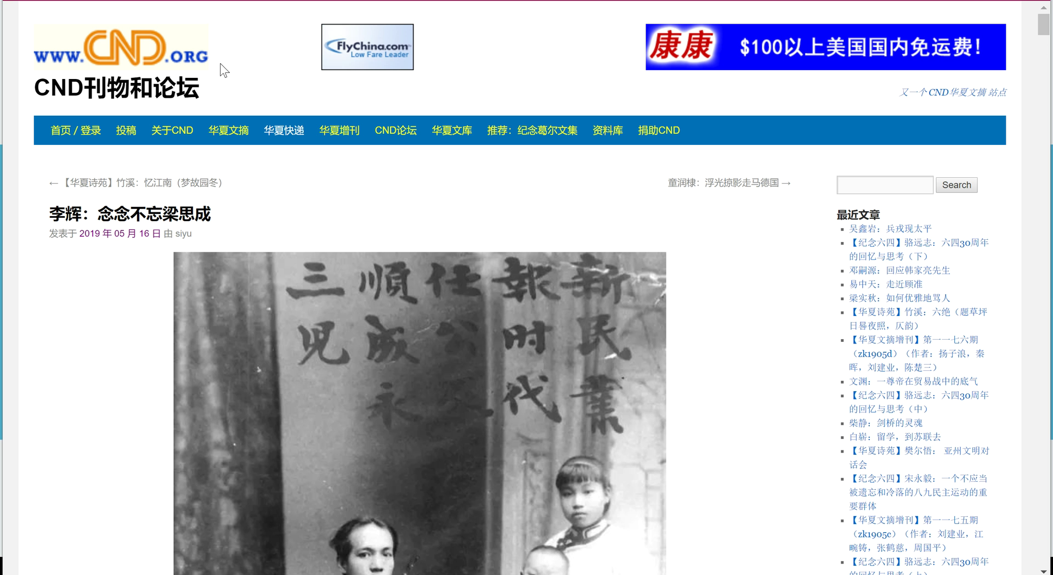
# Copy the CND article's headline, switch to Ponddy Reader, and paste it as the title of a new content entry
pyautogui.moveTo(209, 94); pyautogui.dragTo(74, 95)
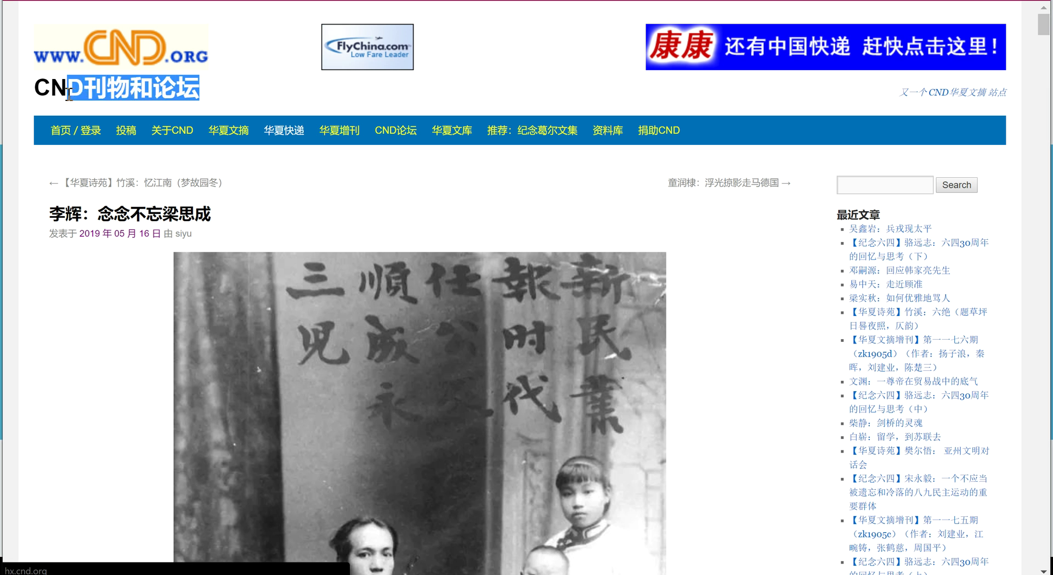
pyautogui.moveTo(212, 214); pyautogui.dragTo(48, 213)
pyautogui.hotkey('ctrl', 'c')
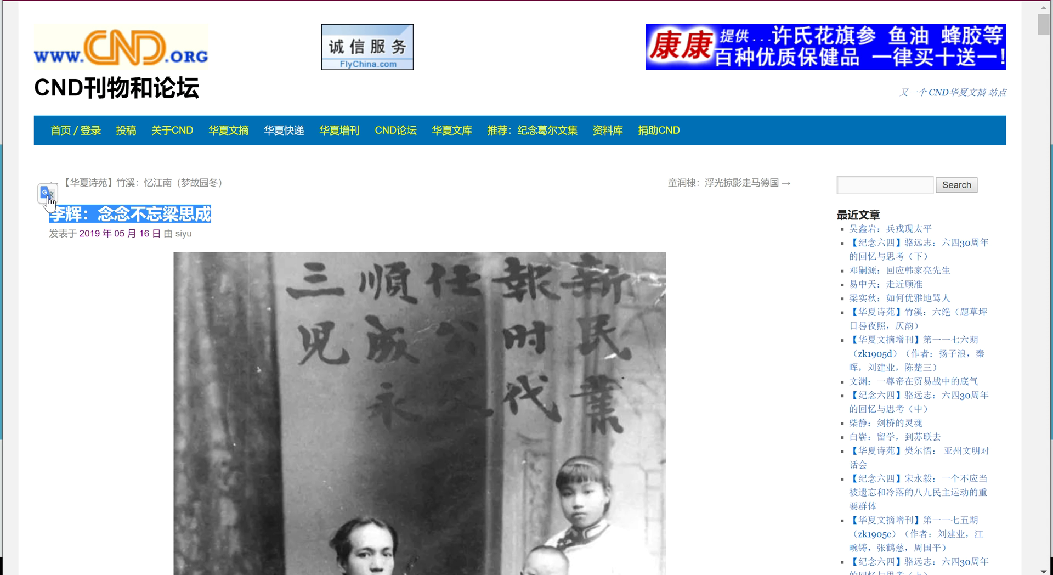
pyautogui.hotkey('alt', 'Tab')
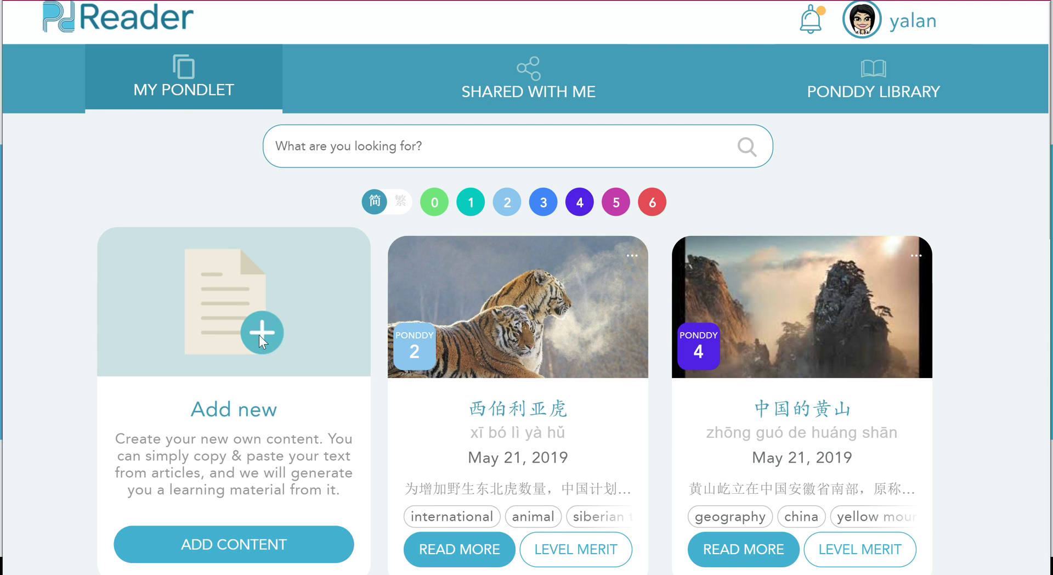
pyautogui.click(260, 334)
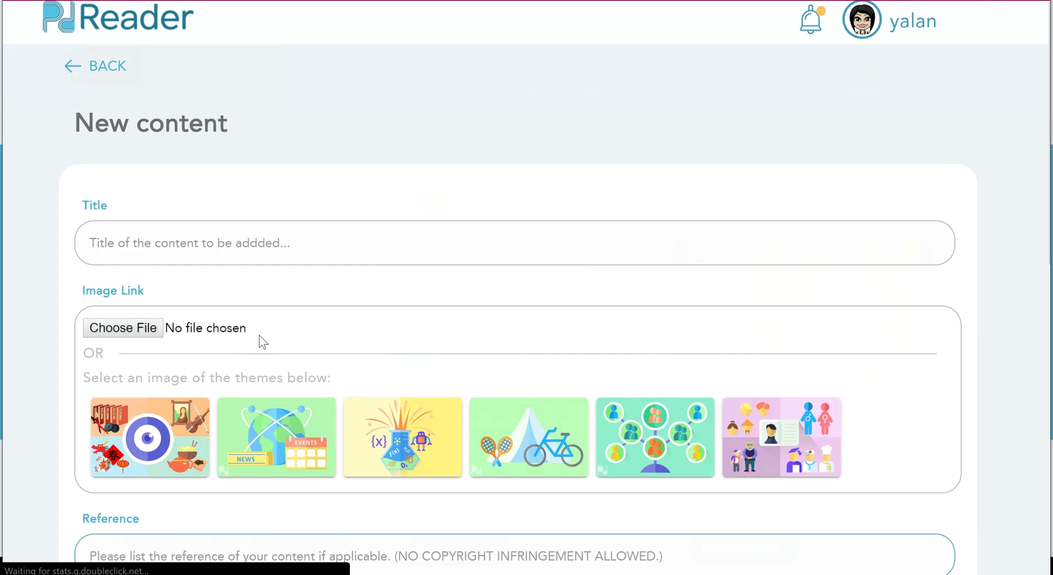
pyautogui.click(171, 245)
pyautogui.hotkey('ctrl', 'v')
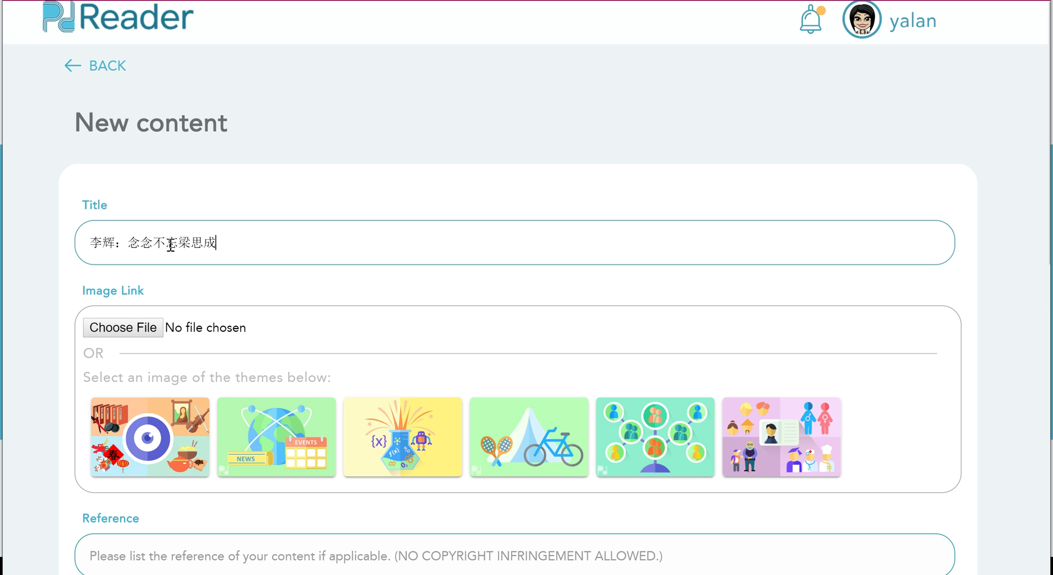
# Upload liang1.jpg as the content's image and enter "China News Digest" as its reference
pyautogui.click(153, 332)
pyautogui.click(482, 38)
pyautogui.click(932, 551)
pyautogui.scroll(-5, 397, 348)
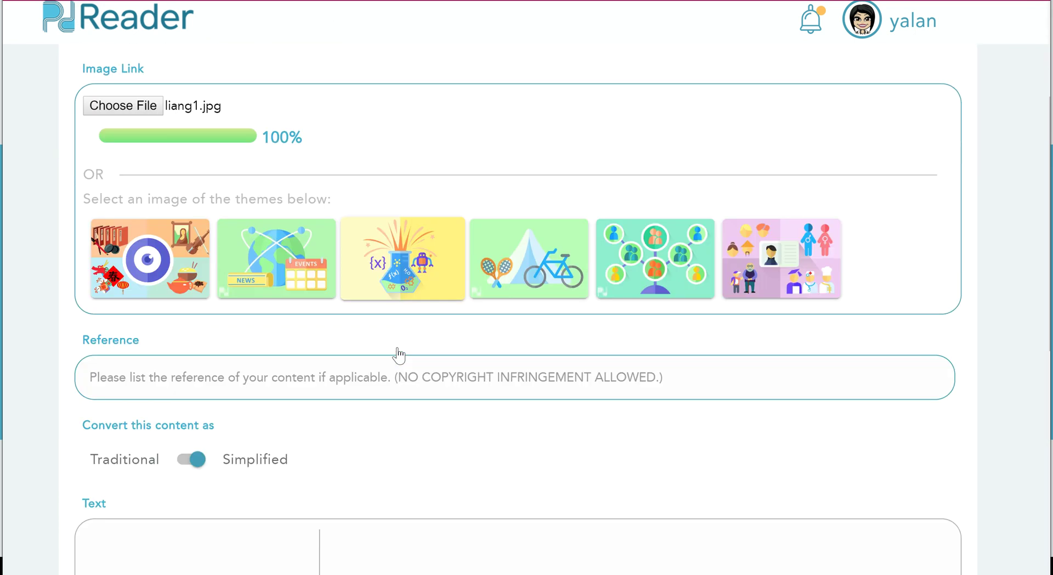
pyautogui.click(173, 292)
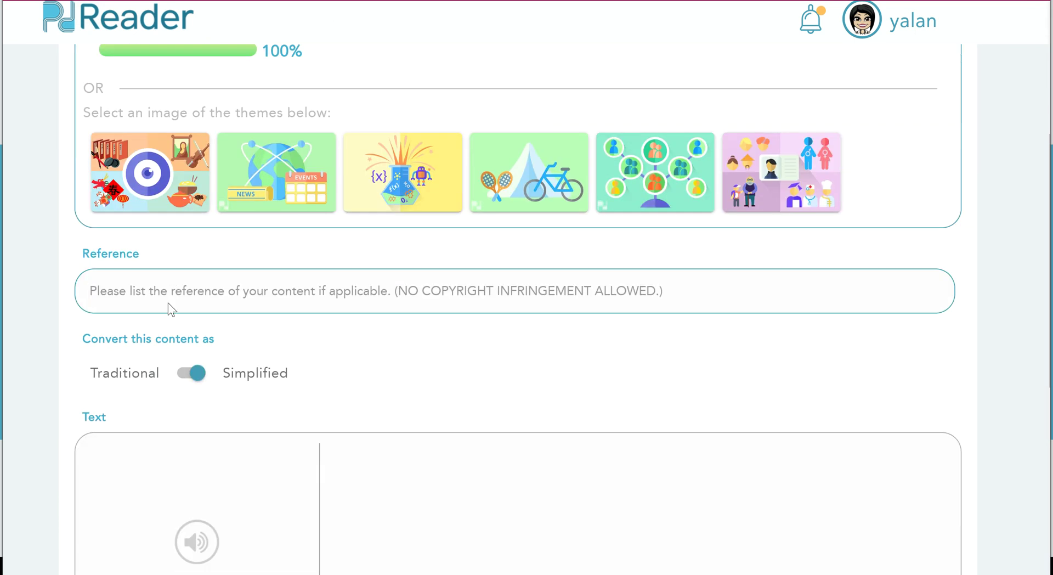
pyautogui.write('China News Digest')
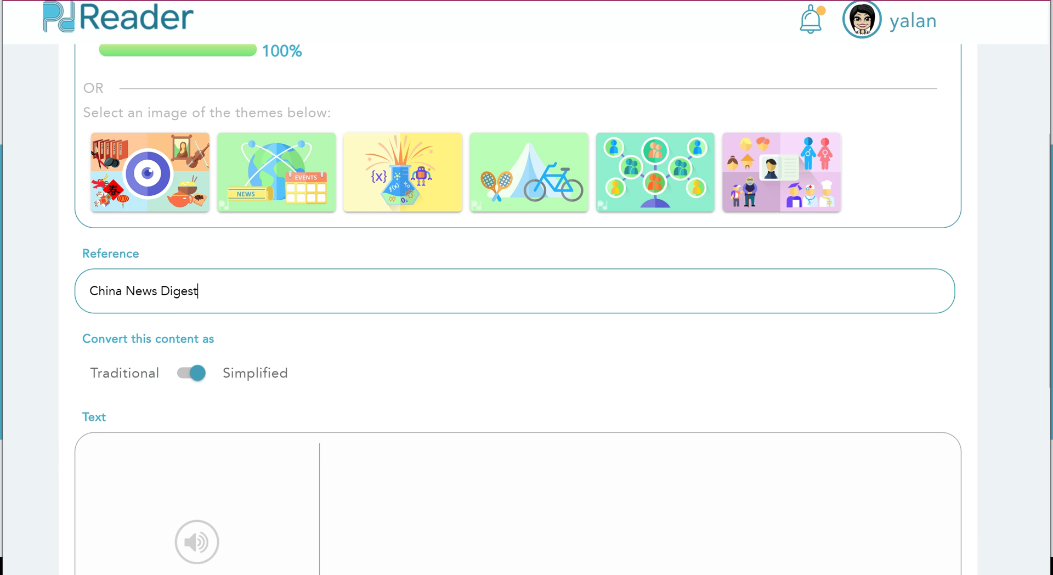
# Copy the first photo's caption and the two paragraphs below it from the CND article into the new content's text
pyautogui.hotkey('ctrl', 'Tab')
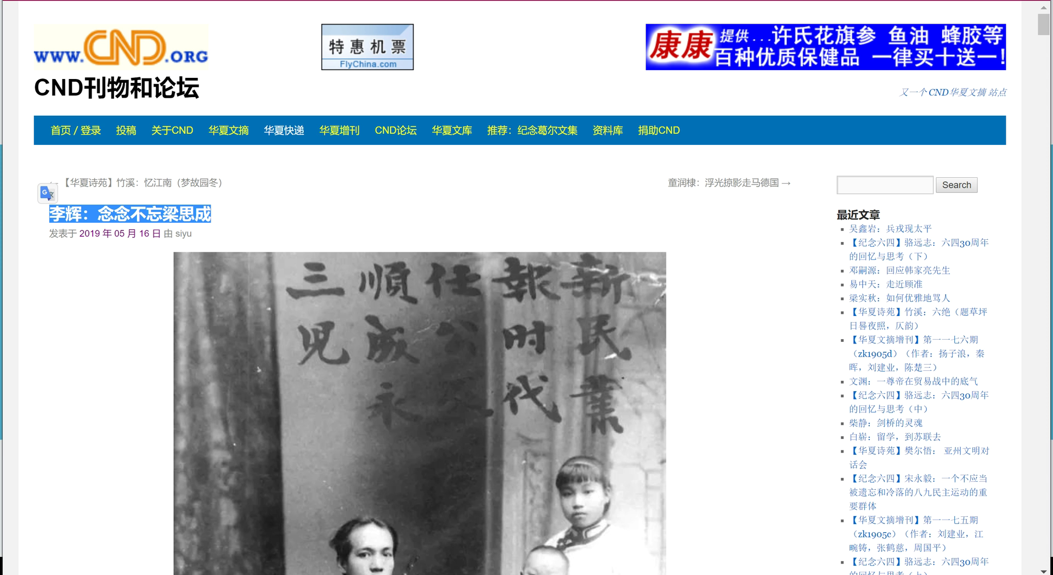
pyautogui.scroll(-7, 466, 387)
pyautogui.scroll(-5, 466, 387)
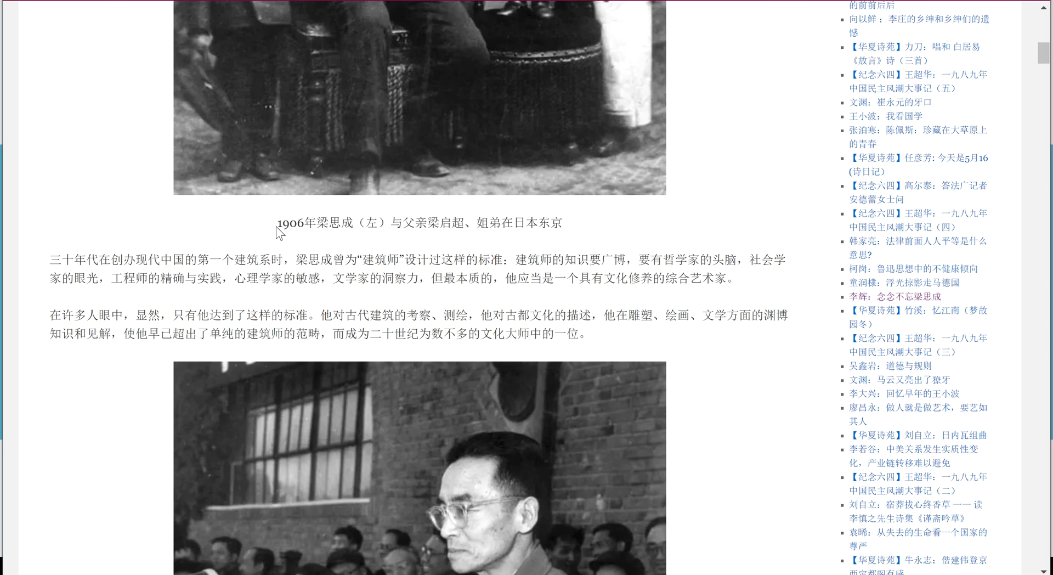
pyautogui.moveTo(278, 222); pyautogui.dragTo(613, 334)
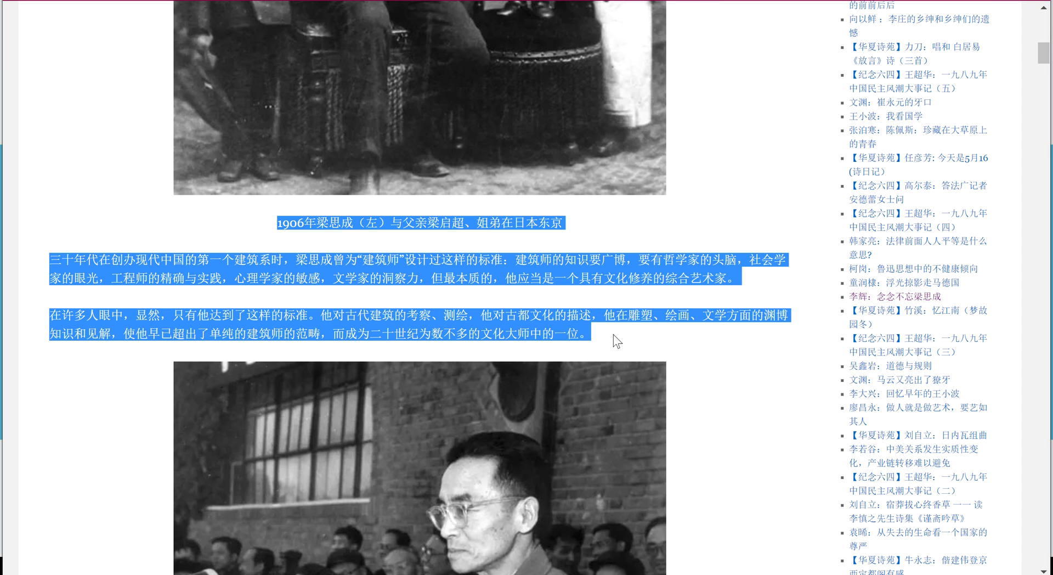
pyautogui.hotkey('ctrl', 'c')
pyautogui.hotkey('ctrl', 'Tab')
pyautogui.scroll(-5, 373, 280)
pyautogui.click(369, 229)
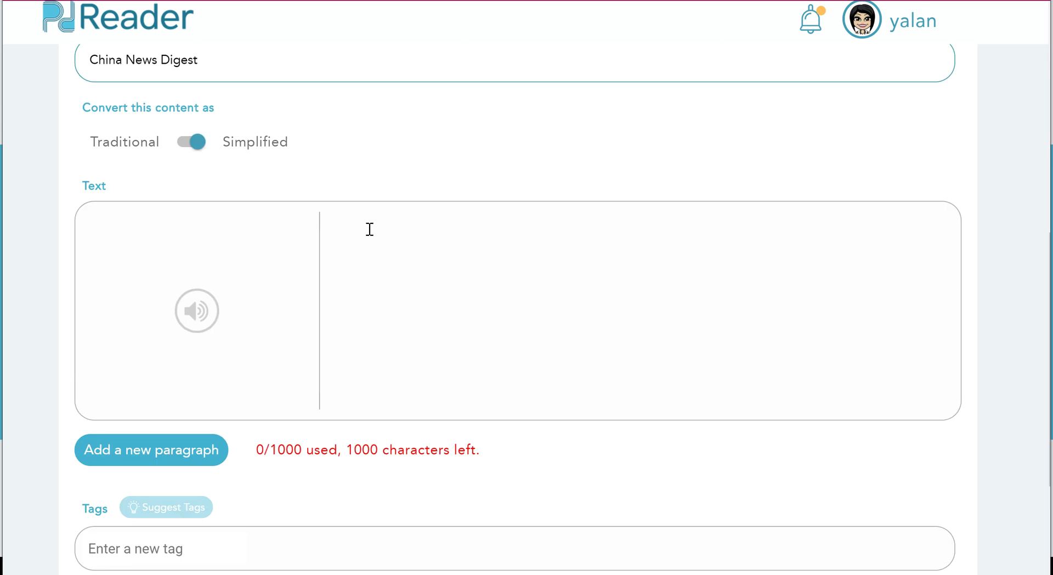
pyautogui.hotkey('ctrl', 'v')
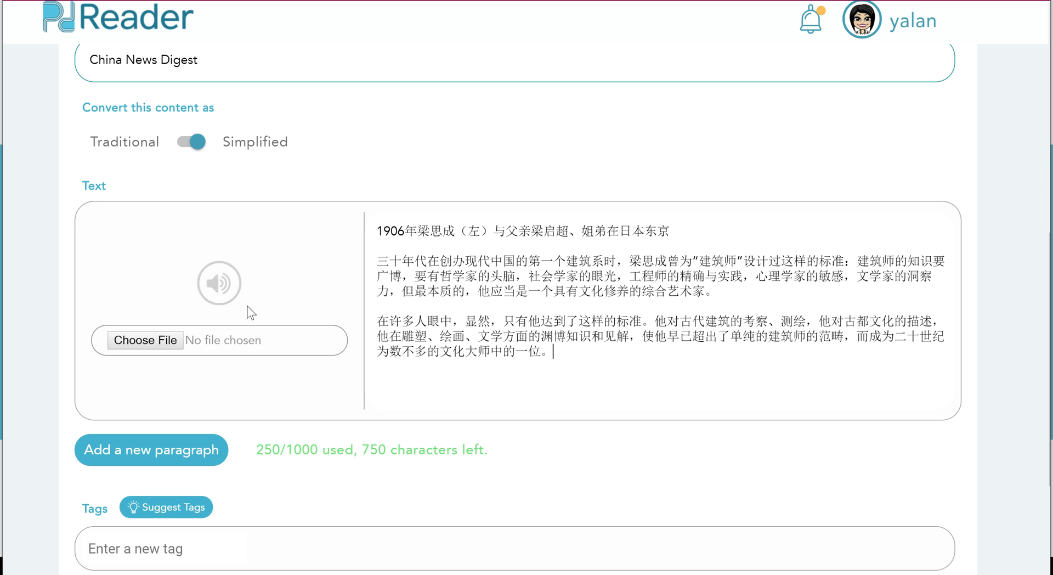
# Generate suggested tags for the content and add the tags "arcitecture" and "Liang Sicheng"
pyautogui.scroll(-1, 323, 443)
pyautogui.scroll(-5, 318, 433)
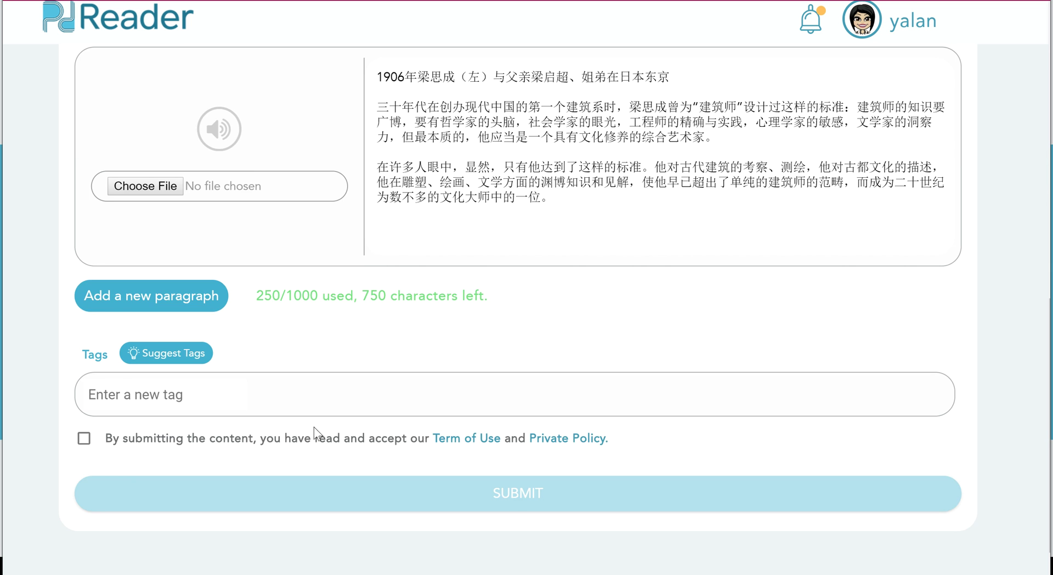
pyautogui.click(155, 354)
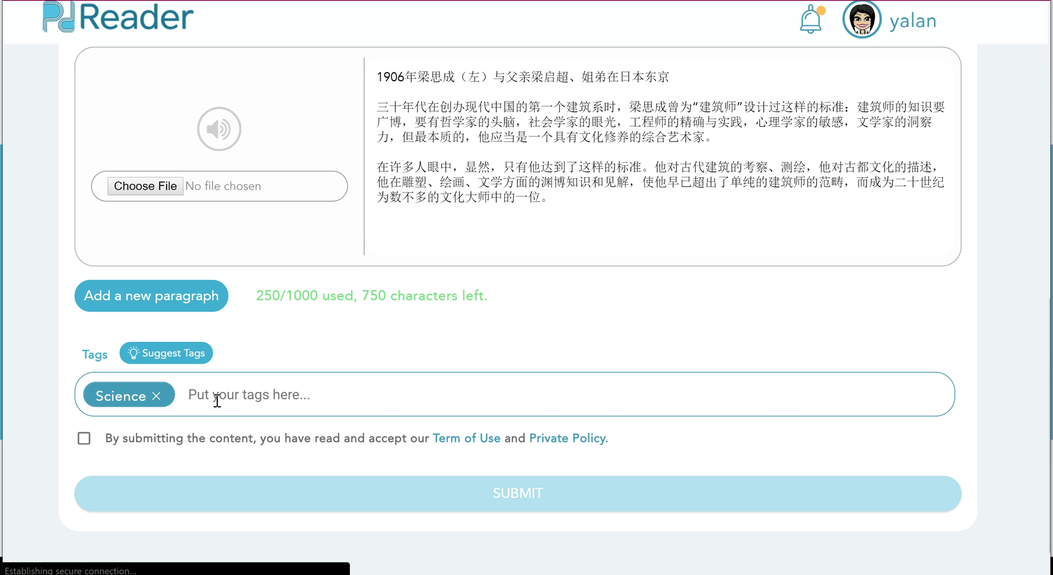
pyautogui.write('arcite')
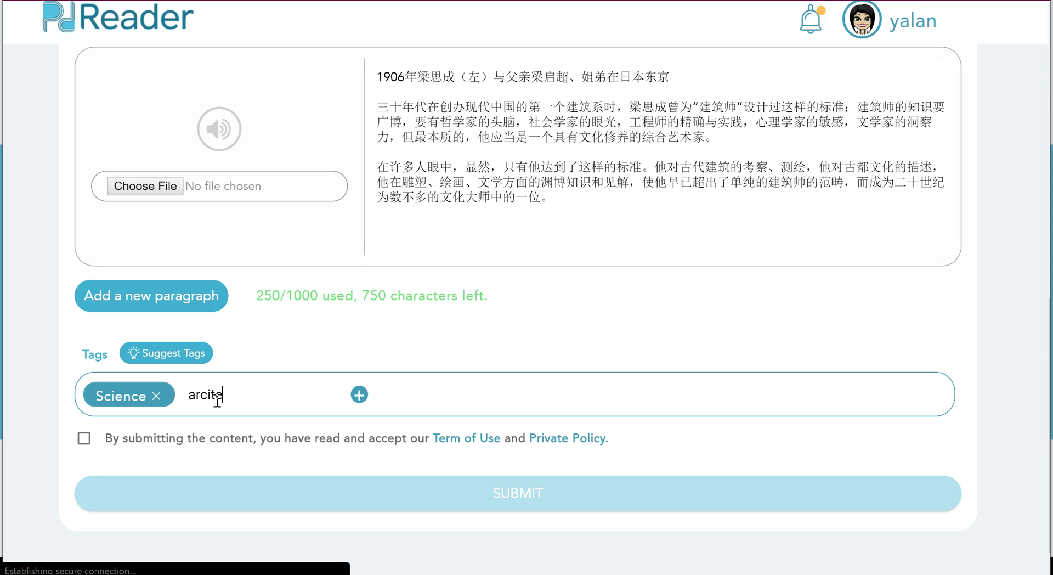
pyautogui.write('cture')
pyautogui.press('Return')
pyautogui.write('L')
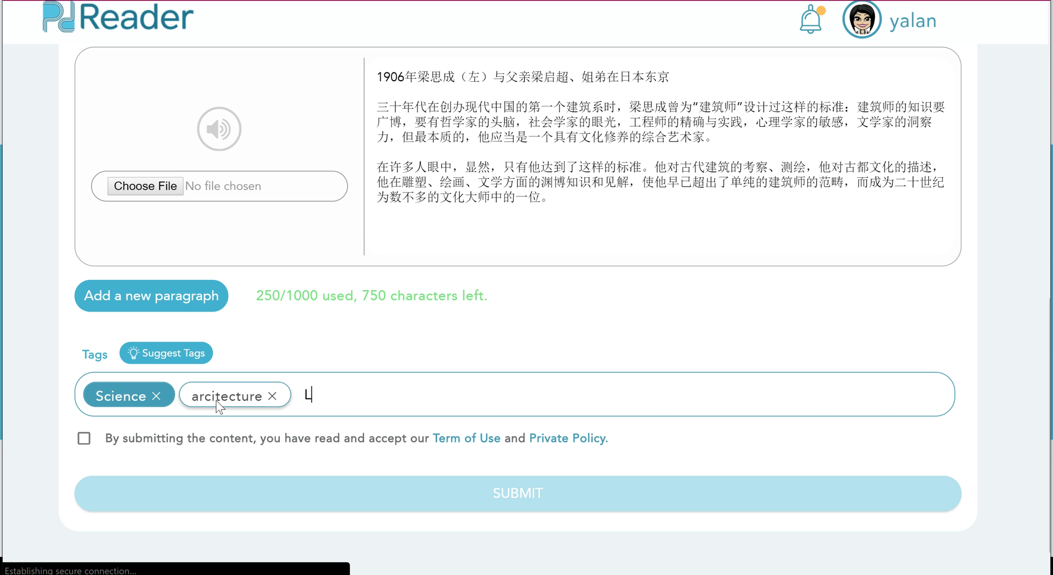
pyautogui.write('iang Si')
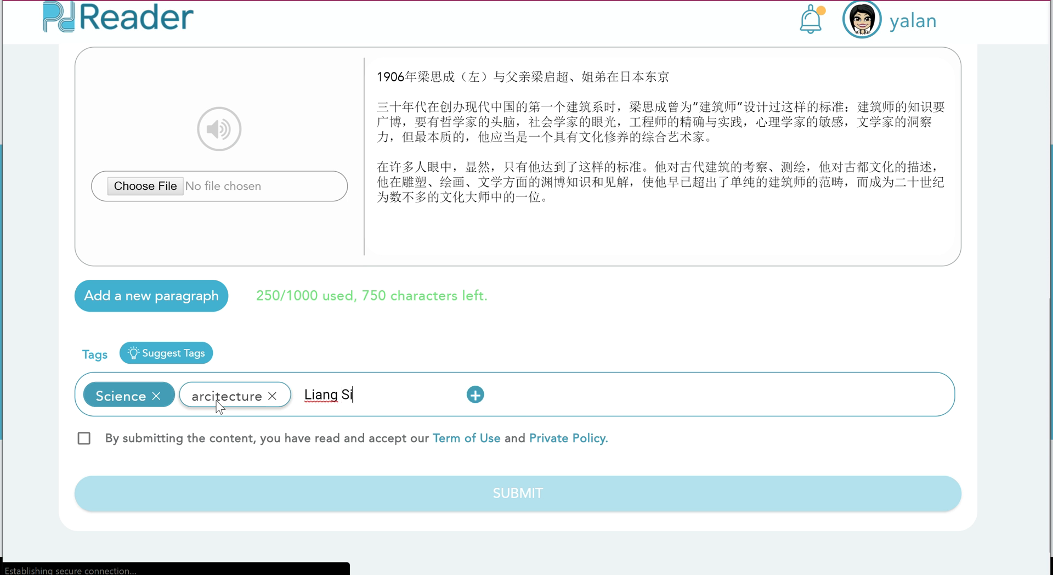
pyautogui.write('cheng')
pyautogui.press('Return')
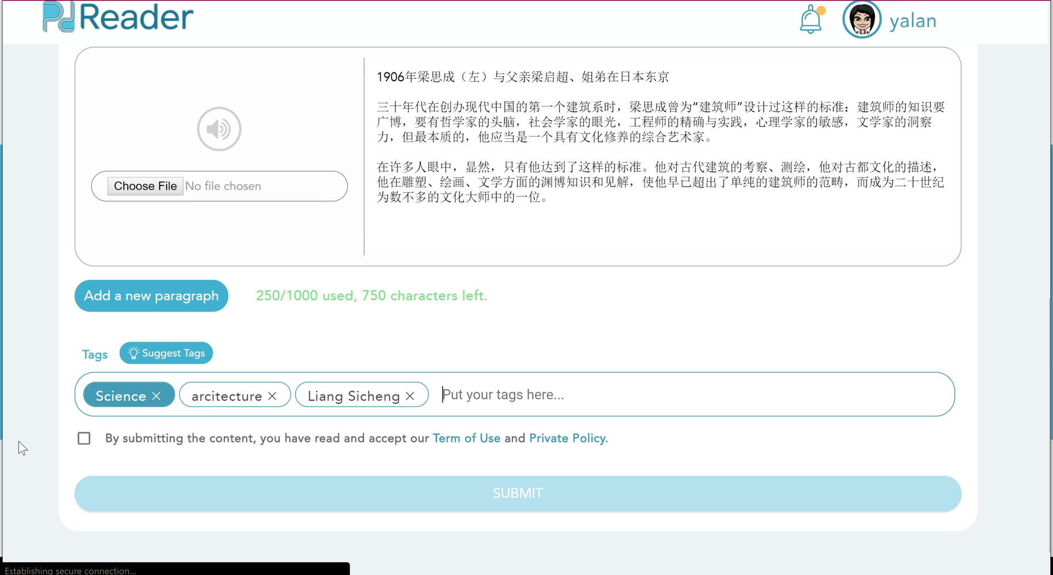
# Accept the terms of use and privacy policy and submit the new content
pyautogui.click(84, 437)
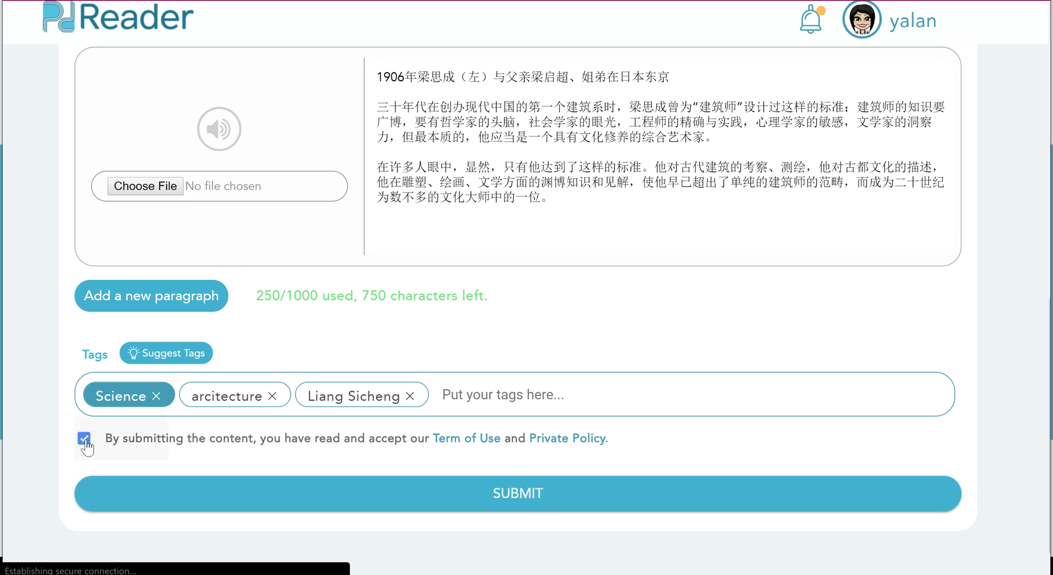
pyautogui.click(520, 497)
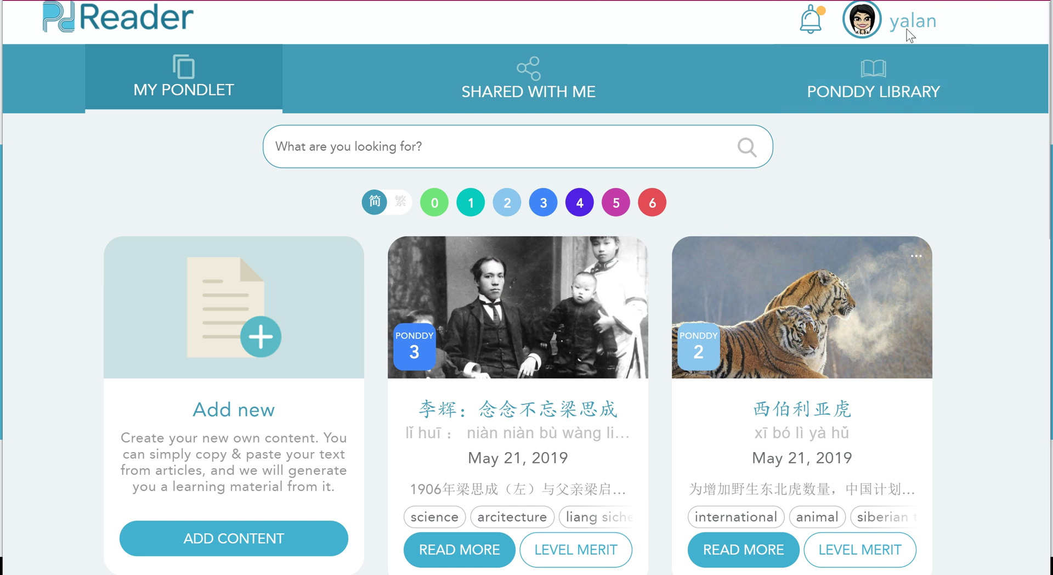
# Open the level system settings and examine the chart comparing Ponddy levels with ACTFL, HSK, CEFR, TOCFL and ILR, and close the settings
pyautogui.click(908, 34)
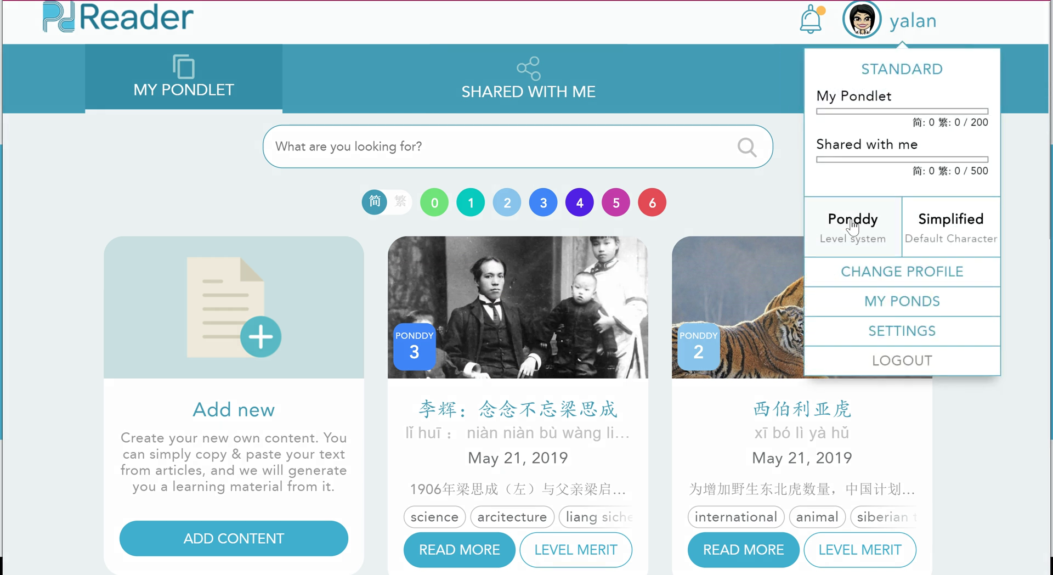
pyautogui.click(852, 224)
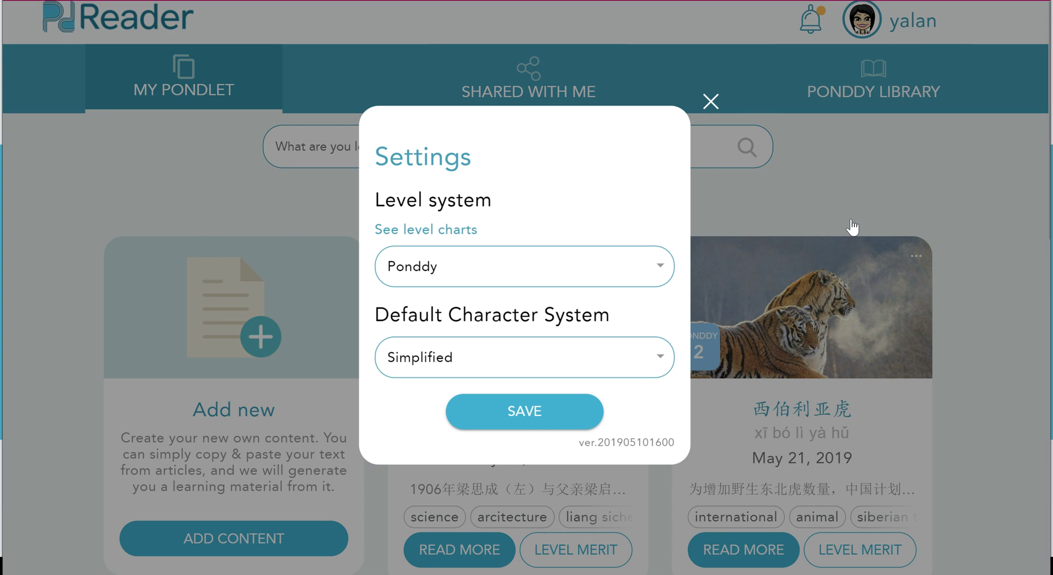
pyautogui.click(459, 232)
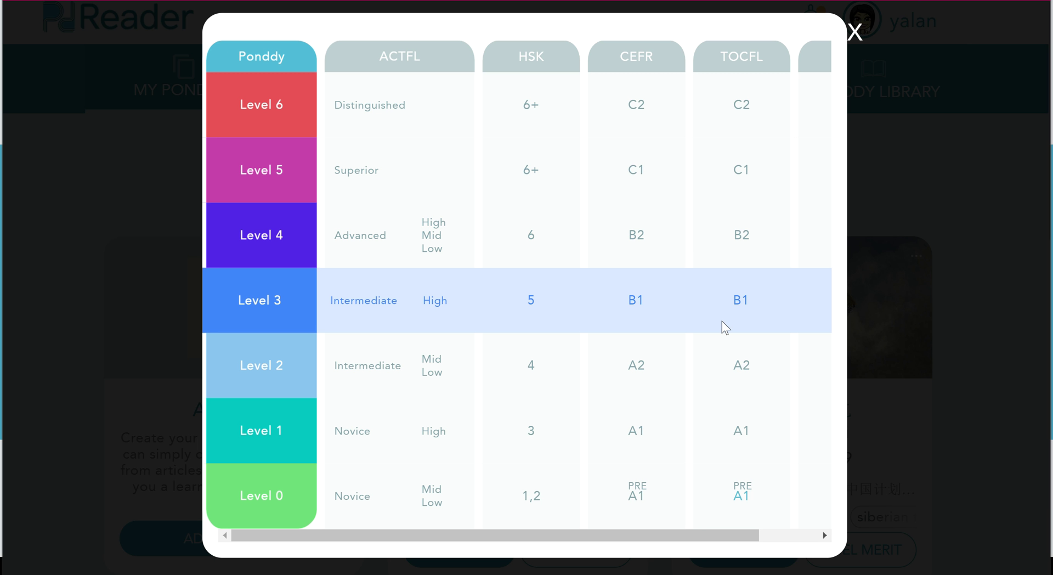
pyautogui.moveTo(759, 537); pyautogui.dragTo(817, 539)
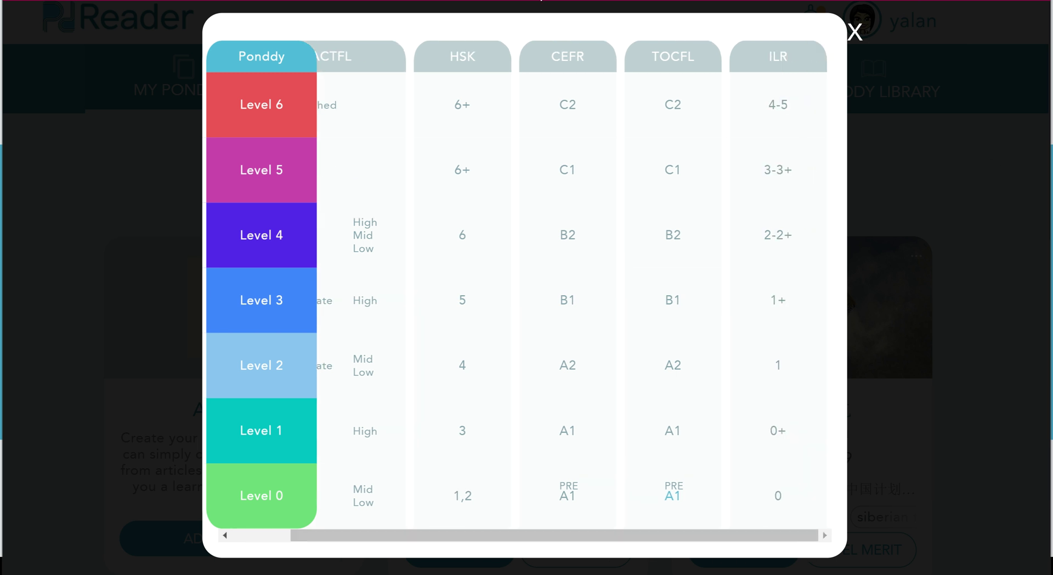
pyautogui.click(854, 32)
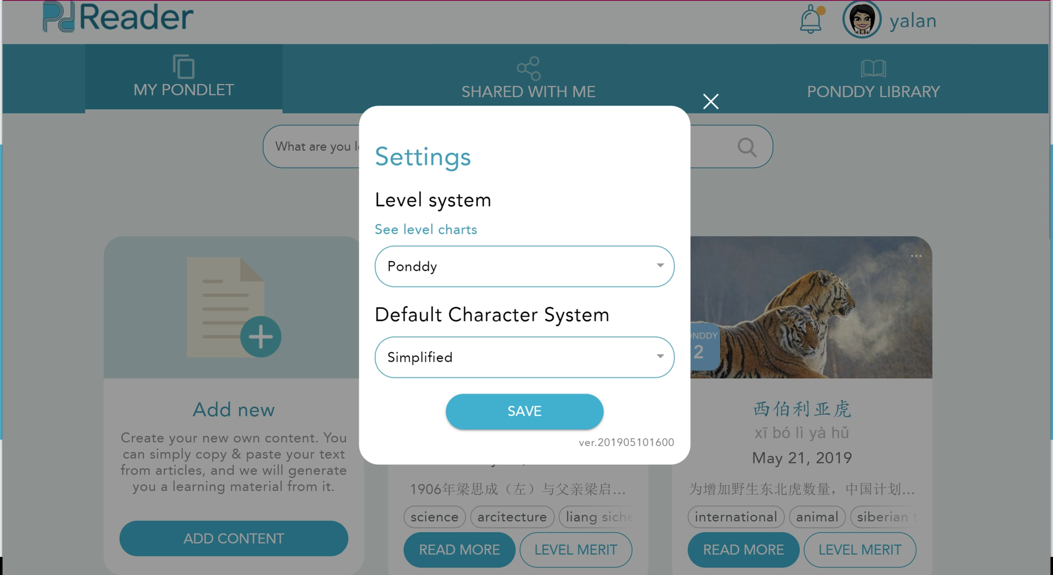
pyautogui.click(427, 31)
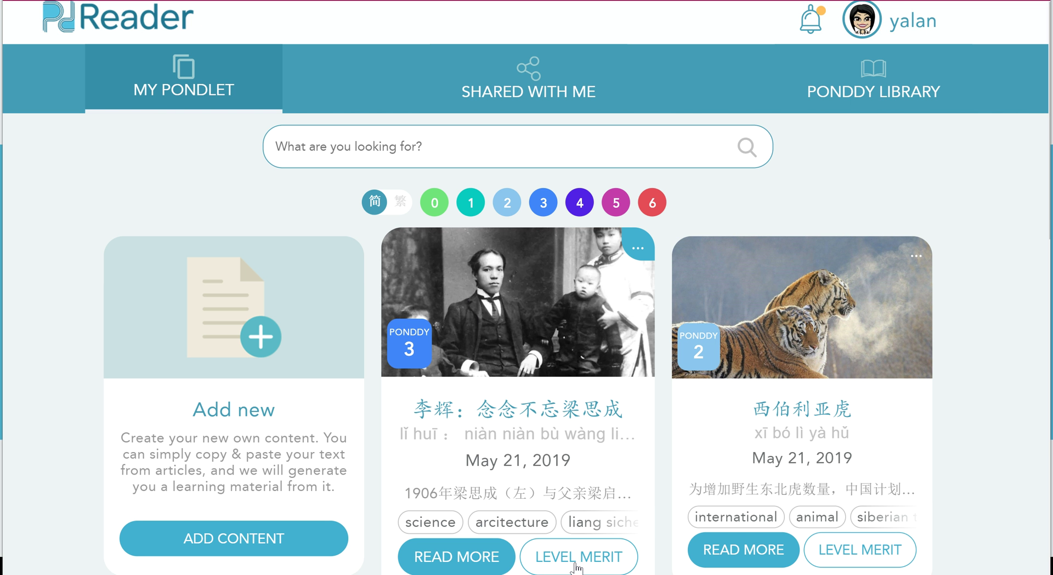
# Check the vocabulary level merit chart of the newly added article and open the article to view its annotated main content
pyautogui.click(577, 568)
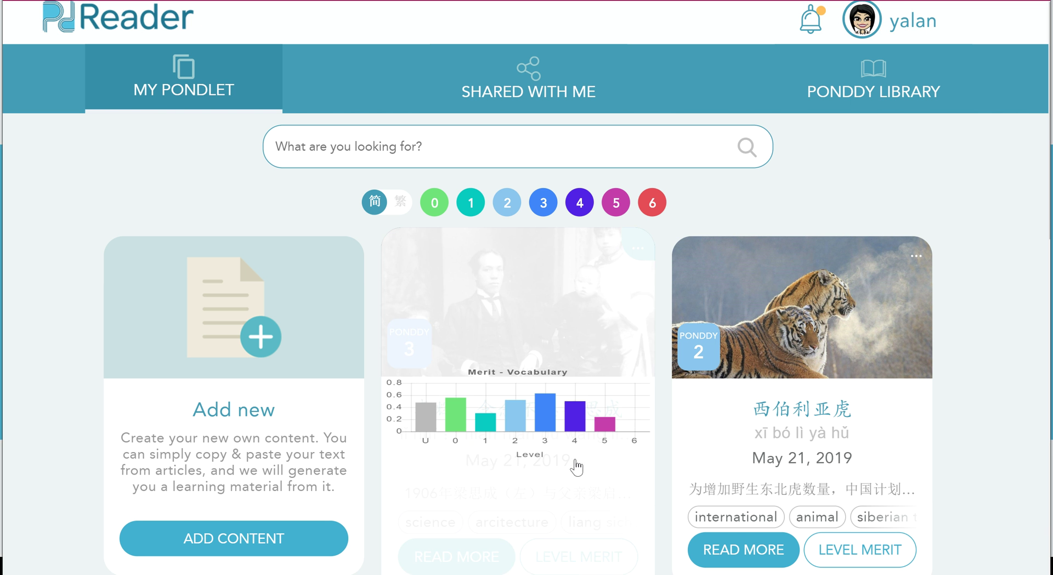
pyautogui.click(613, 475)
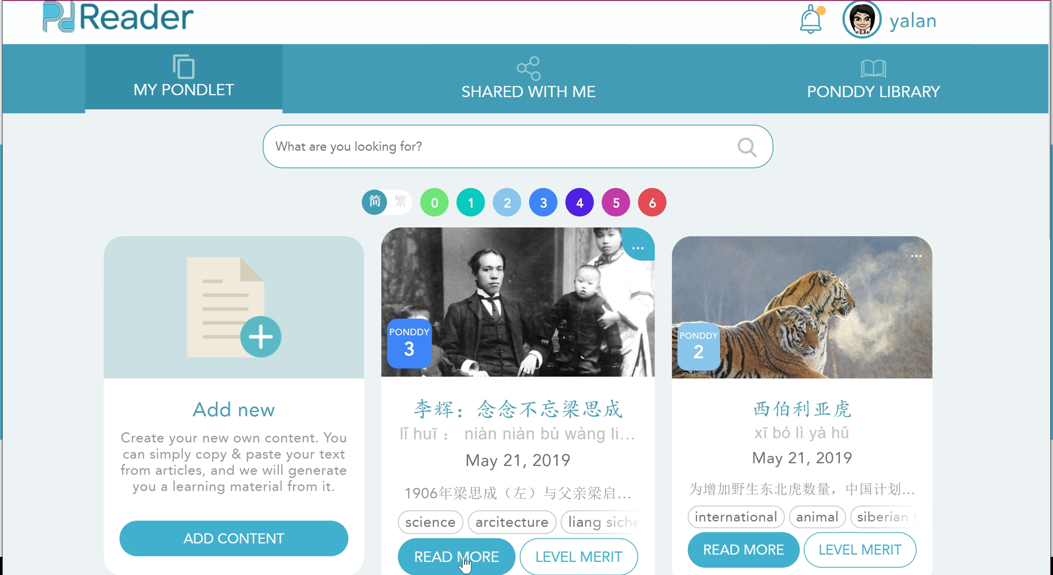
pyautogui.click(463, 559)
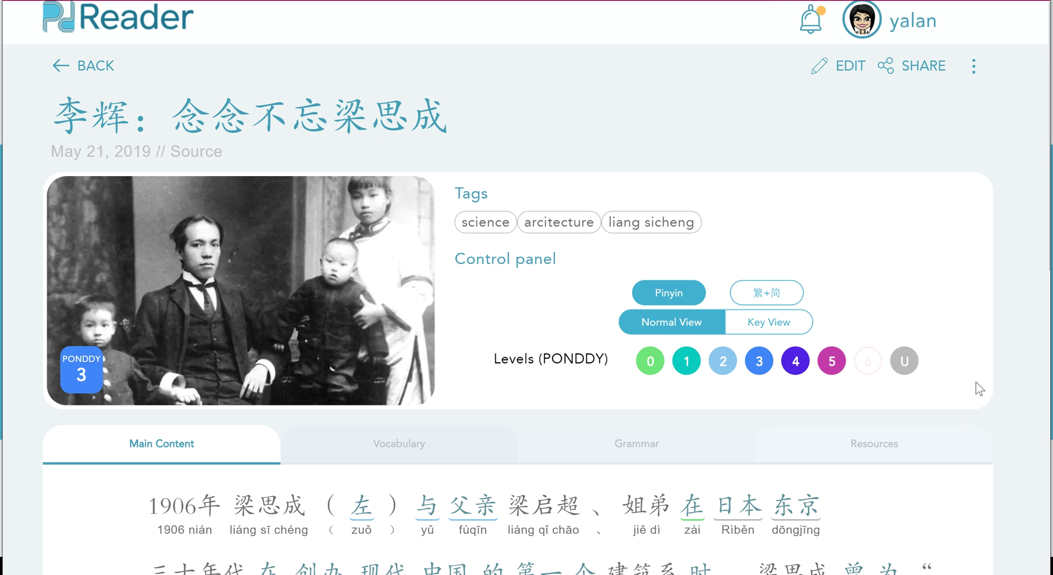
pyautogui.scroll(-4, 900, 340)
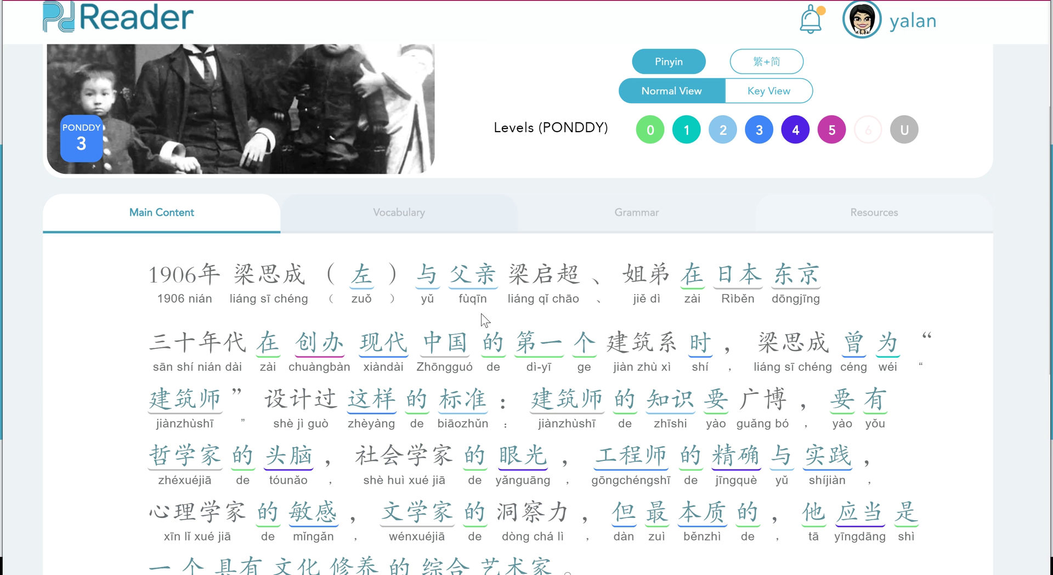
pyautogui.scroll(2, 923, 327)
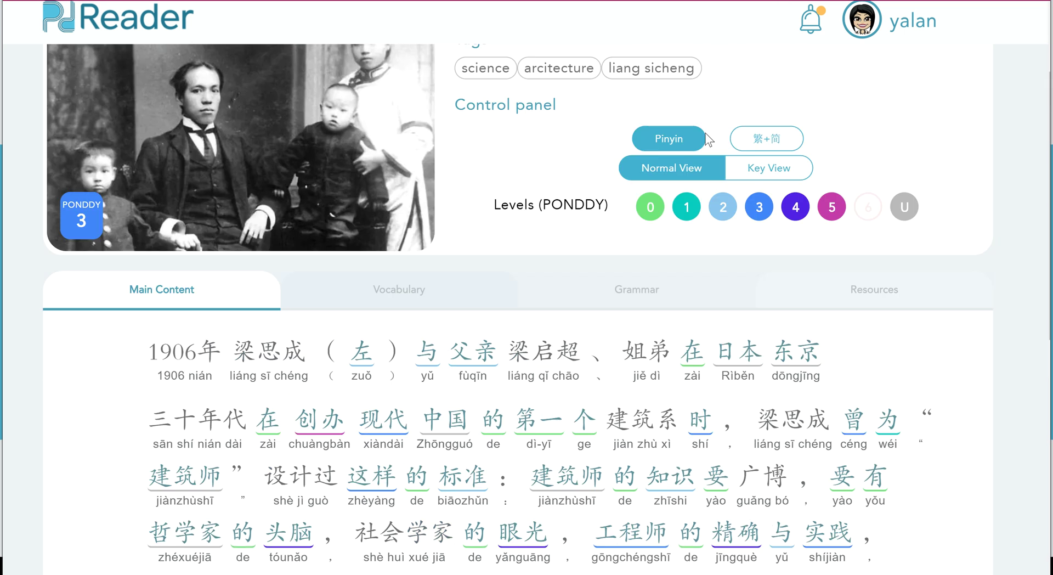
# Switch the article's pinyin off and back on, and briefly display the traditional text beside the simplified text
pyautogui.click(677, 141)
pyautogui.click(678, 141)
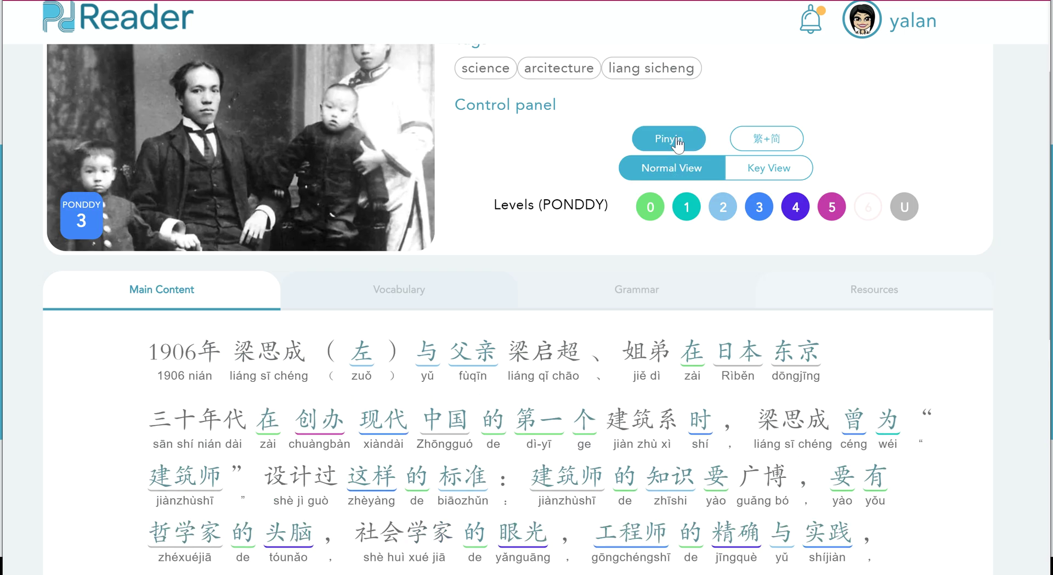
pyautogui.click(759, 141)
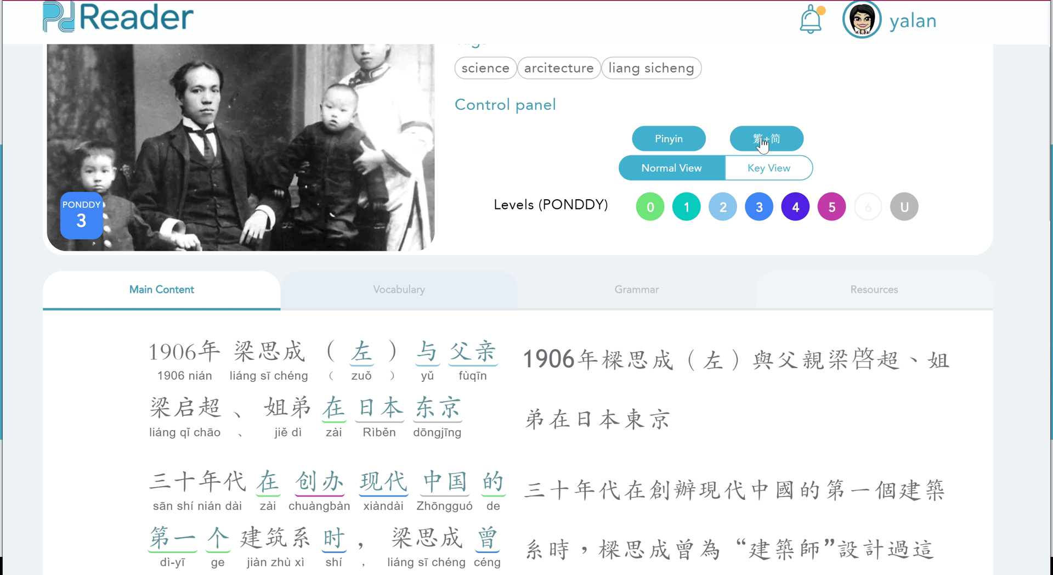
pyautogui.click(762, 144)
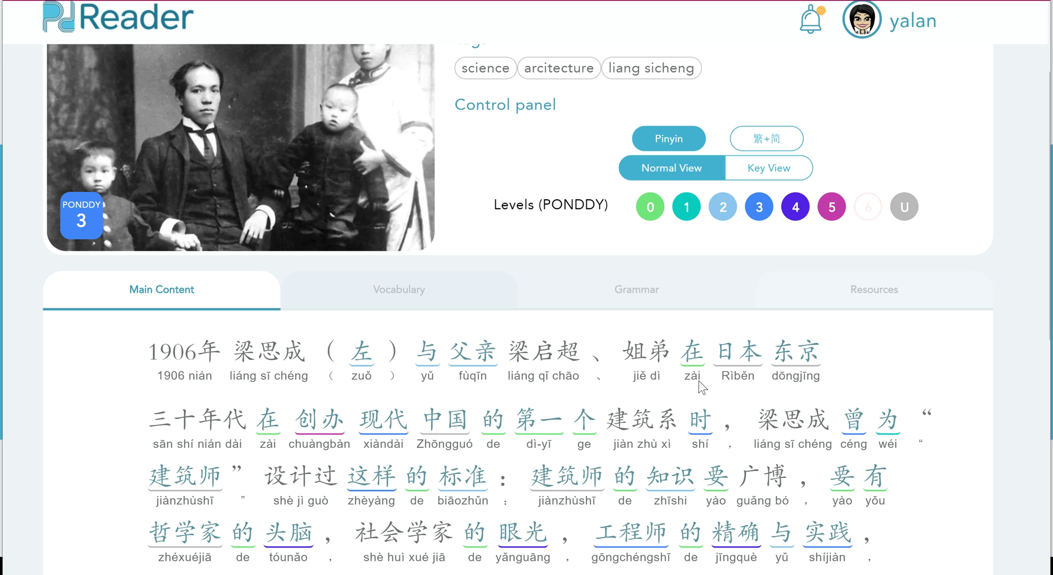
# Open the dictionary entry for 在 from the article, play its pronunciation and look through its definitions and example sentences
pyautogui.click(693, 354)
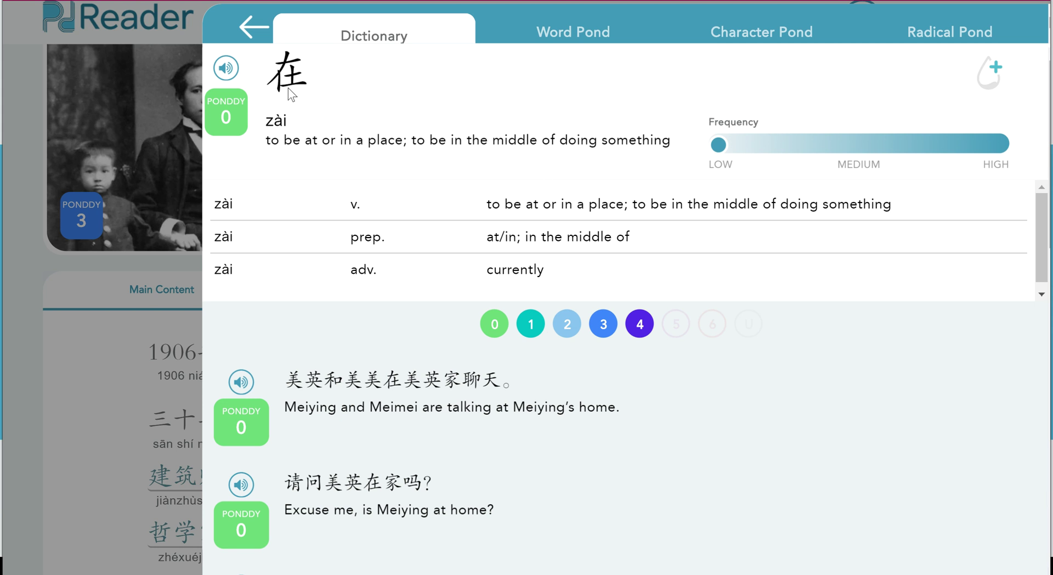
pyautogui.click(224, 69)
pyautogui.scroll(-5, 620, 404)
pyautogui.scroll(-3, 620, 403)
pyautogui.scroll(6, 620, 404)
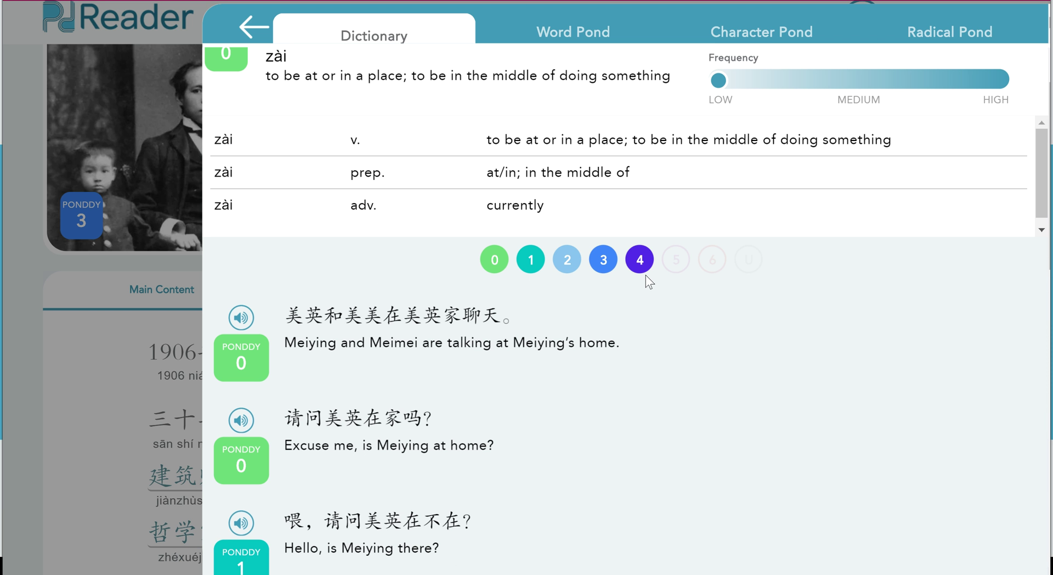
# Filter the example sentences for 在 by switching levels 4, 3 and 2 off and back on
pyautogui.click(640, 261)
pyautogui.click(604, 261)
pyautogui.click(569, 264)
pyautogui.click(568, 262)
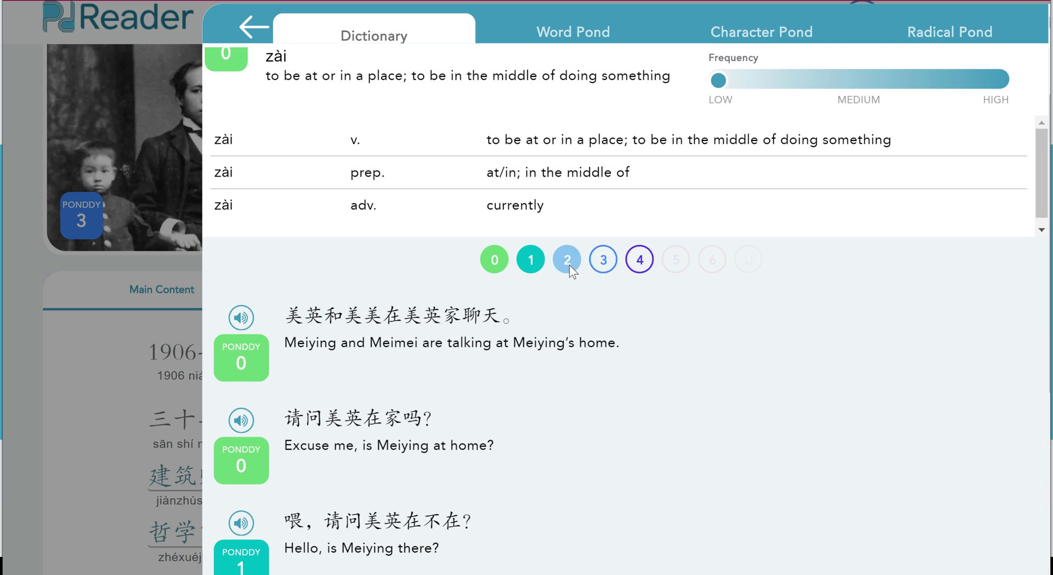
pyautogui.click(603, 261)
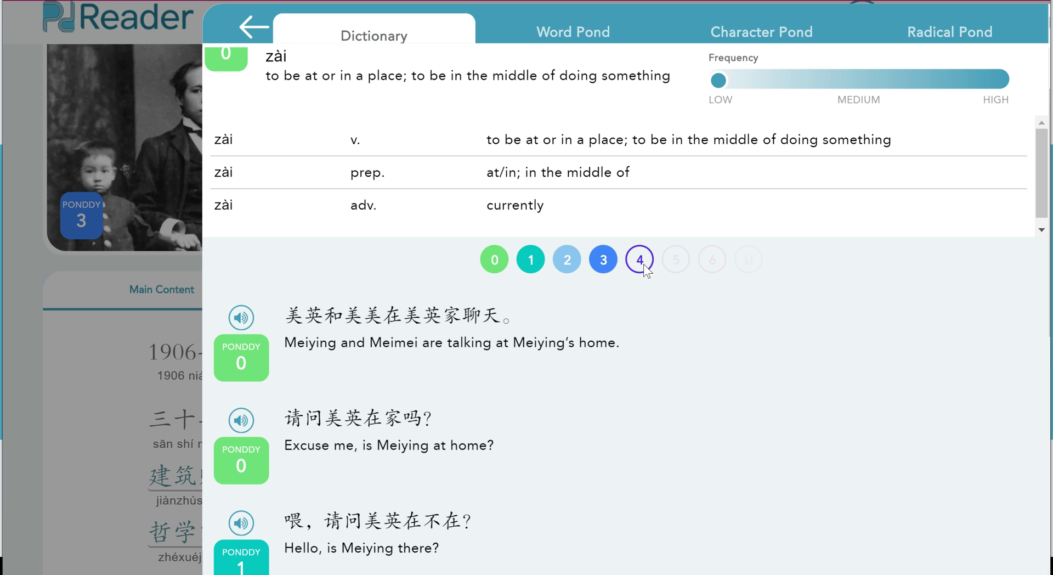
pyautogui.click(642, 265)
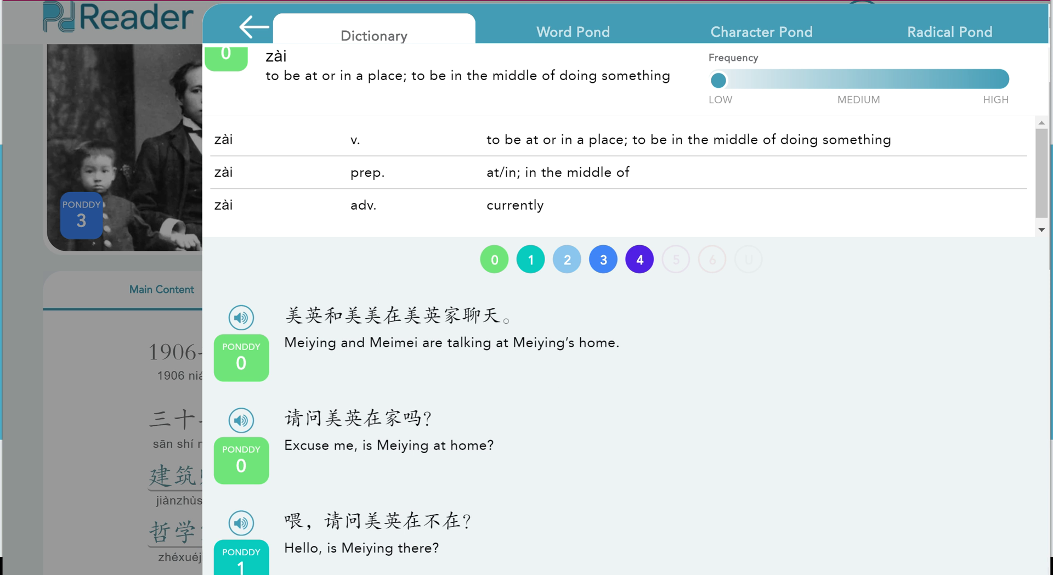
# View the Word Pond for 在 and hide the level 5 and level 4 words
pyautogui.click(588, 40)
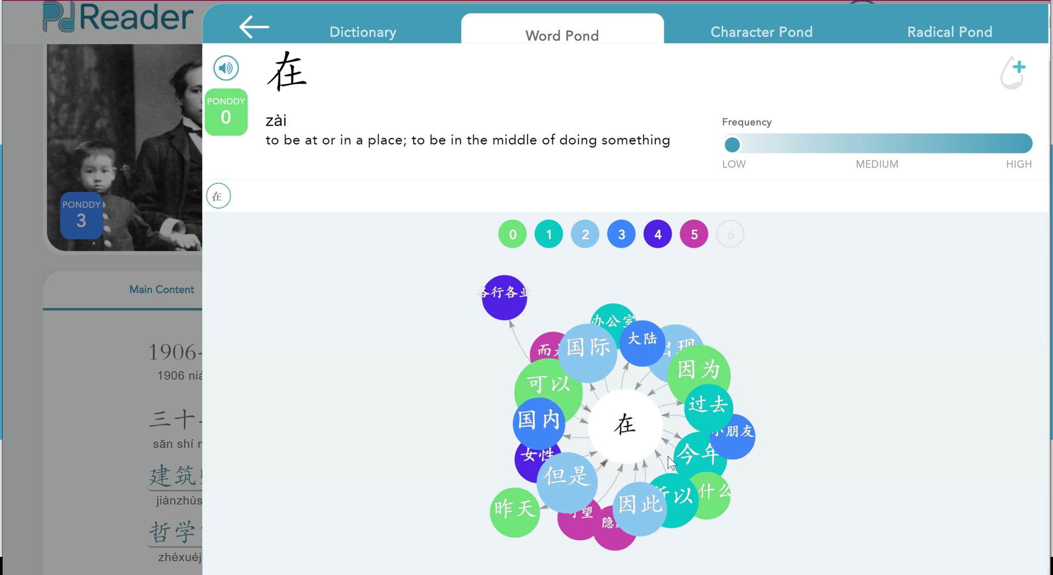
pyautogui.click(691, 237)
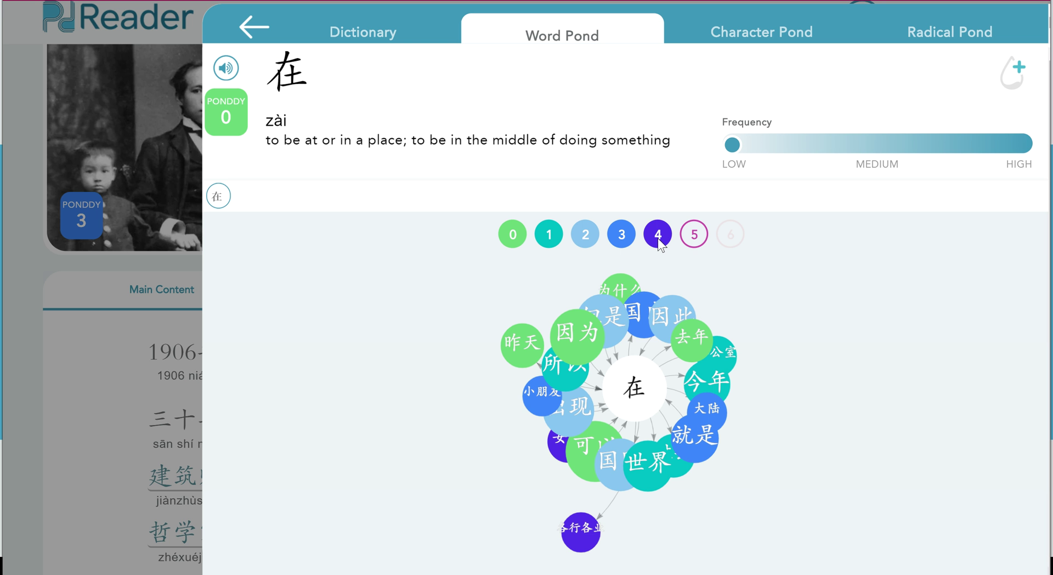
pyautogui.click(657, 239)
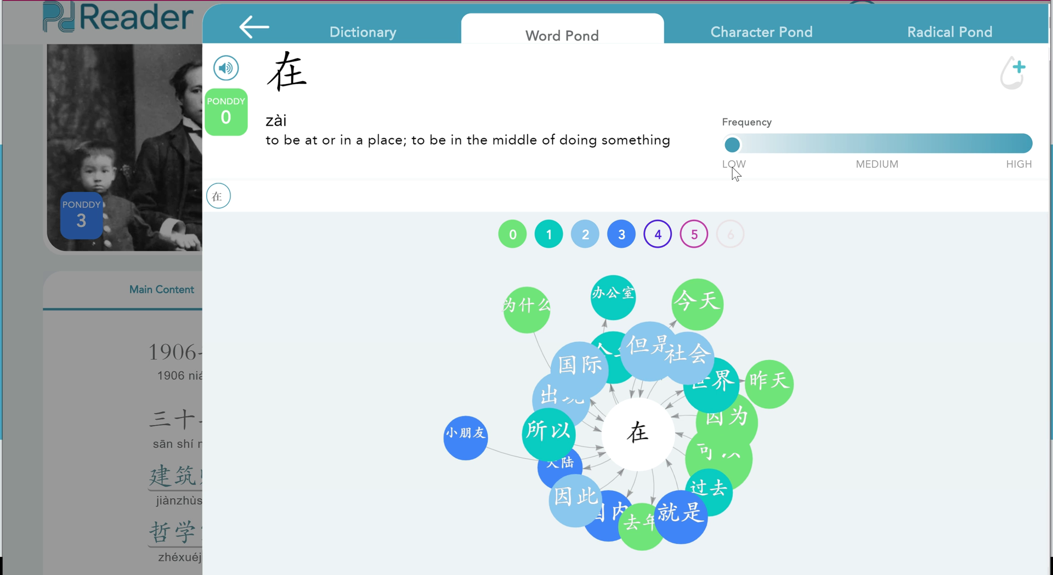
# Examine the Character Pond and Radical Pond for 在, and close the word details to return to the article
pyautogui.click(740, 34)
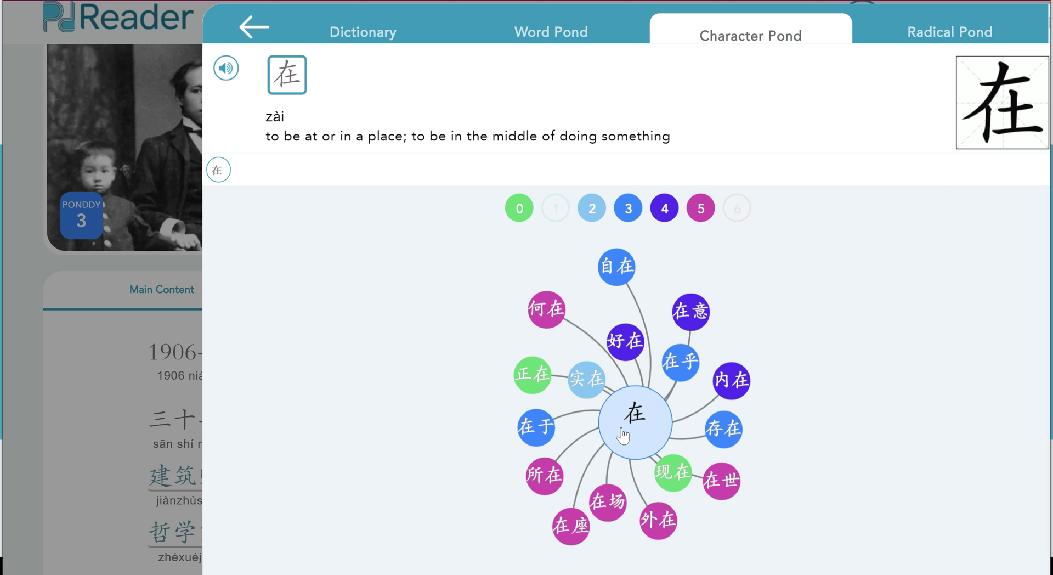
pyautogui.click(969, 45)
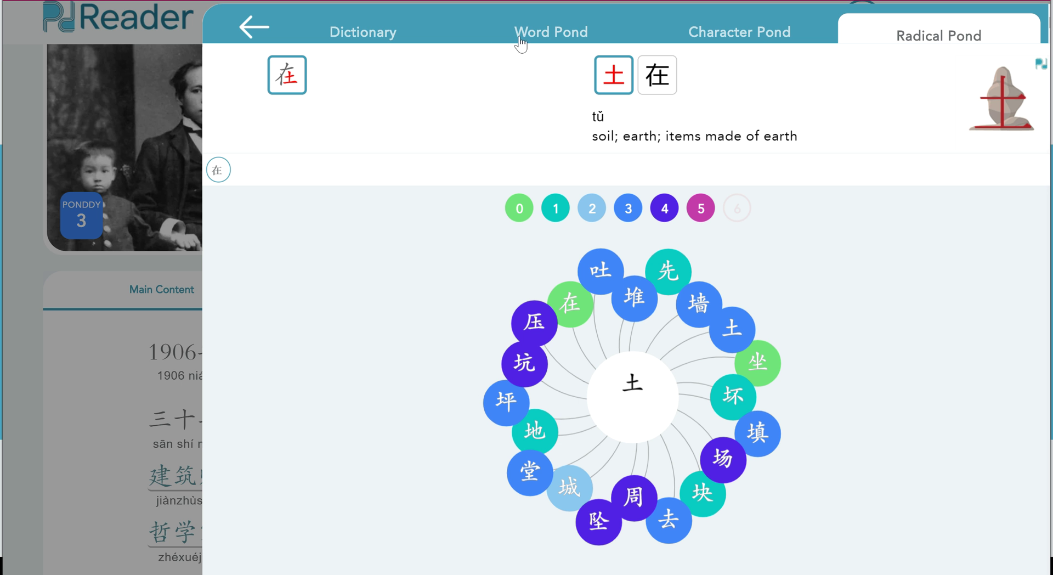
pyautogui.press('Escape')
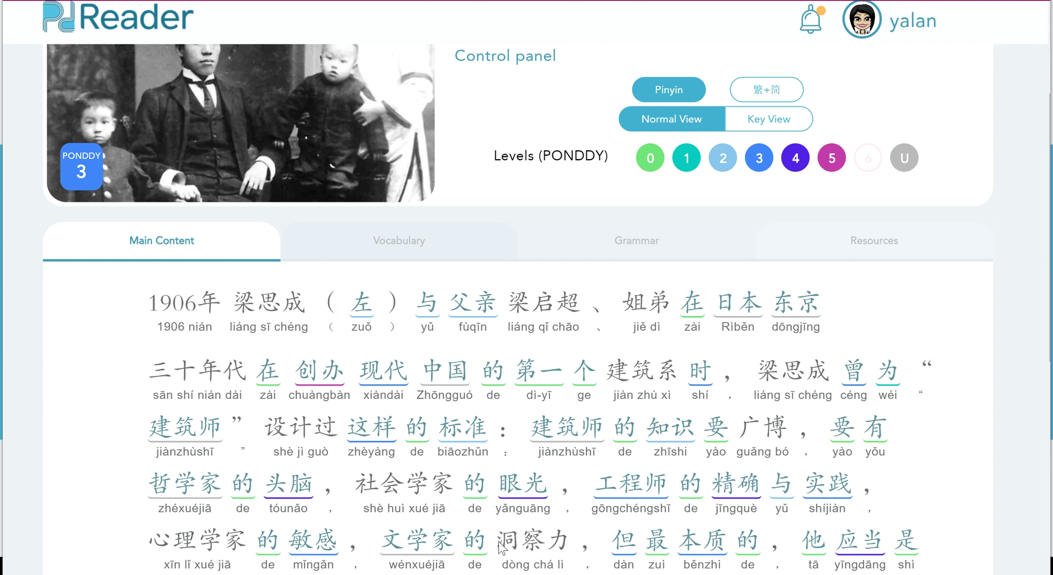
# Browse the article's vocabulary list, play the pronunciation of 日本, view its flag picture and close the picture viewer
pyautogui.click(393, 247)
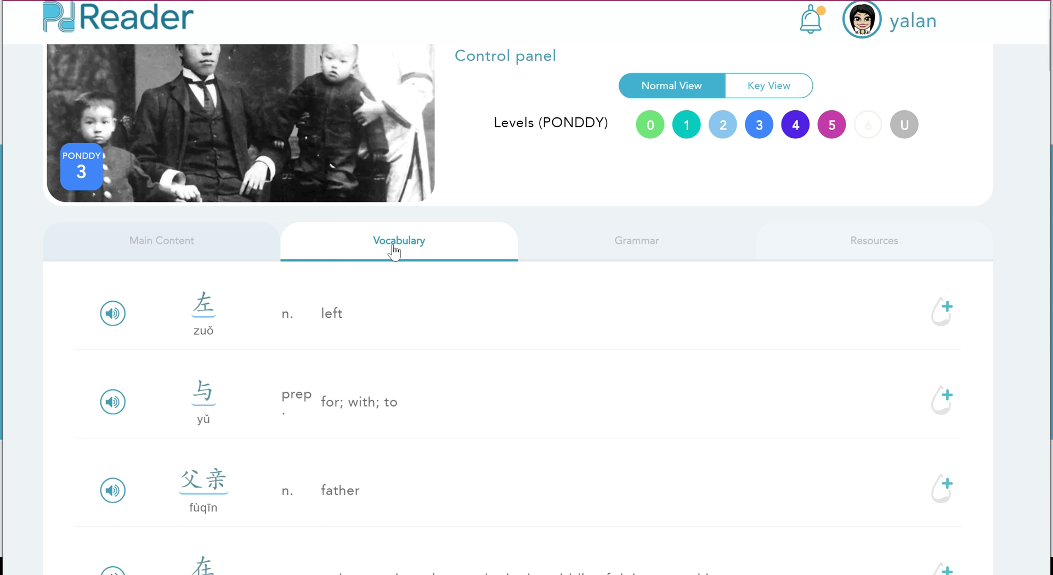
pyautogui.scroll(-4, 640, 423)
pyautogui.scroll(-4, 640, 424)
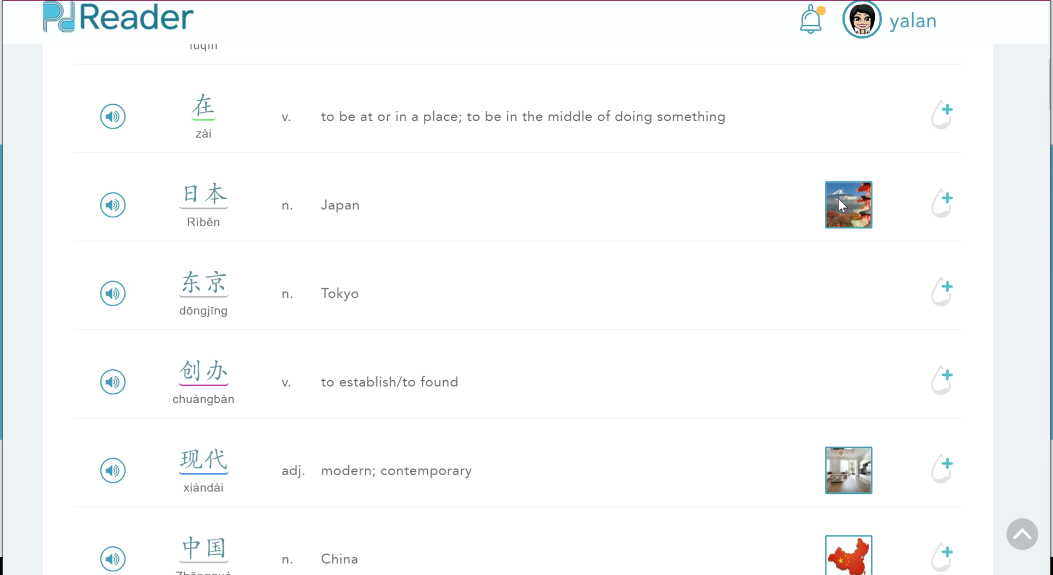
pyautogui.click(113, 207)
pyautogui.click(854, 208)
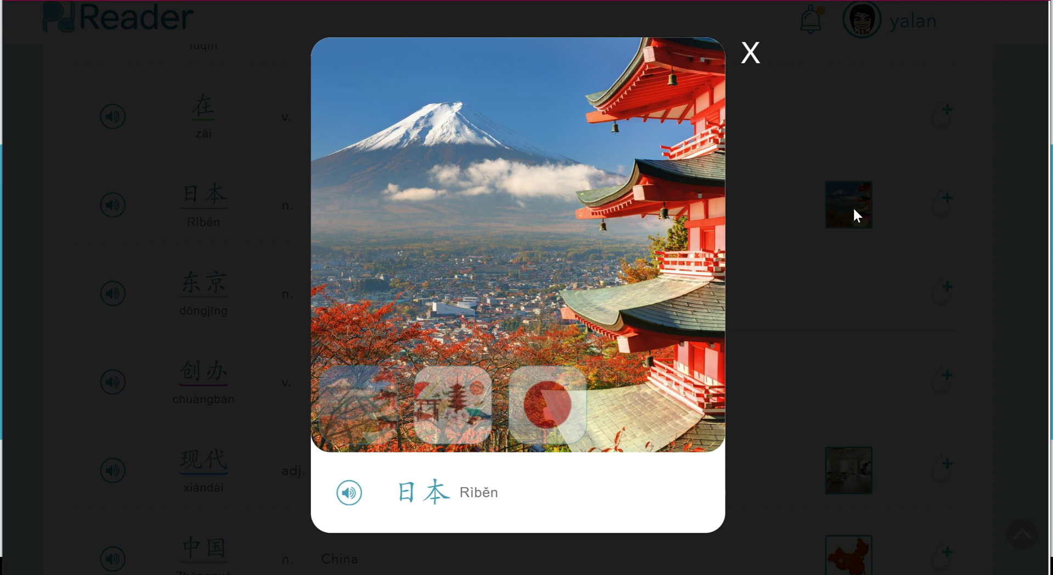
pyautogui.click(561, 381)
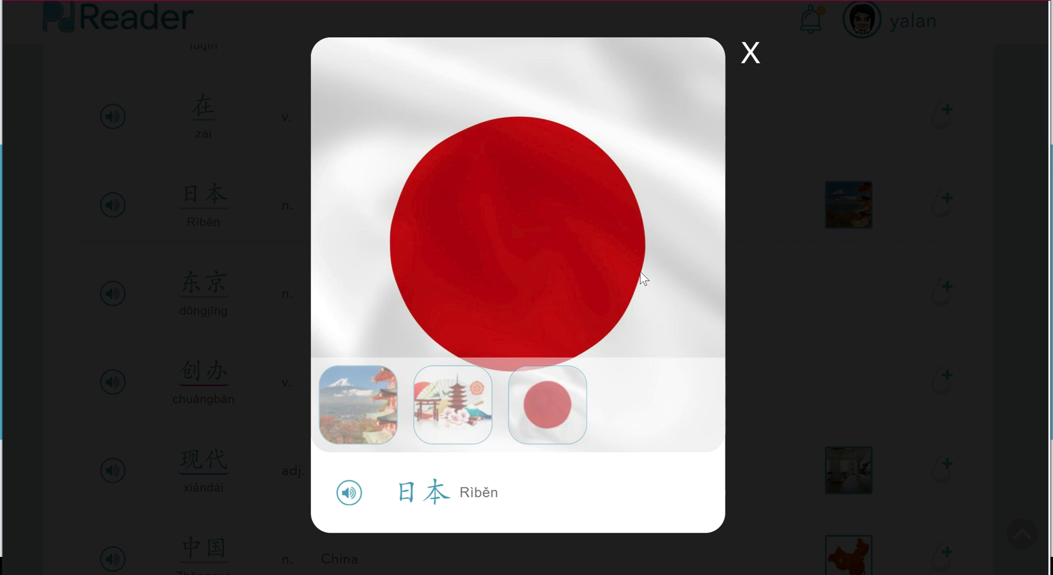
pyautogui.click(759, 59)
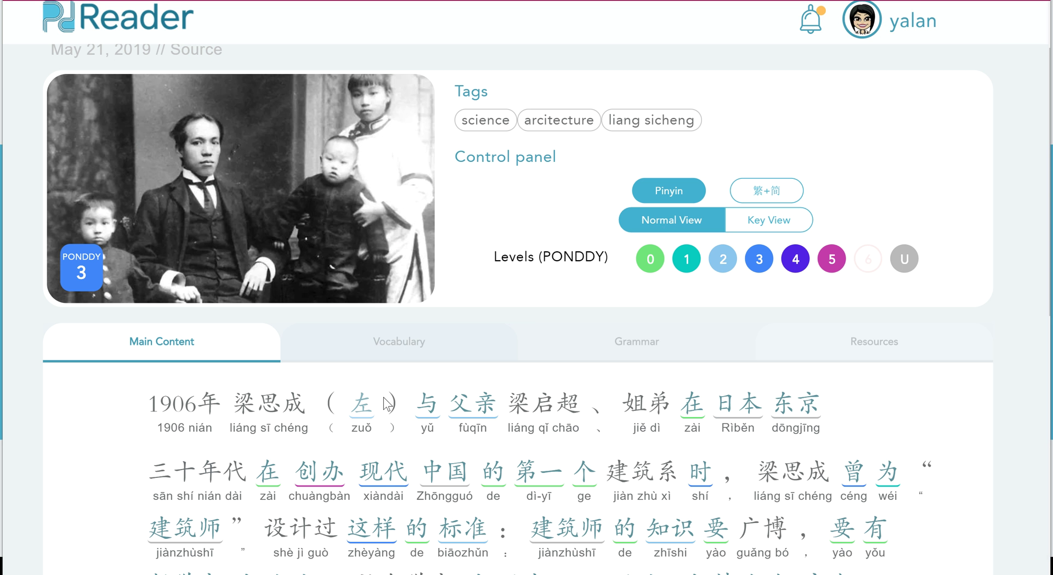
# In the main content's Key View, open key vocabulary editing and turn off levels 0, 1 and 5
pyautogui.click(752, 221)
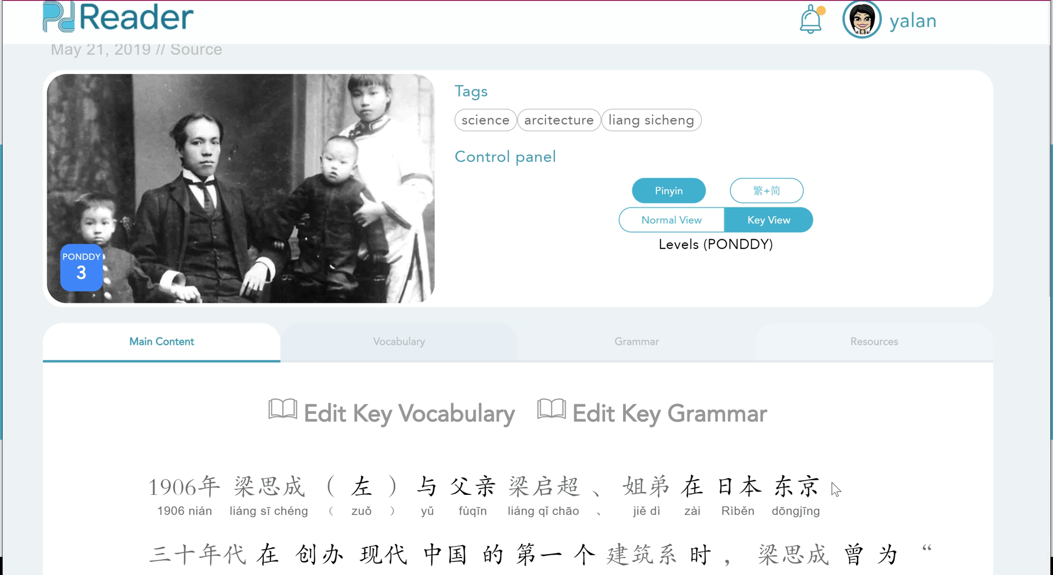
pyautogui.scroll(-3, 834, 486)
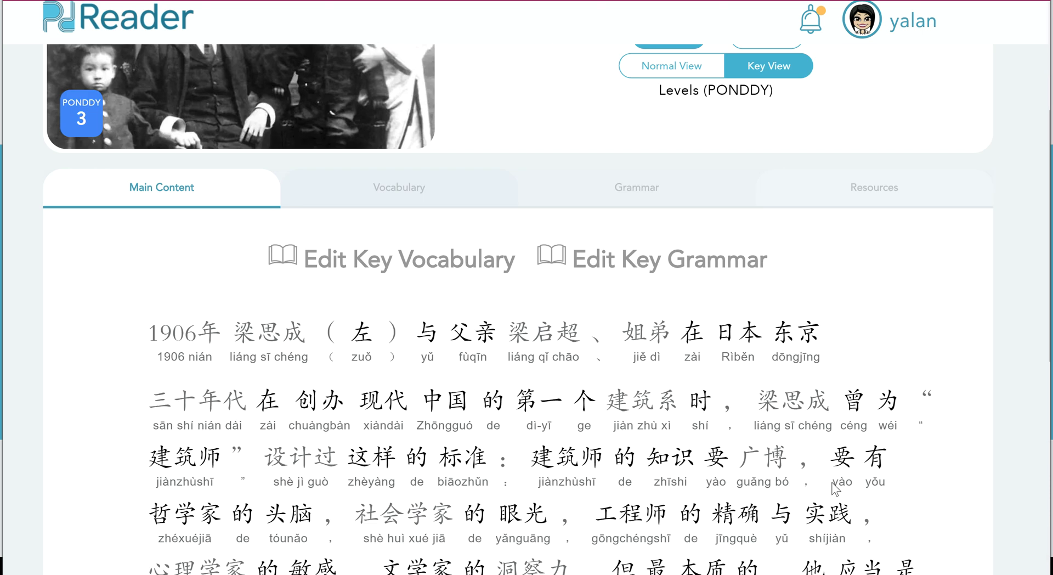
pyautogui.click(416, 265)
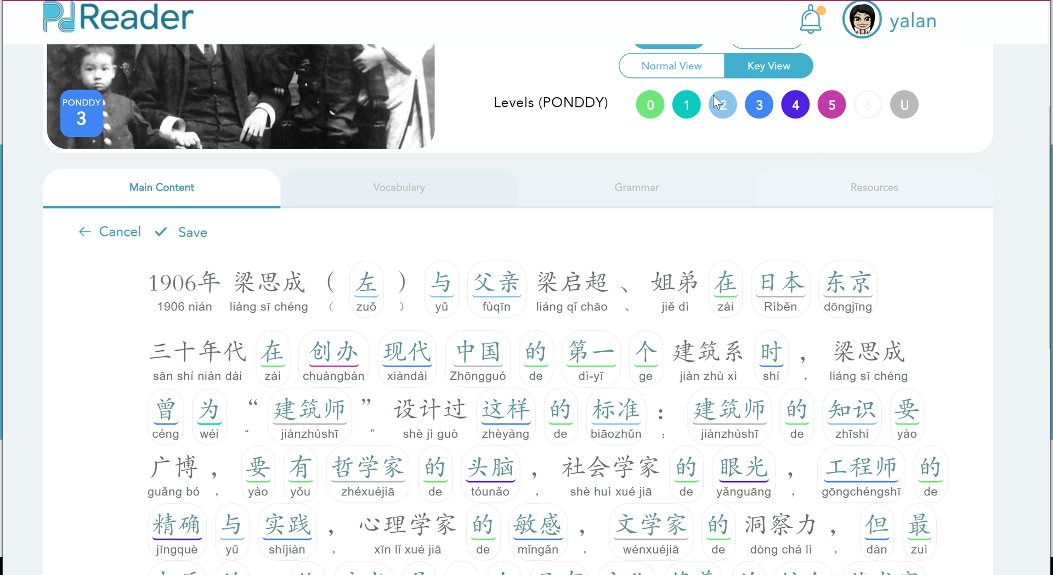
pyautogui.click(653, 109)
pyautogui.click(692, 110)
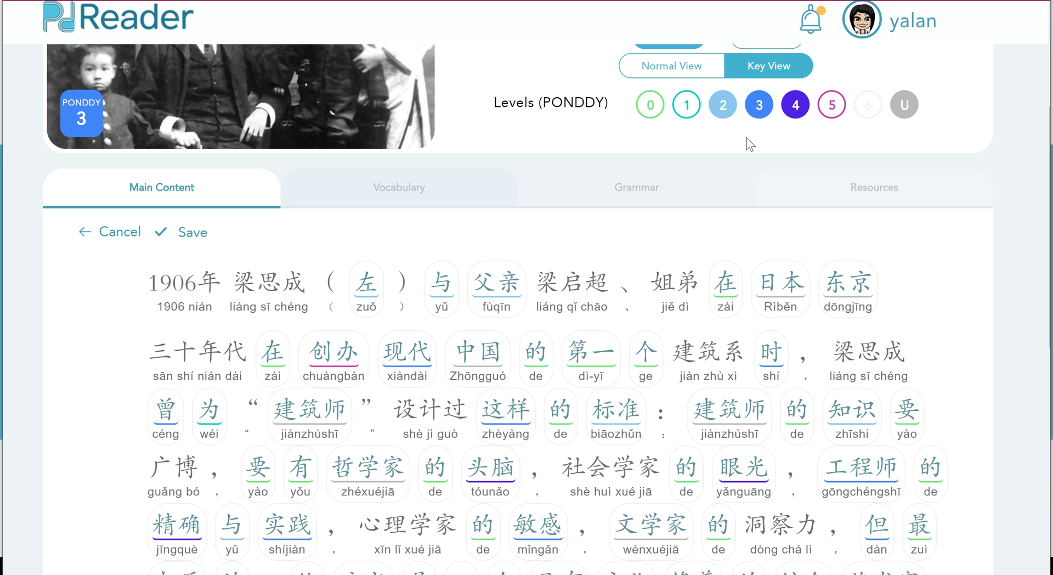
# Mark 与, 父亲, 现代, 创办, 头脑 and 眼光 as key vocabulary and save the selection
pyautogui.click(442, 288)
pyautogui.click(508, 299)
pyautogui.click(406, 373)
pyautogui.click(330, 378)
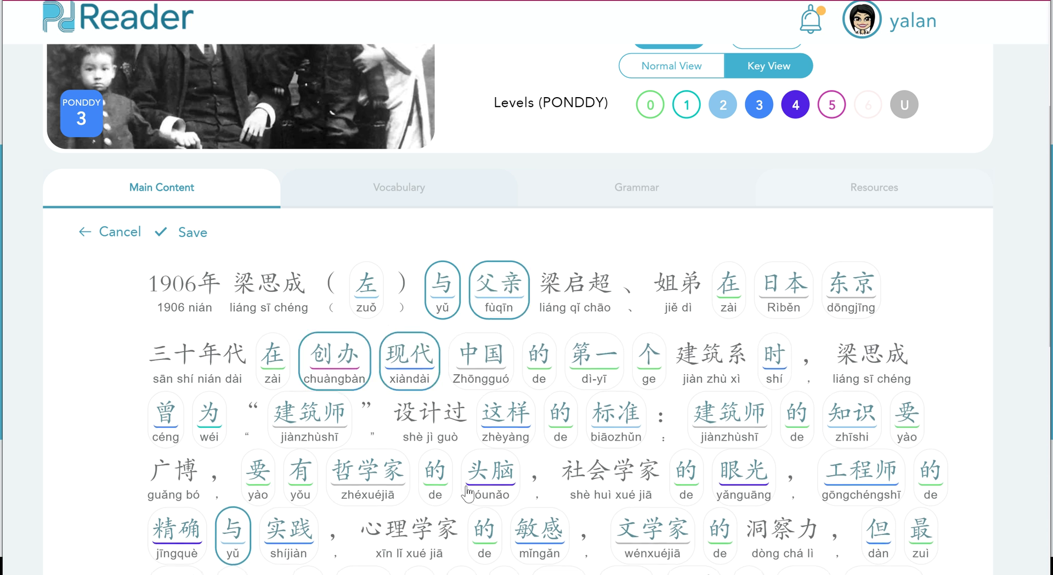
pyautogui.click(491, 474)
pyautogui.click(744, 474)
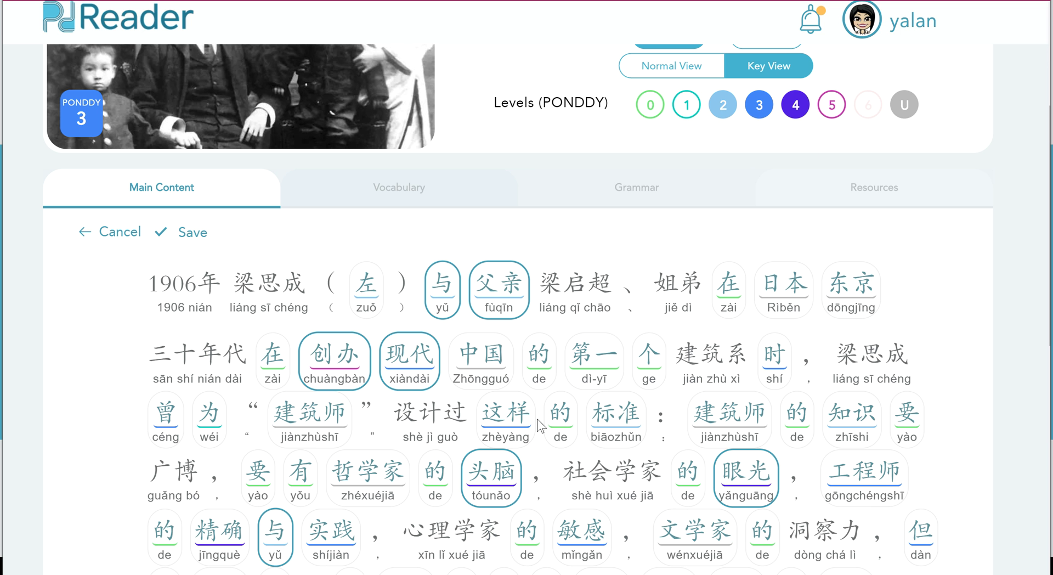
pyautogui.scroll(-10, 575, 433)
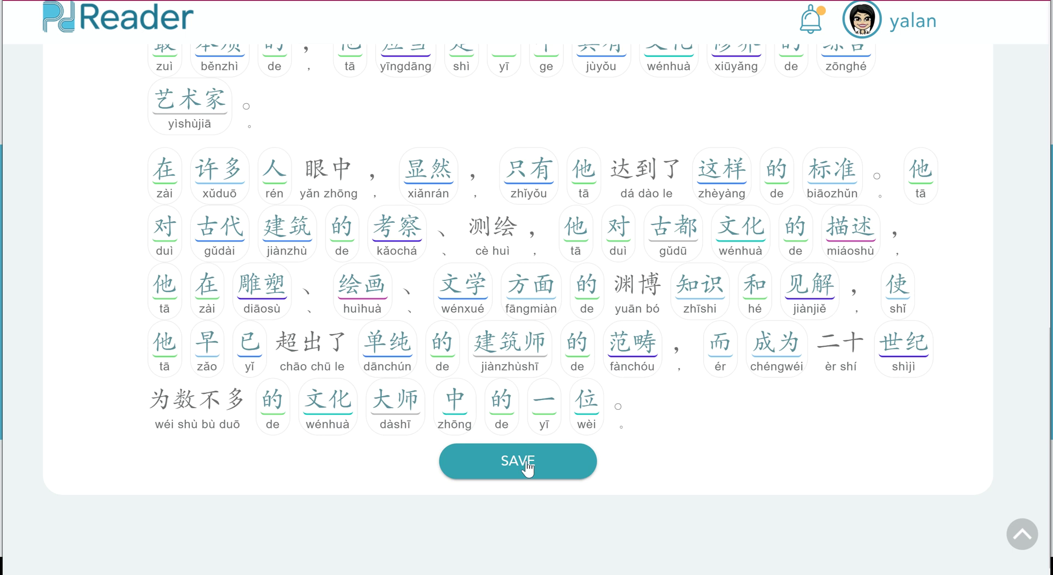
pyautogui.click(518, 461)
# Return the article to Normal View and turn levels 0, 1 and 5 back on
pyautogui.scroll(10, 580, 465)
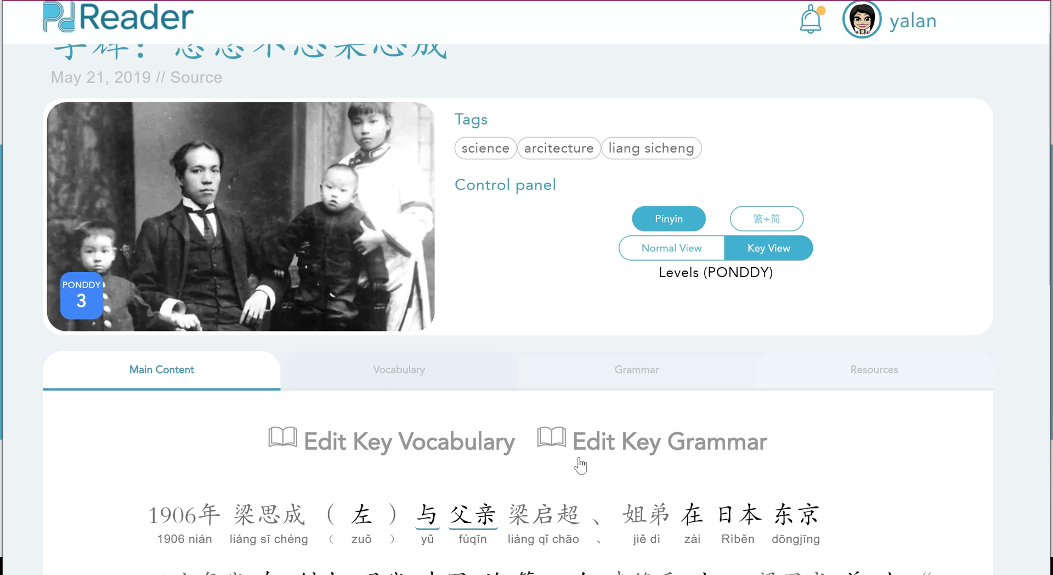
pyautogui.scroll(-2, 581, 465)
pyautogui.click(672, 170)
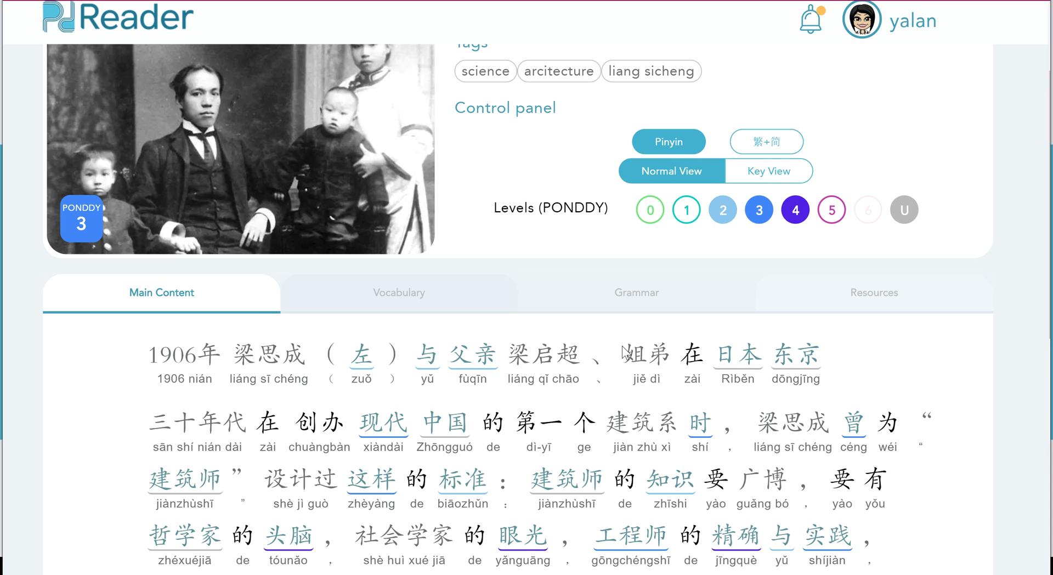
pyautogui.scroll(-2, 561, 478)
pyautogui.scroll(2, 551, 469)
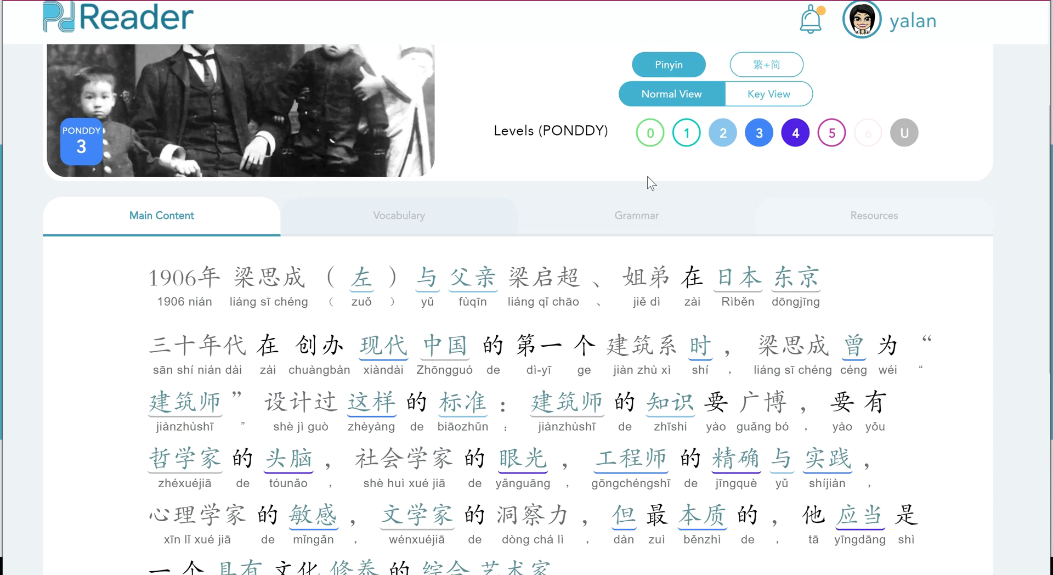
pyautogui.click(651, 134)
pyautogui.click(684, 141)
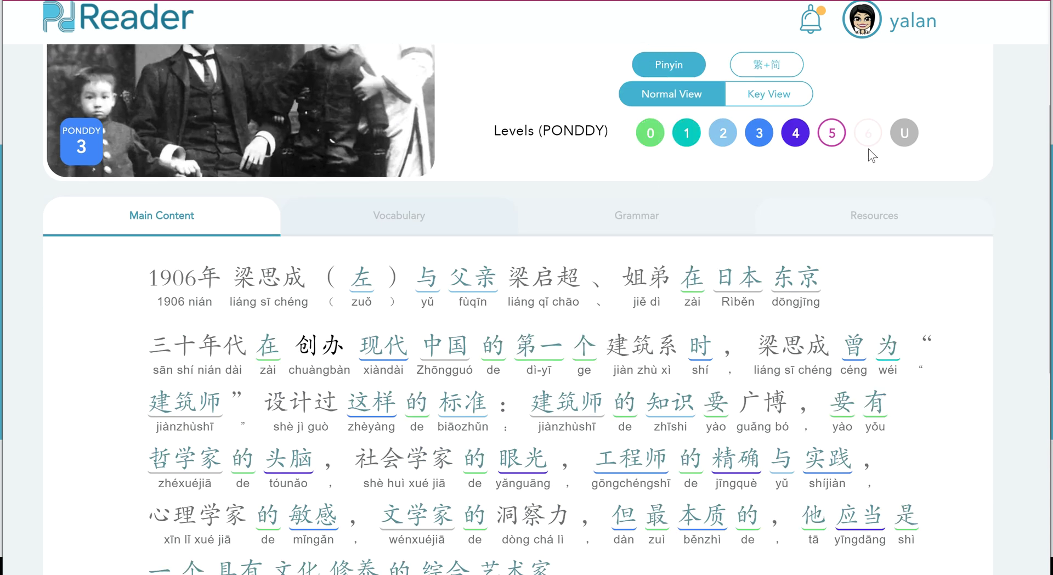
pyautogui.click(831, 133)
# Switch the article to Key View and review the vocabulary list limited to the chosen key words
pyautogui.click(759, 101)
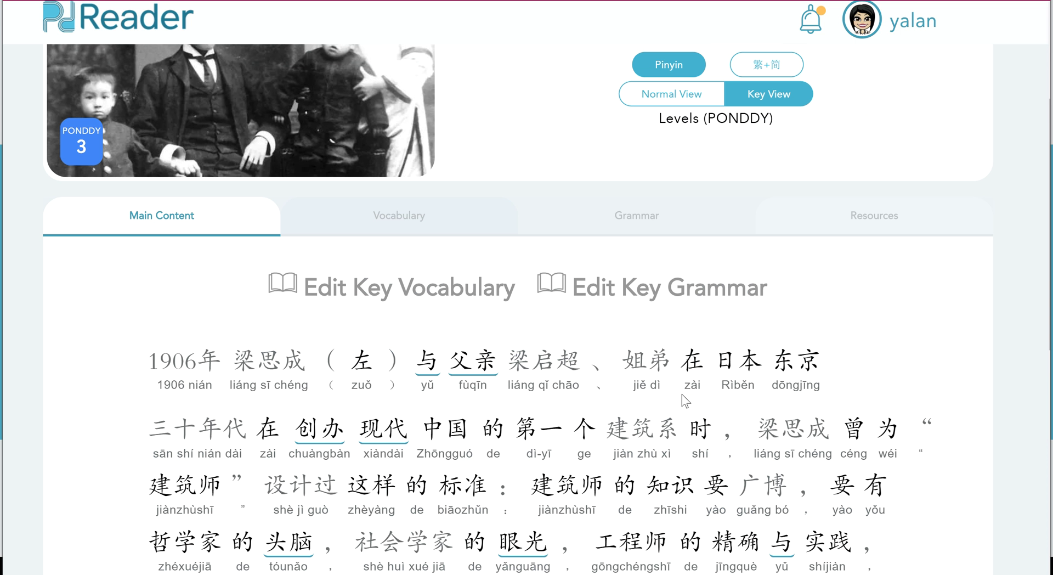
pyautogui.click(394, 217)
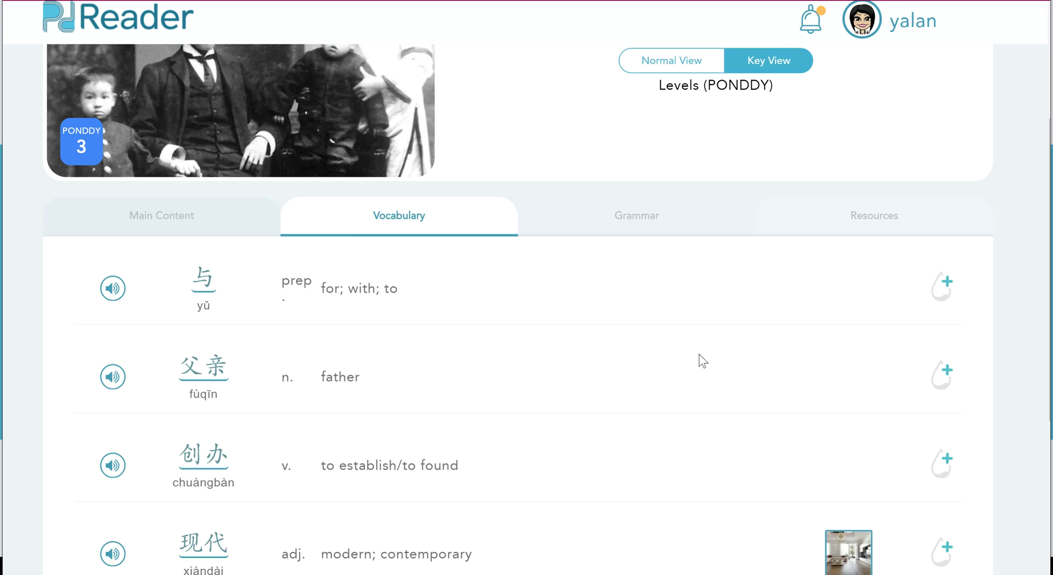
pyautogui.scroll(-5, 784, 371)
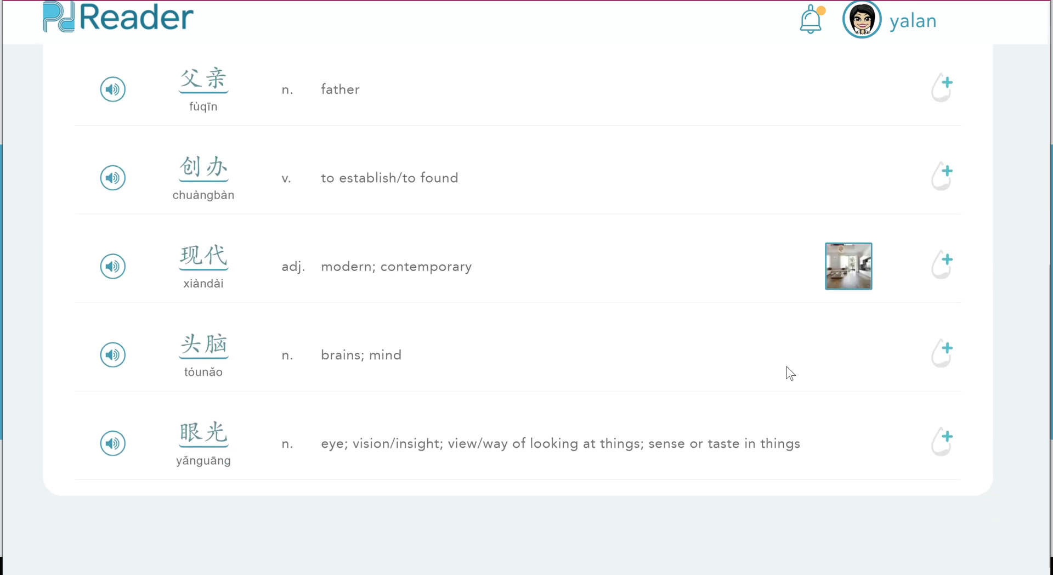
pyautogui.scroll(7, 788, 374)
pyautogui.scroll(-4, 787, 374)
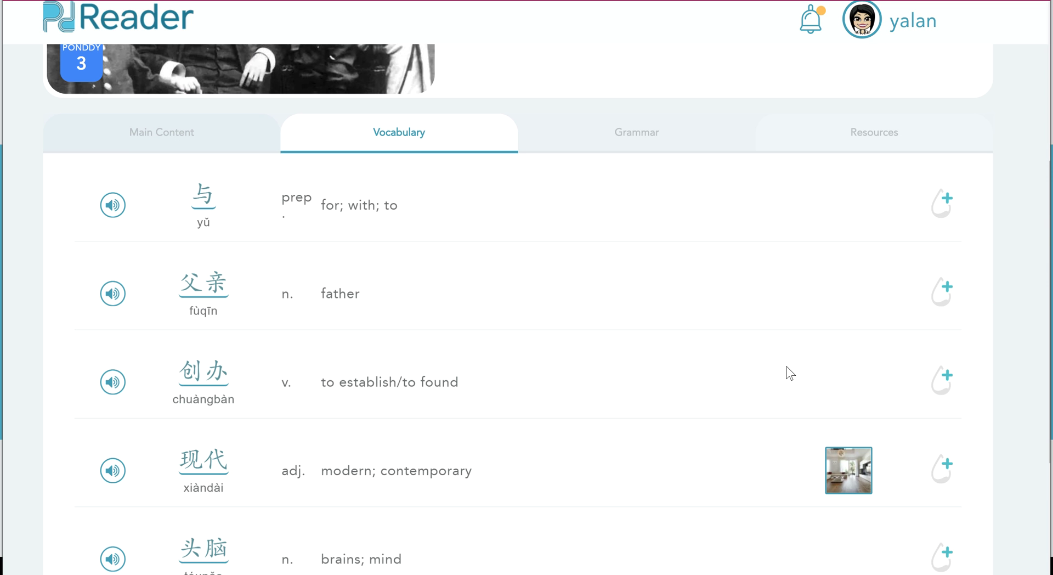
pyautogui.scroll(2, 789, 373)
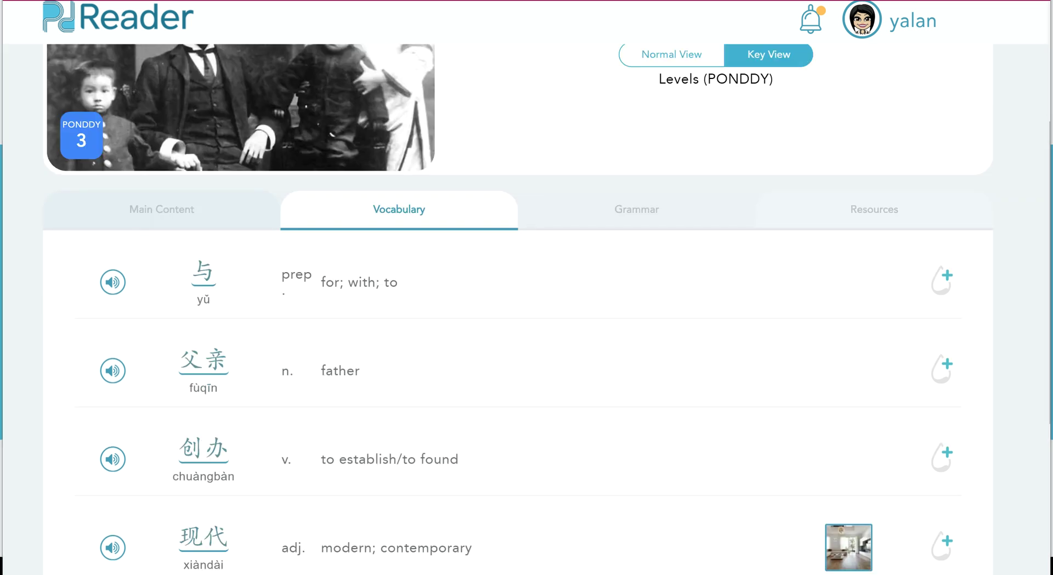
pyautogui.scroll(2, 480, 231)
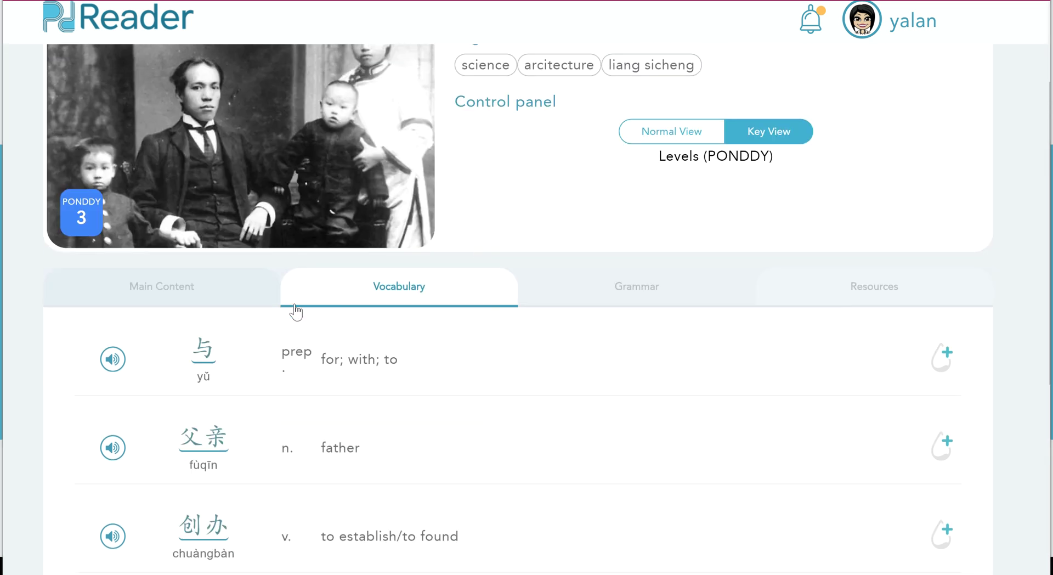
# In the main content, start editing the key grammar and open the grammar points for the sentence ending in 这样的标准
pyautogui.click(159, 289)
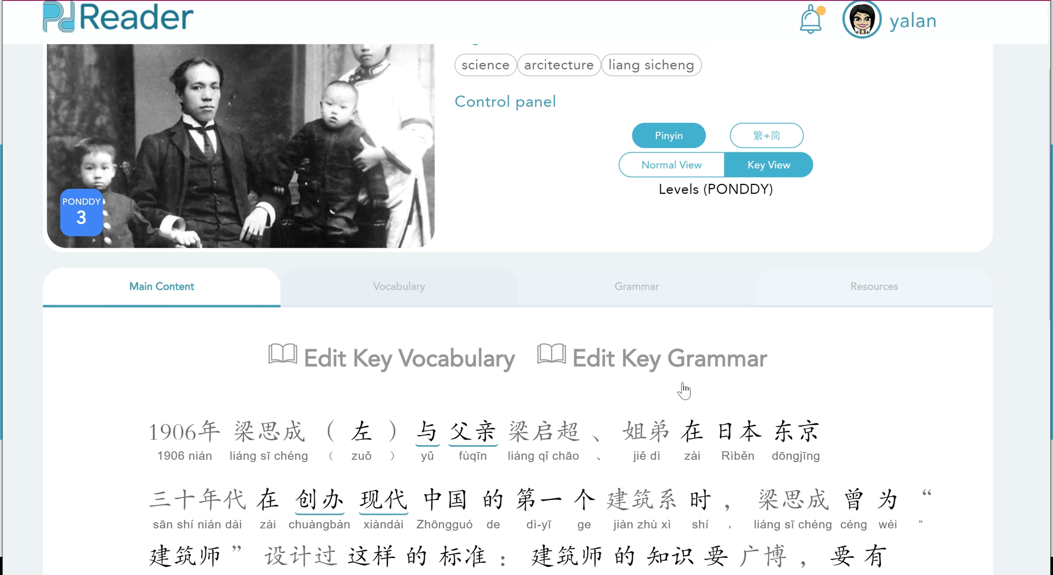
pyautogui.click(681, 363)
pyautogui.scroll(-1, 679, 372)
pyautogui.scroll(-2, 680, 372)
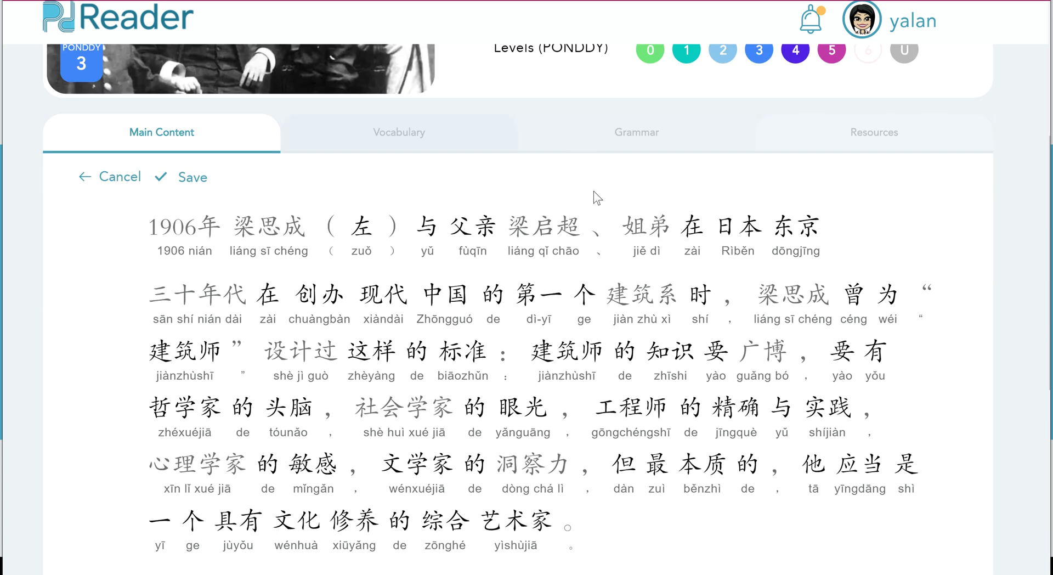
pyautogui.scroll(-3, 596, 310)
pyautogui.scroll(-1, 594, 309)
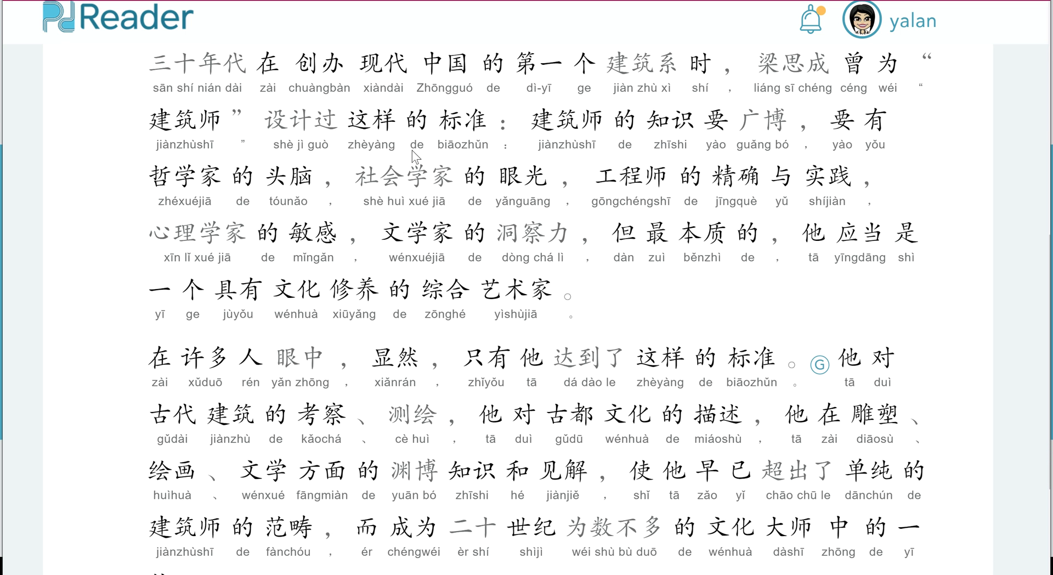
pyautogui.click(819, 372)
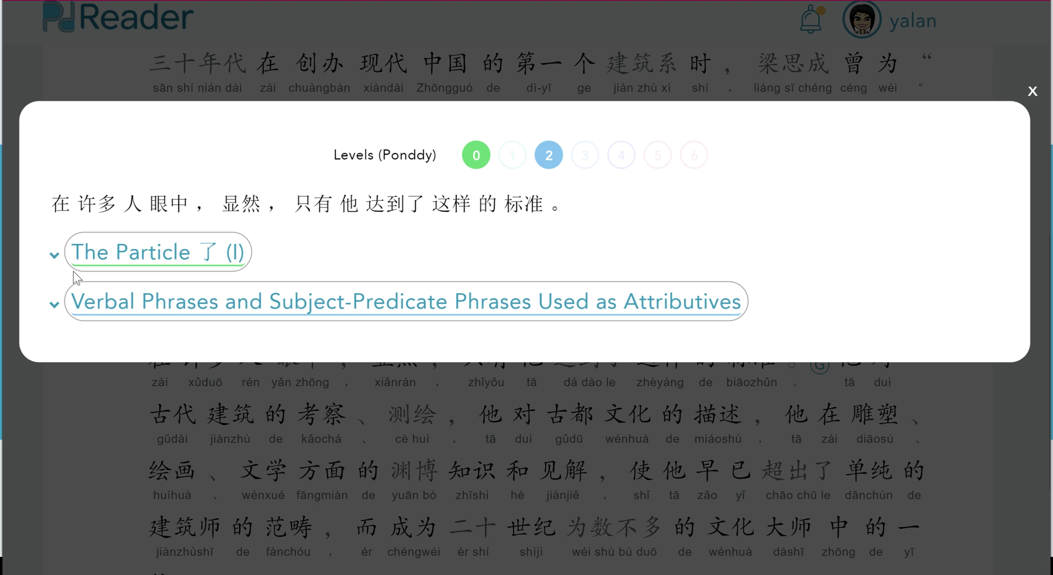
# Review the explanation and example sentences for The Particle 了 (I), and mark it as key grammar for this sentence
pyautogui.click(54, 256)
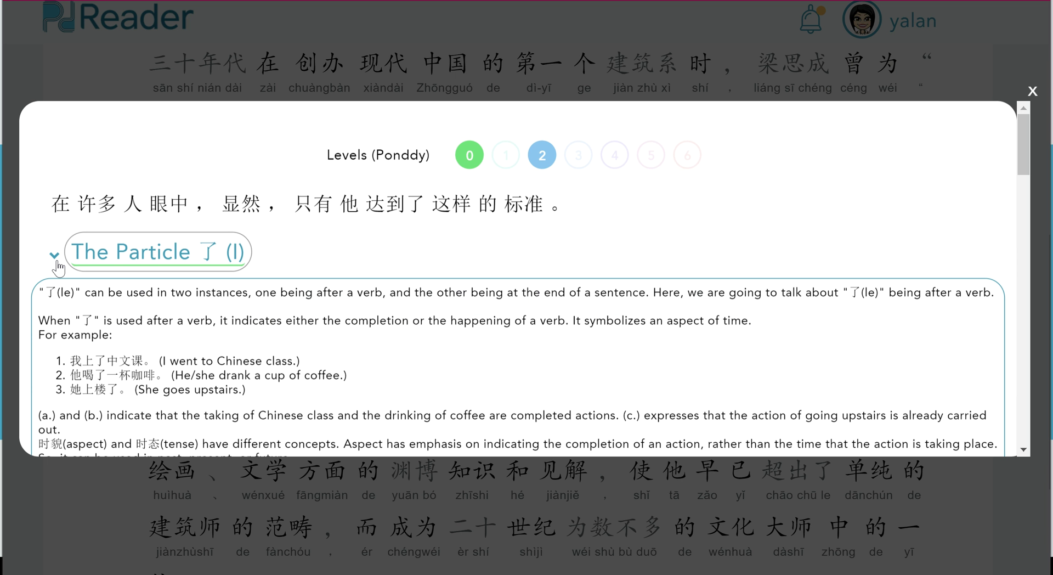
pyautogui.scroll(-5, 271, 378)
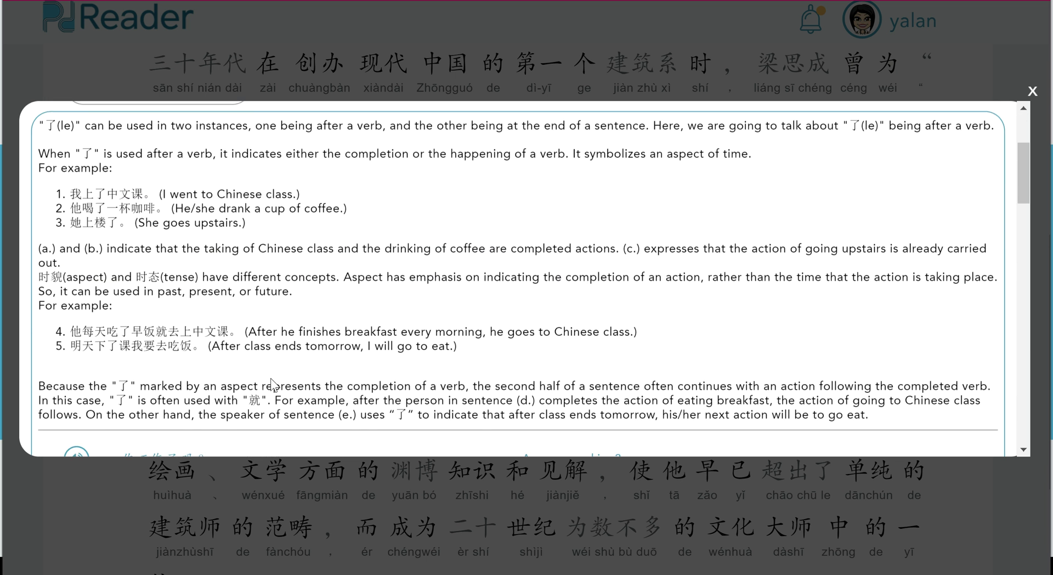
pyautogui.scroll(-4, 274, 380)
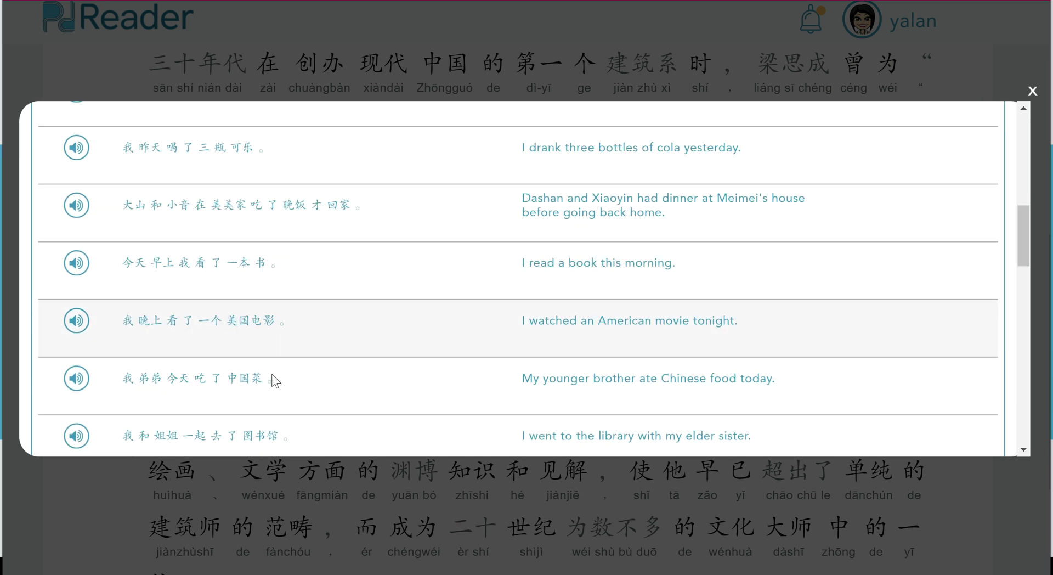
pyautogui.scroll(-3, 333, 360)
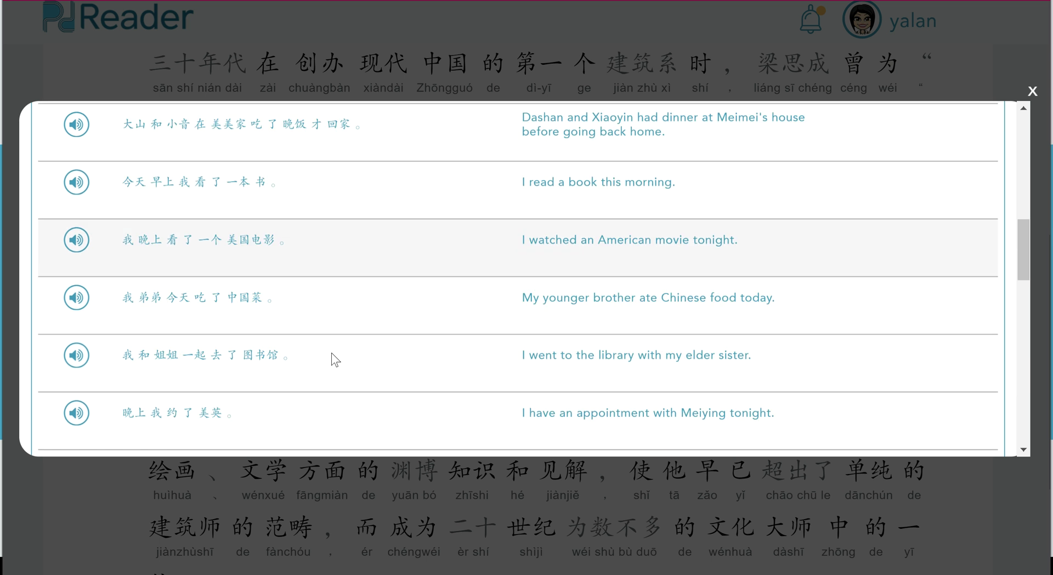
pyautogui.scroll(12, 332, 356)
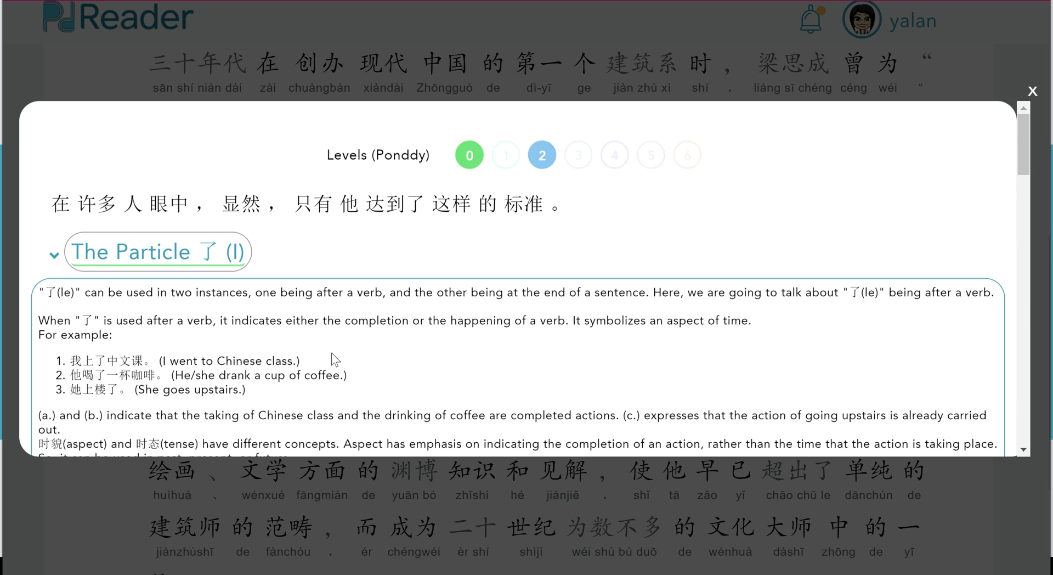
pyautogui.click(207, 257)
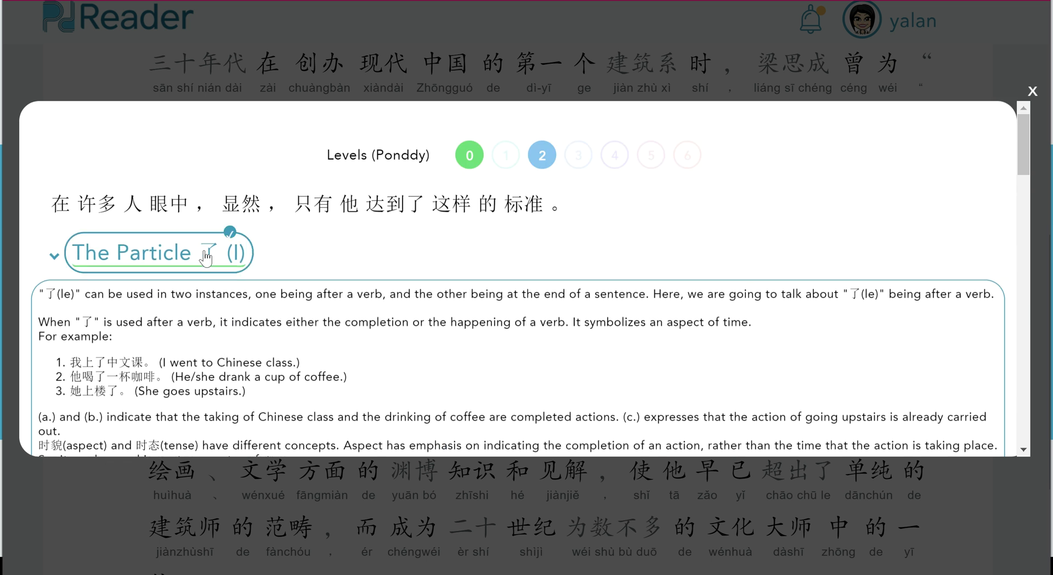
pyautogui.click(1032, 92)
# Mark Verbal Phrases and Subject-Predicate Phrases Used as Attributives and Potential Complements (I) as key grammar for the final sentence, and save
pyautogui.scroll(-3, 797, 360)
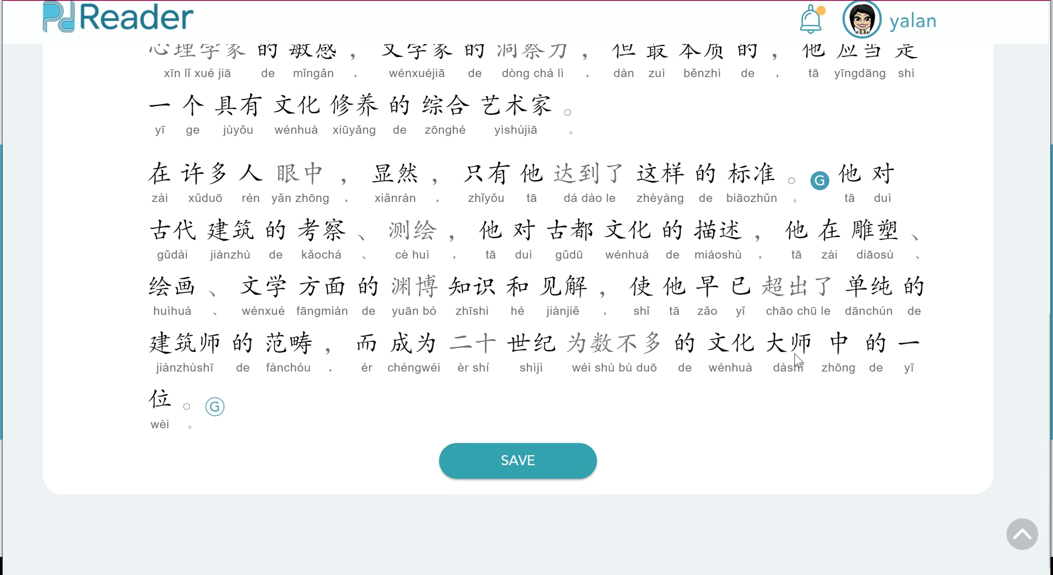
pyautogui.click(214, 407)
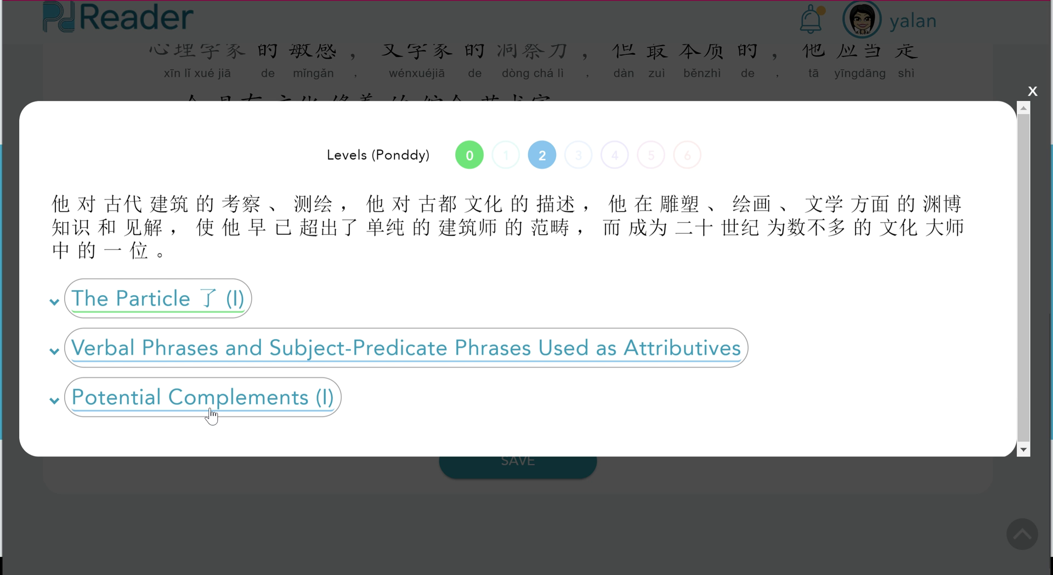
pyautogui.click(279, 365)
pyautogui.click(273, 400)
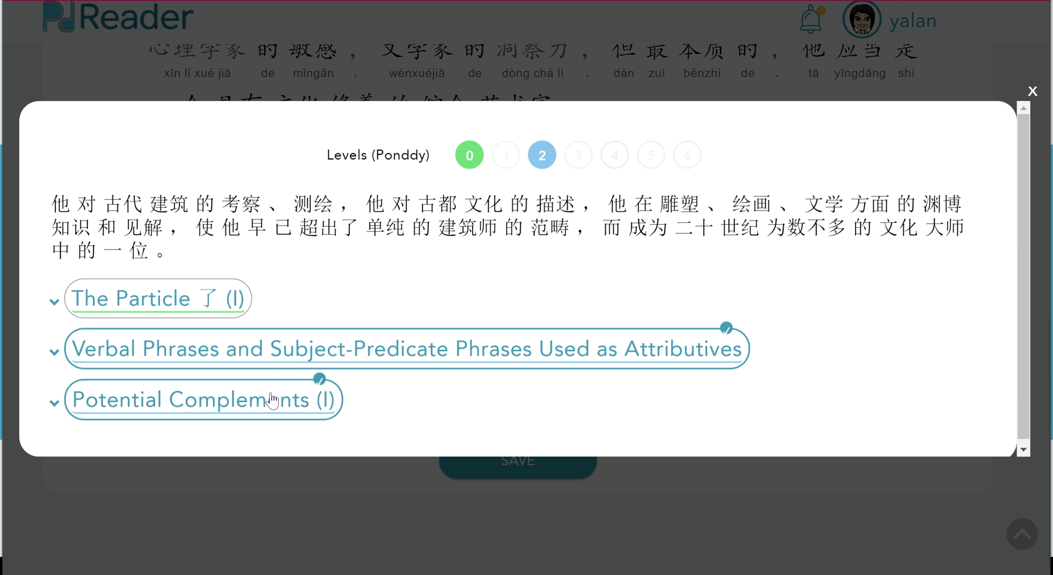
pyautogui.click(1031, 91)
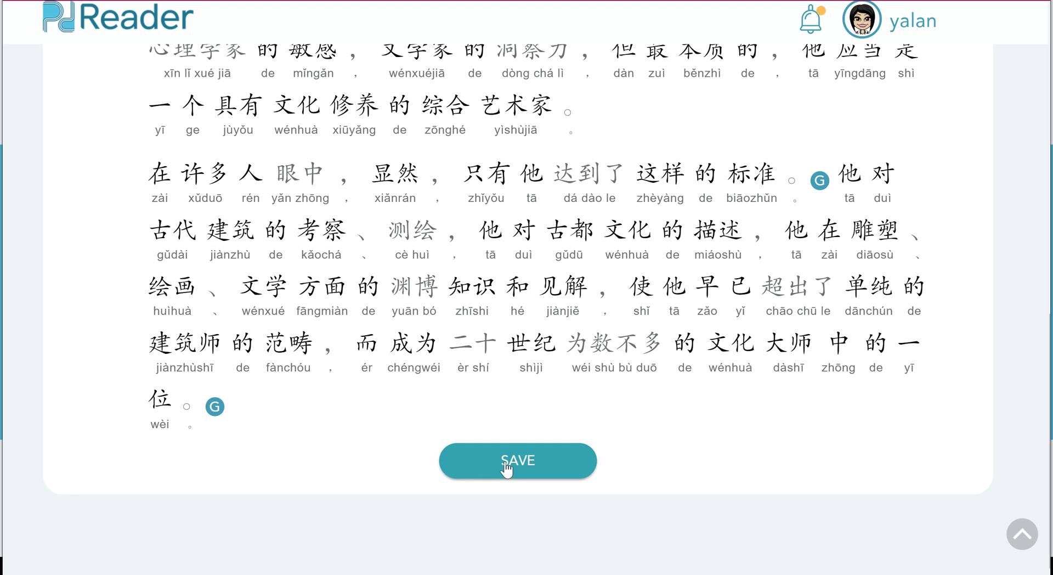
pyautogui.click(505, 469)
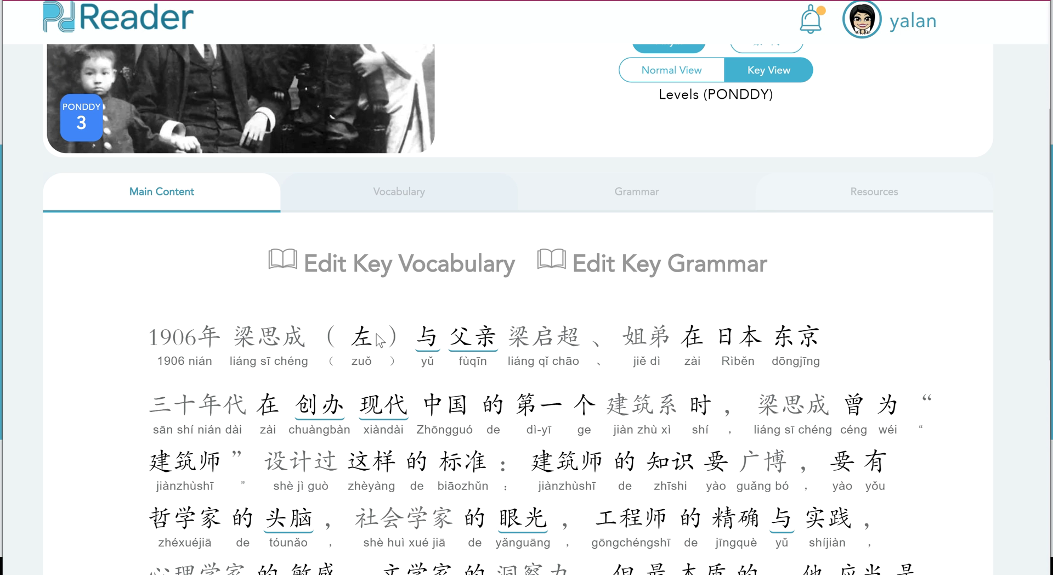
# Check the key grammar explanation attached to the sentence ending in 这样的标准 in the article's Key View
pyautogui.scroll(-5, 775, 475)
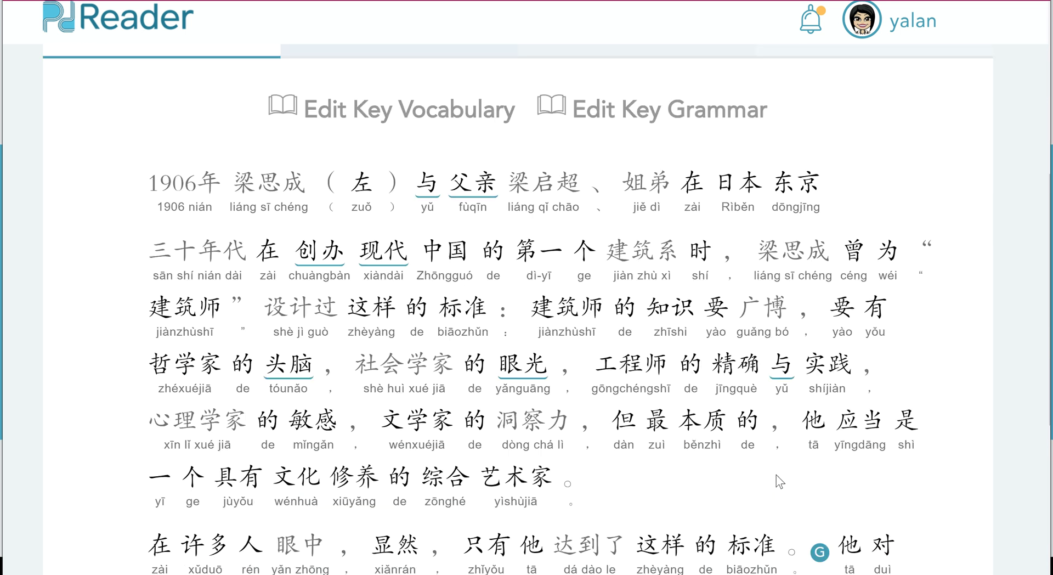
pyautogui.scroll(-1, 770, 474)
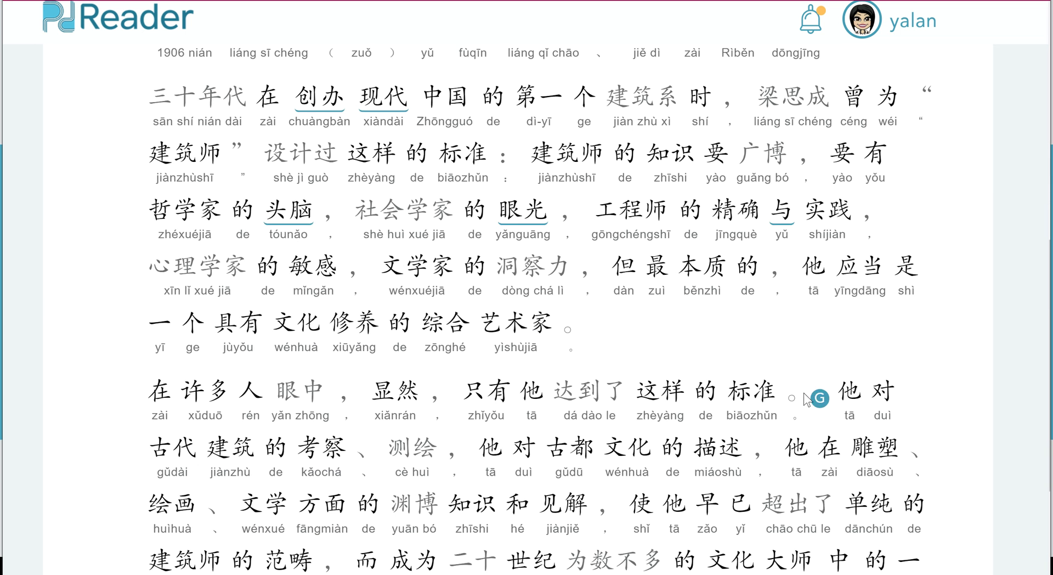
pyautogui.click(818, 400)
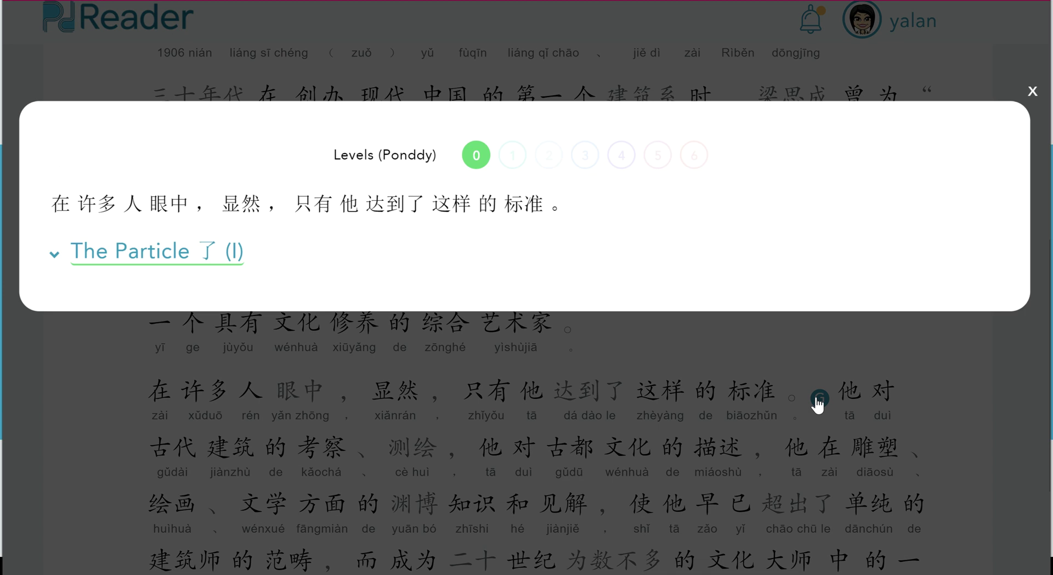
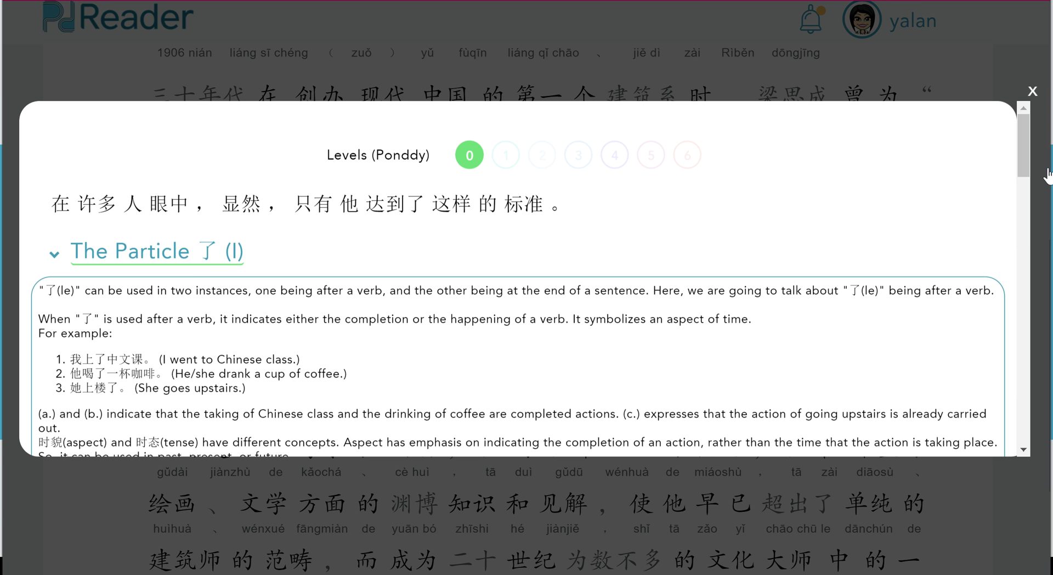
pyautogui.click(1030, 91)
# Start a new text resource for the lesson and title it "Comprehension Questions"
pyautogui.scroll(6, 587, 439)
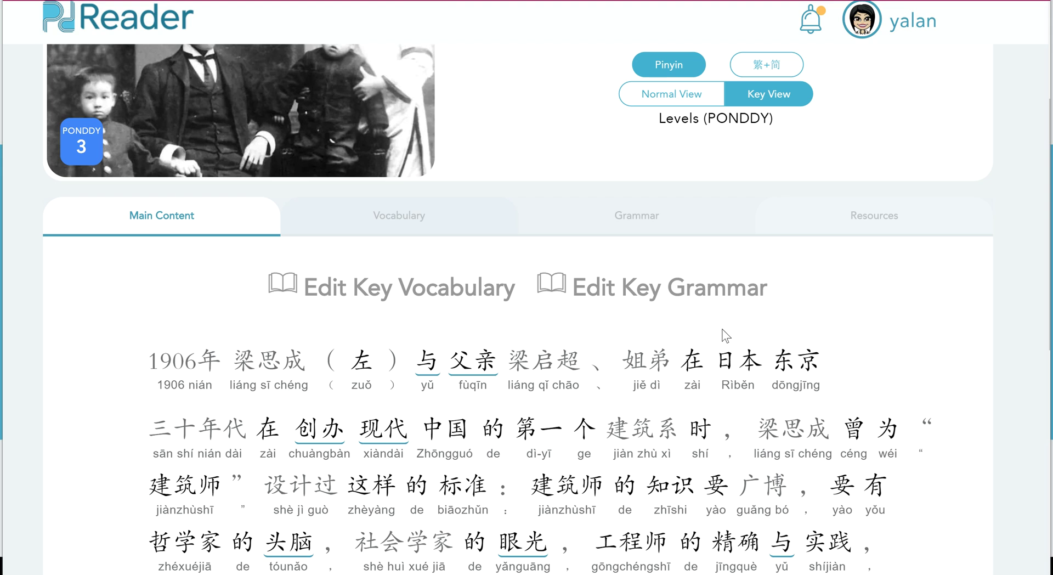
pyautogui.click(875, 220)
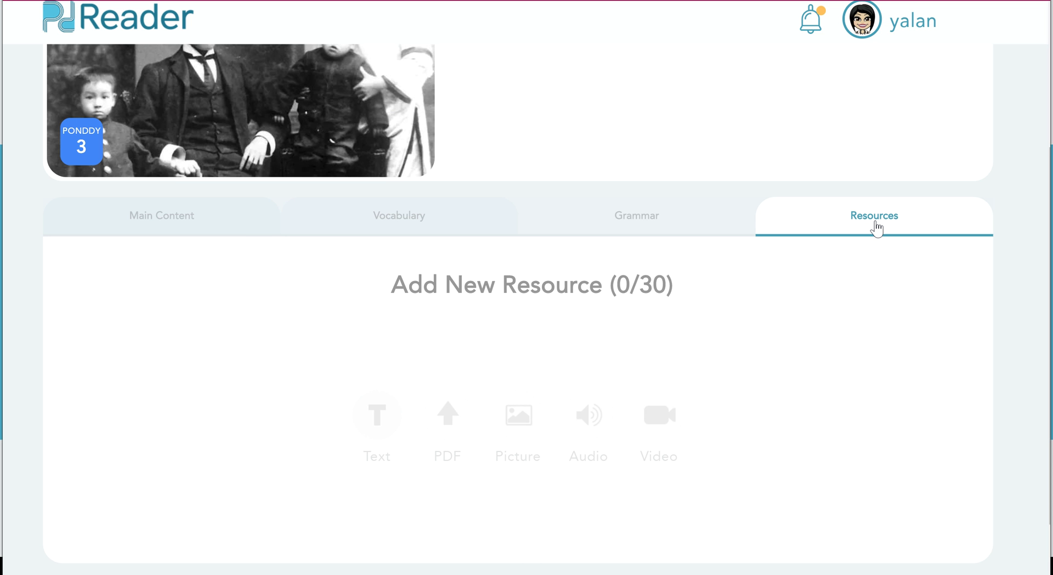
pyautogui.click(469, 291)
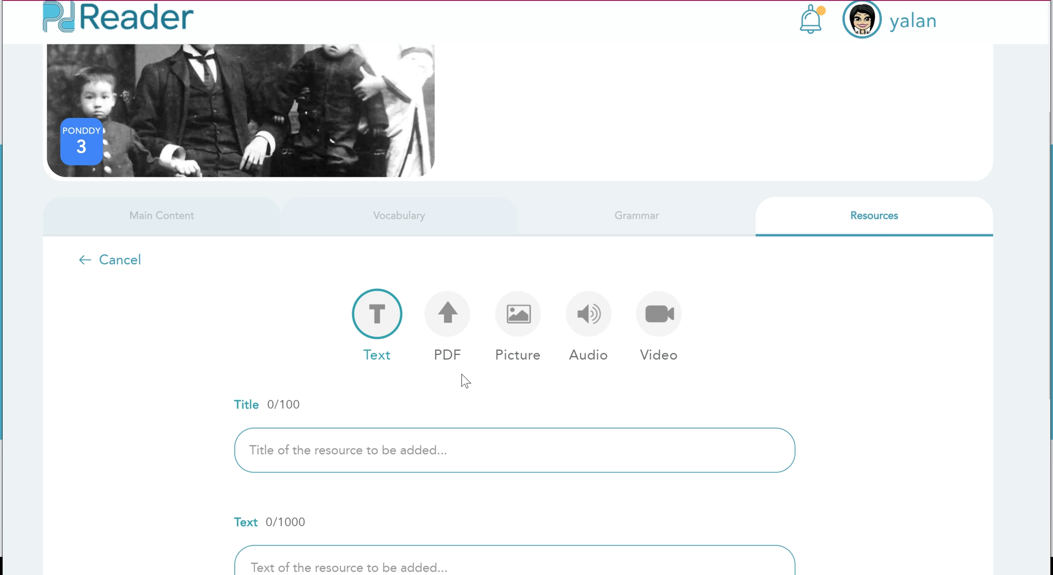
pyautogui.scroll(-2, 556, 381)
pyautogui.scroll(-1, 557, 379)
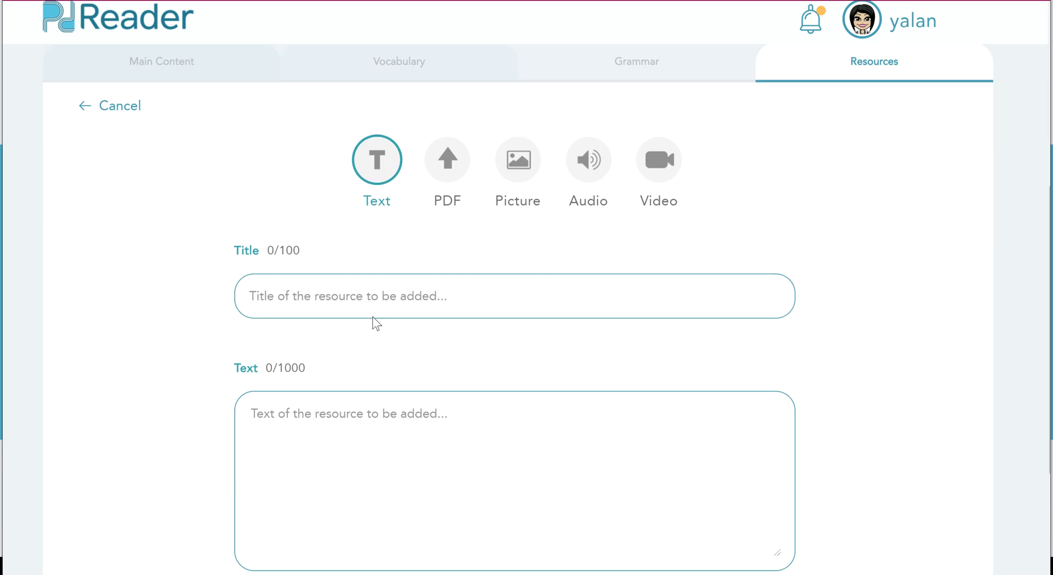
pyautogui.click(355, 302)
pyautogui.write('Cpm')
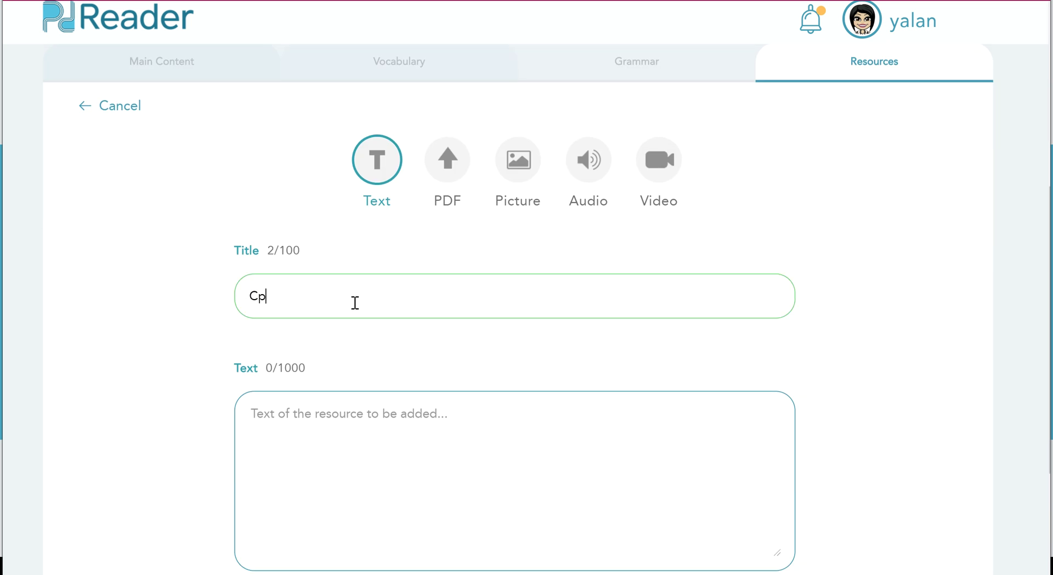
pyautogui.press('BackSpace')
pyautogui.press('BackSpace')
pyautogui.write('omprehension Questions')
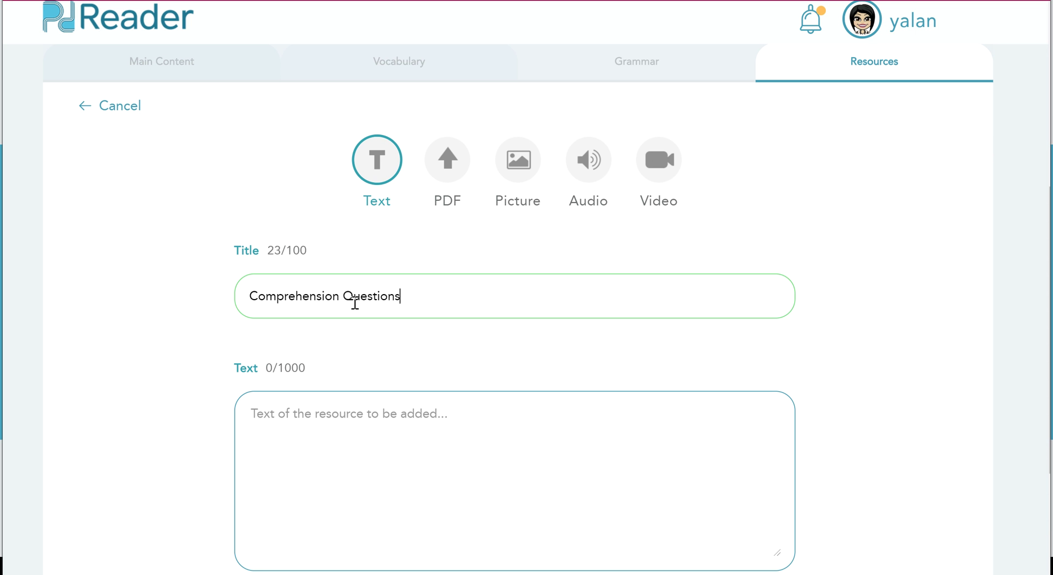
# Enter "1. What is Liang Sicheng's contribution to architecture?" as the resource text and submit the resource
pyautogui.click(330, 411)
pyautogui.write('1.  ')
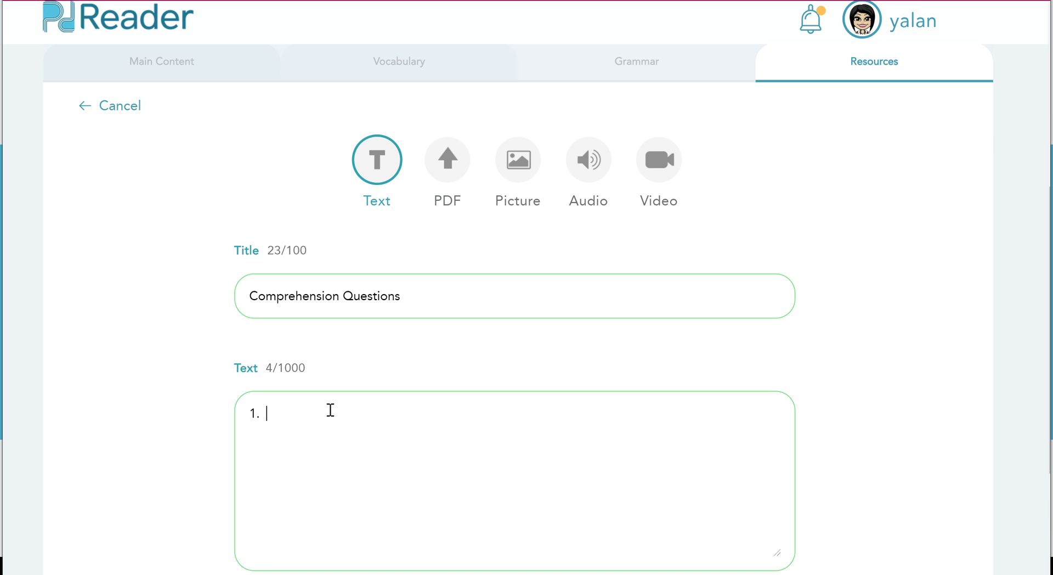
pyautogui.write('What is Liang C')
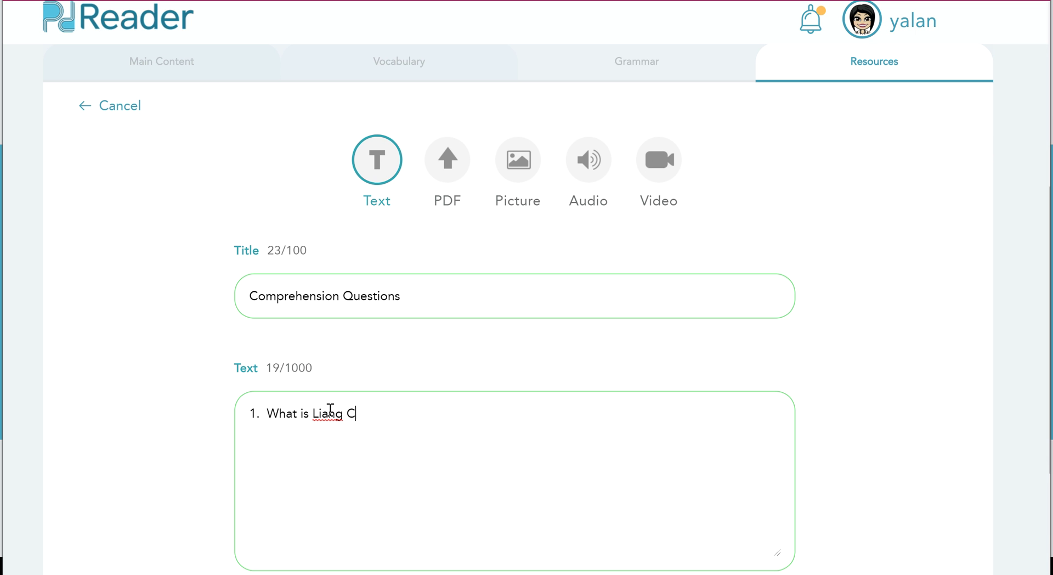
pyautogui.press('BackSpace')
pyautogui.write("Sicheng's conri")
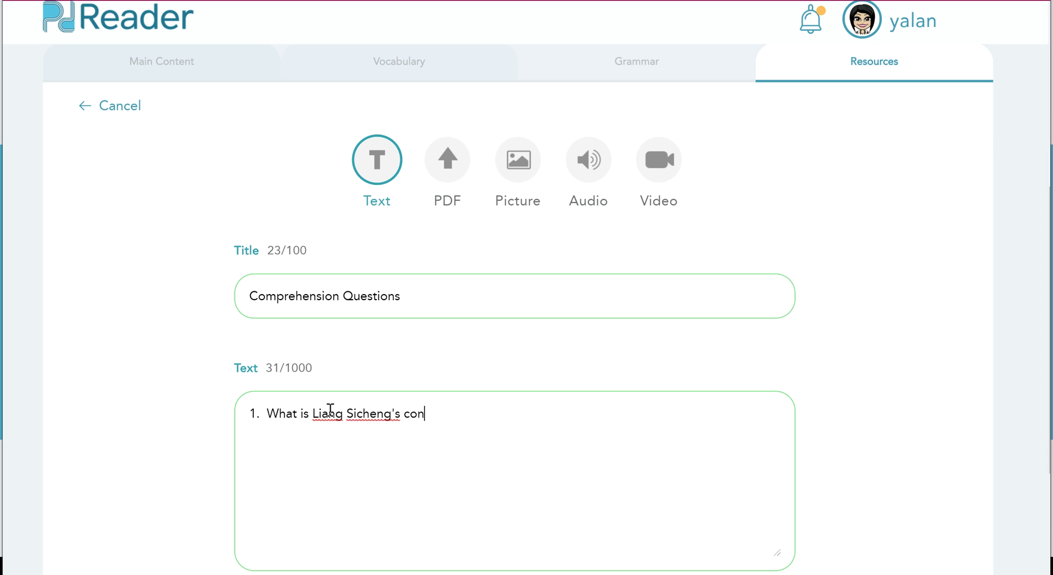
pyautogui.press('BackSpace')
pyautogui.press('BackSpace')
pyautogui.write('tribution to architecture?')
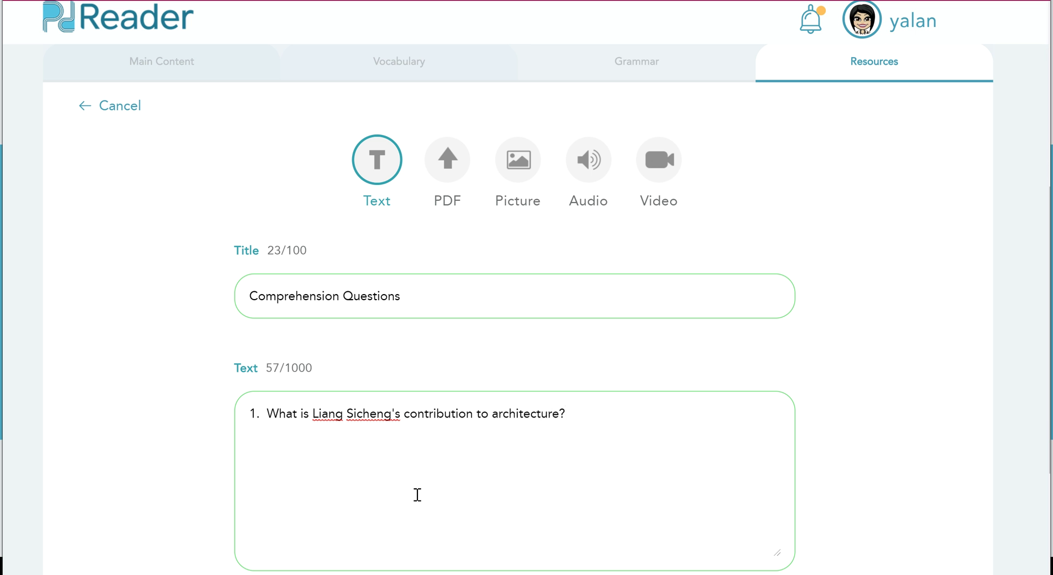
pyautogui.scroll(-4, 417, 495)
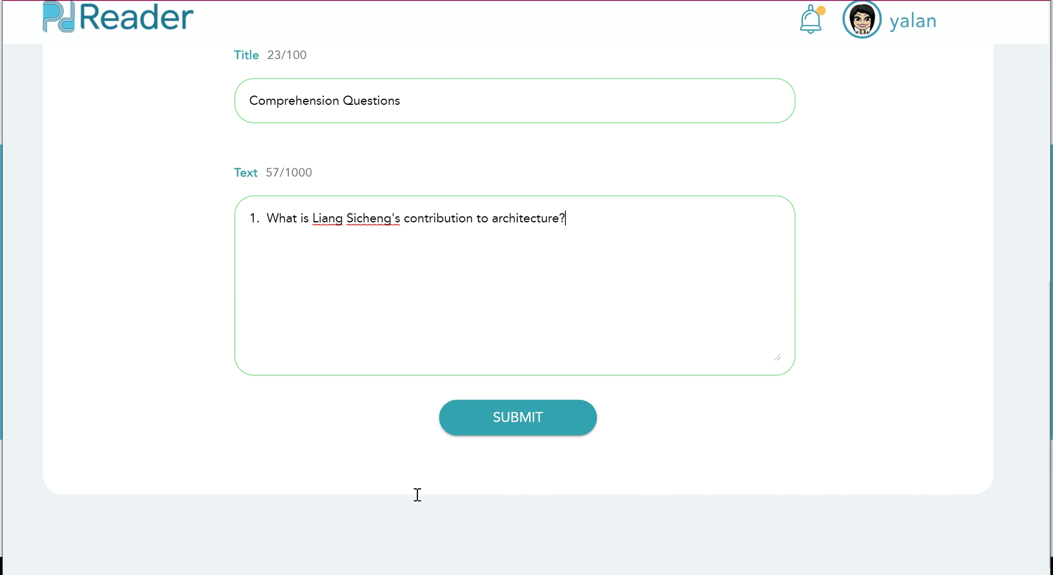
pyautogui.click(557, 426)
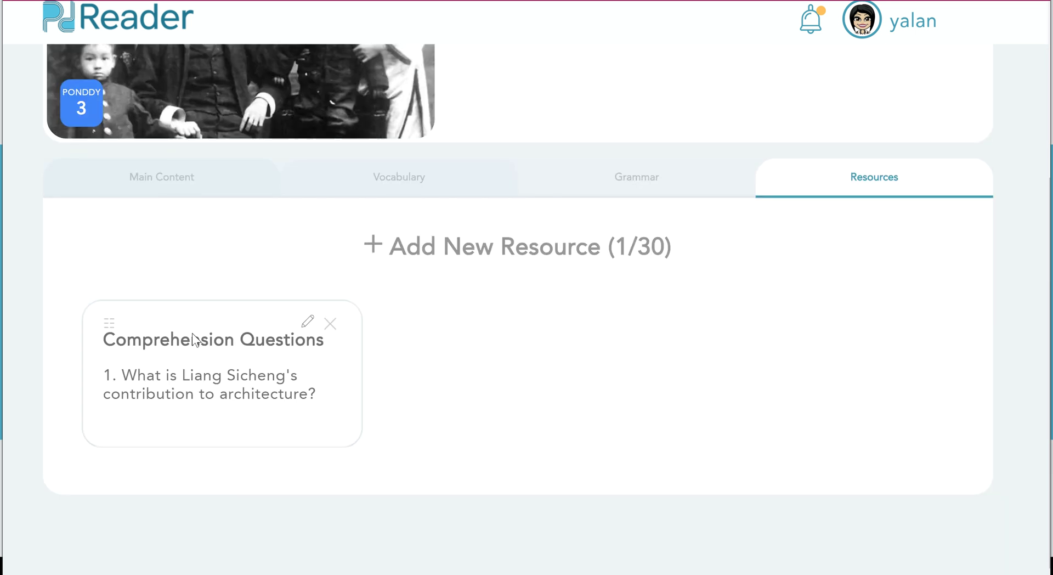
# Start a new resource for the lesson, and search Google Images for "liang sicheng architecture"
pyautogui.click(531, 256)
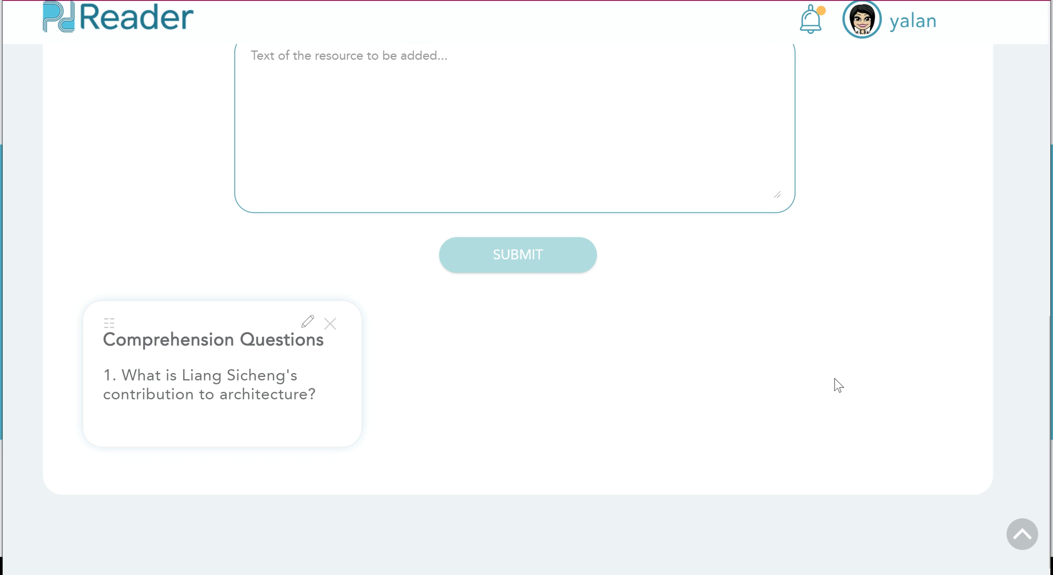
pyautogui.scroll(6, 832, 376)
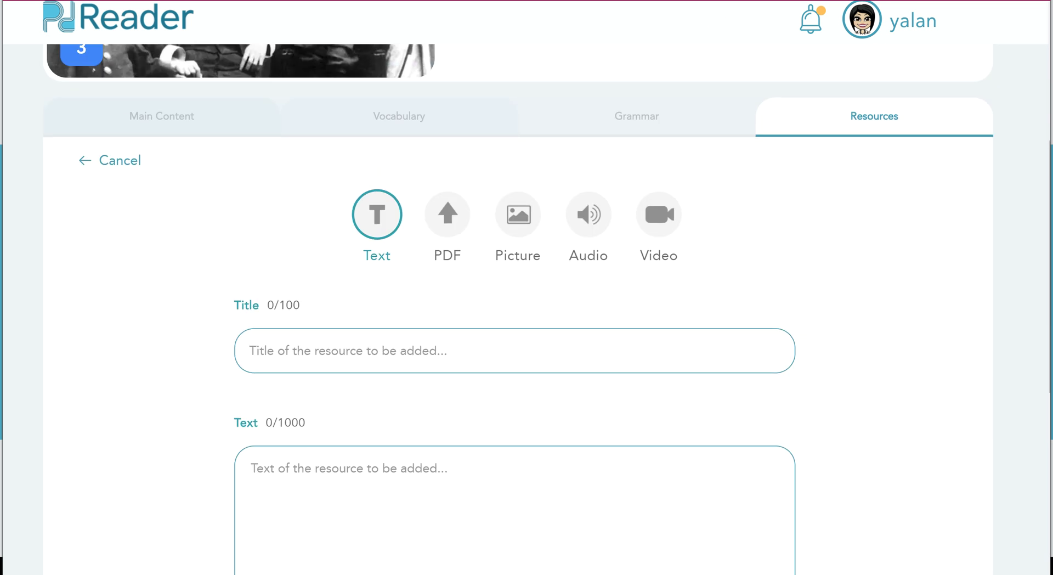
pyautogui.hotkey('ctrl', 'Tab')
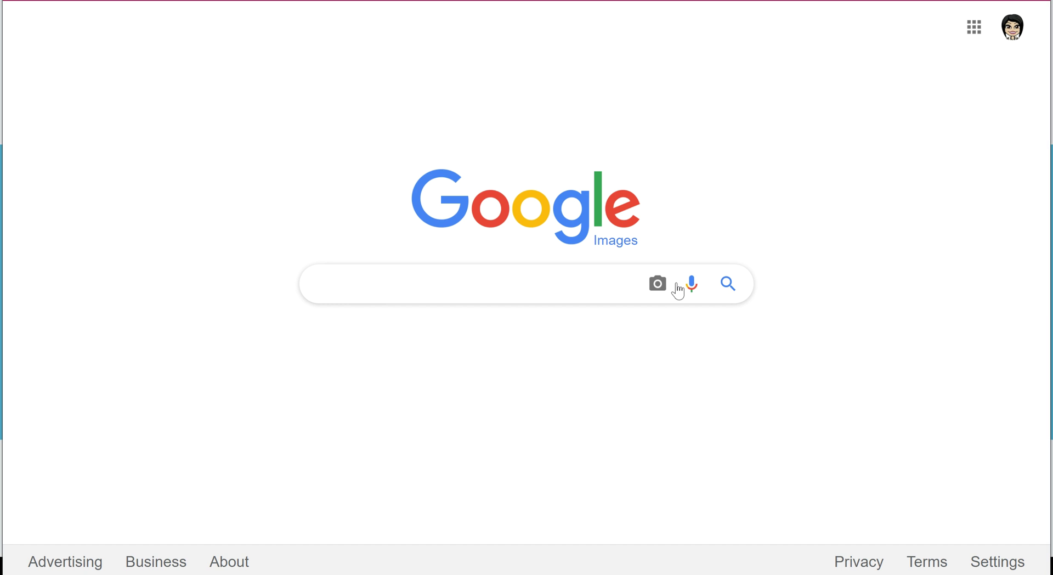
pyautogui.write('Liang')
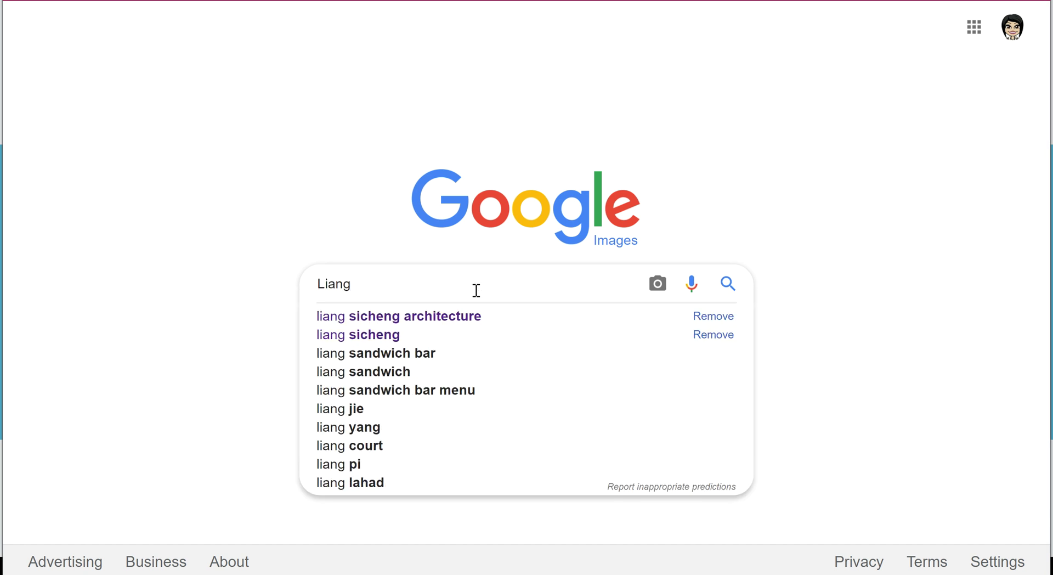
pyautogui.click(462, 316)
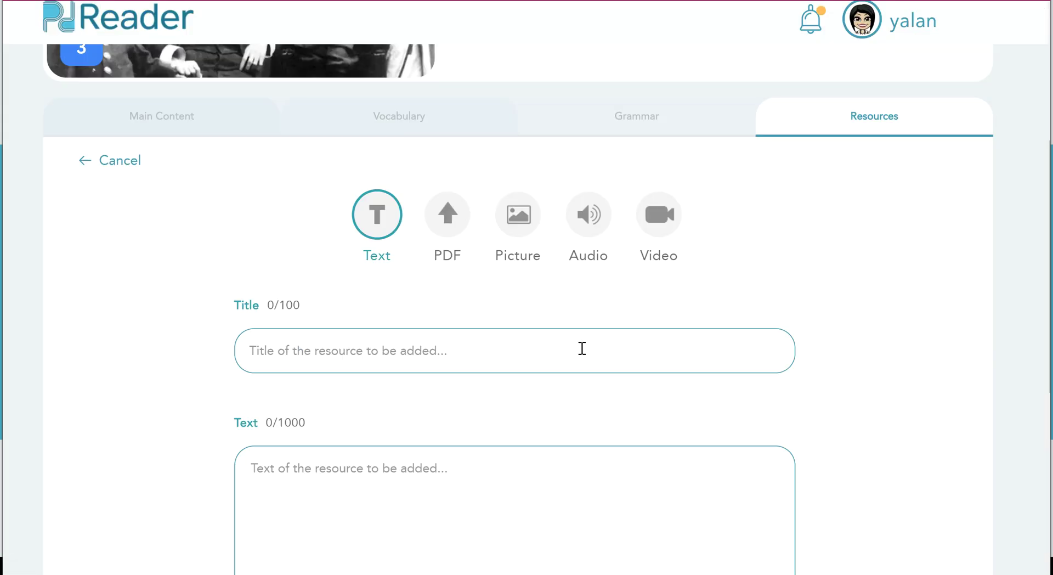
# Make the new resource in Ponddy Reader a picture resource and title it "Modern Architetcure"
pyautogui.click(516, 225)
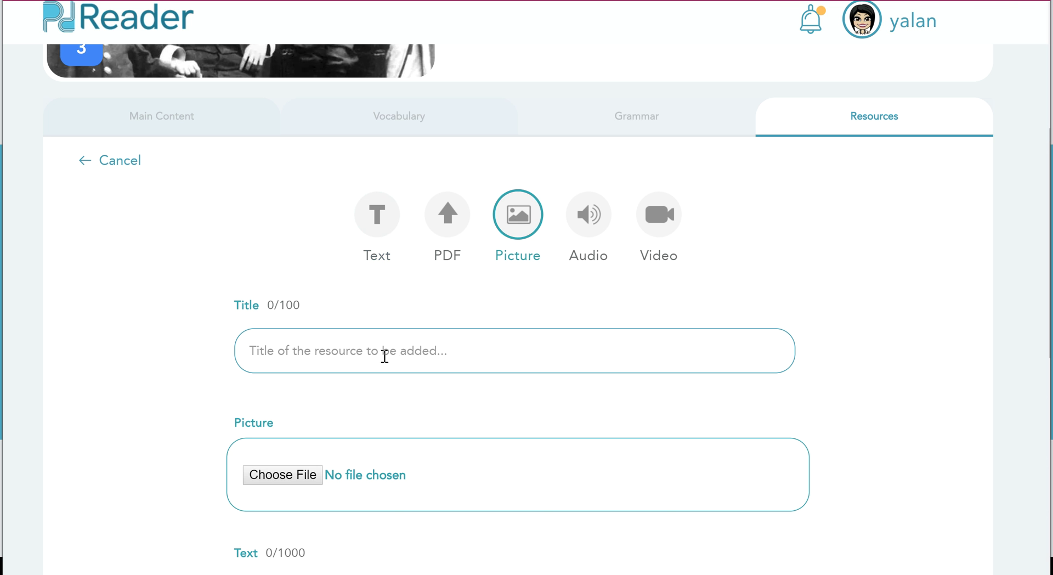
pyautogui.write('Mode')
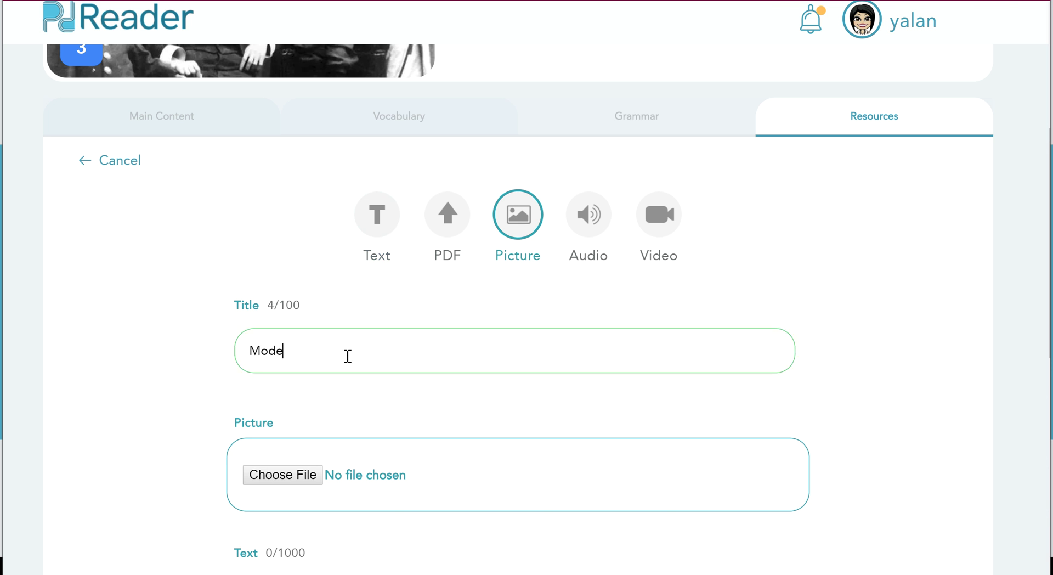
pyautogui.write('rn Architectutre')
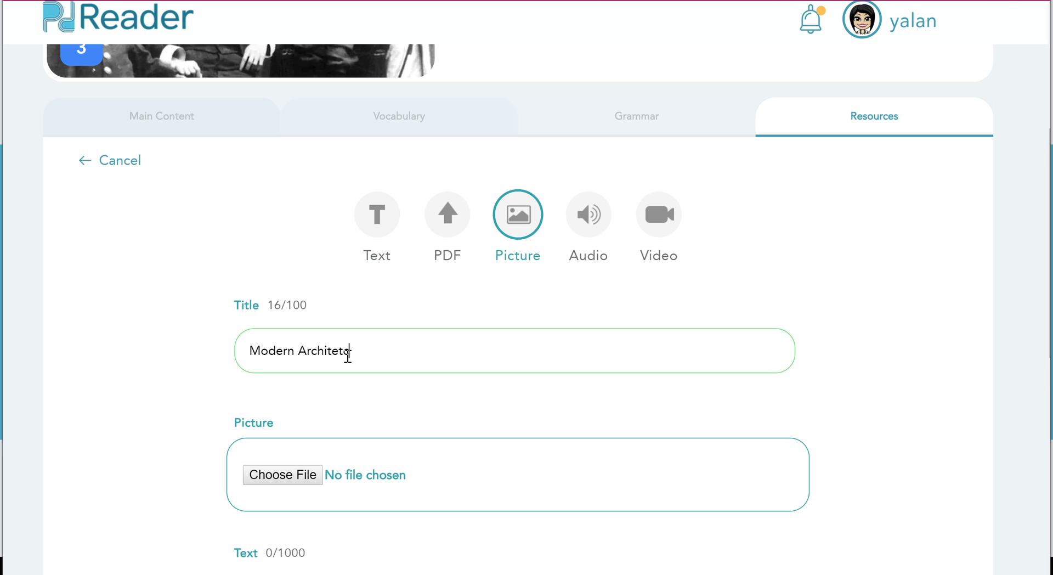
pyautogui.press('BackSpace')
pyautogui.press('BackSpace')
pyautogui.press('BackSpace')
pyautogui.write('re')
# Upload guotaiartscenterb.jpg as the picture for the resource and submit it
pyautogui.click(306, 481)
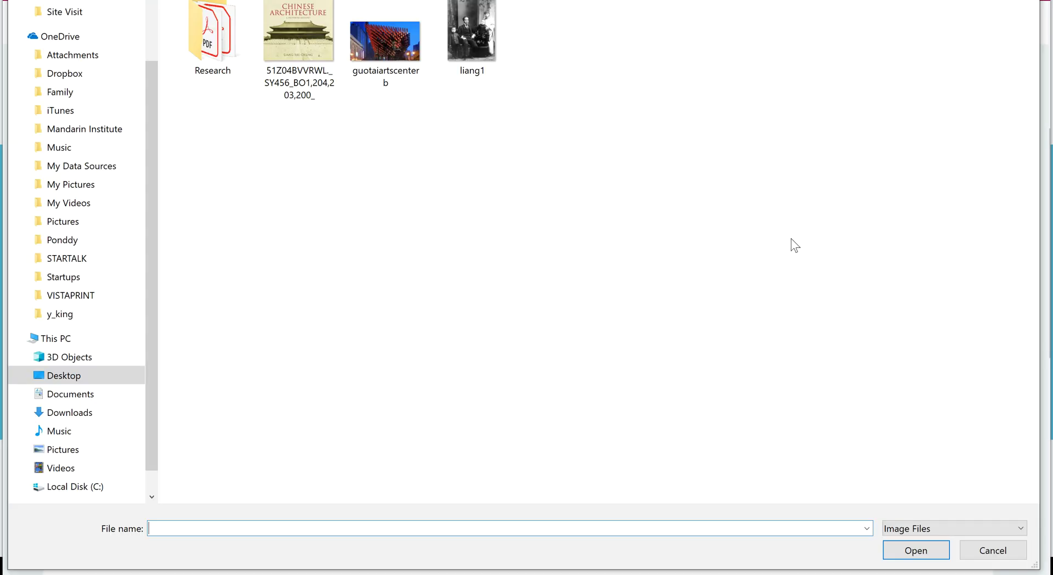
pyautogui.click(374, 40)
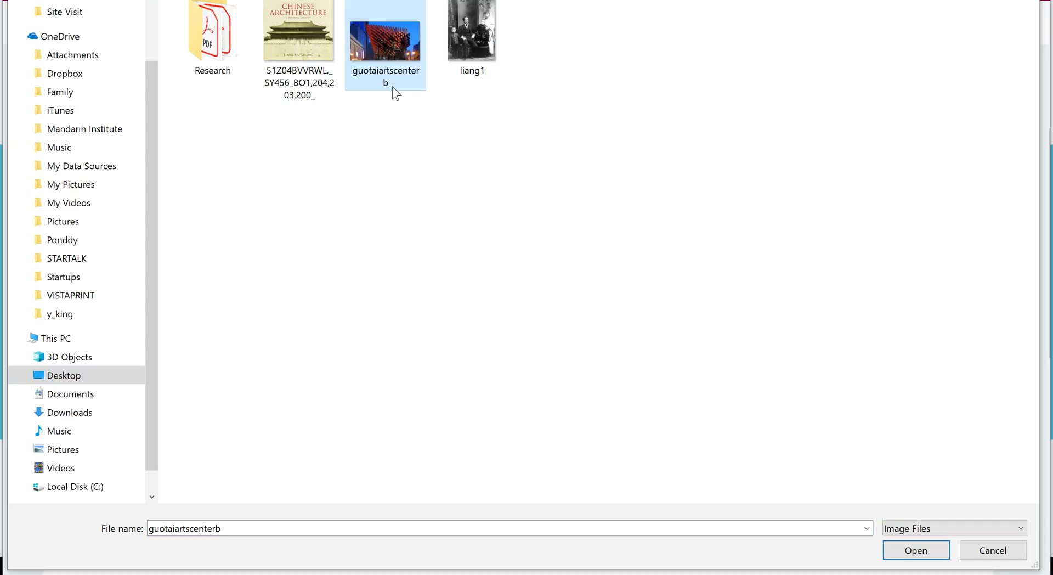
pyautogui.click(916, 553)
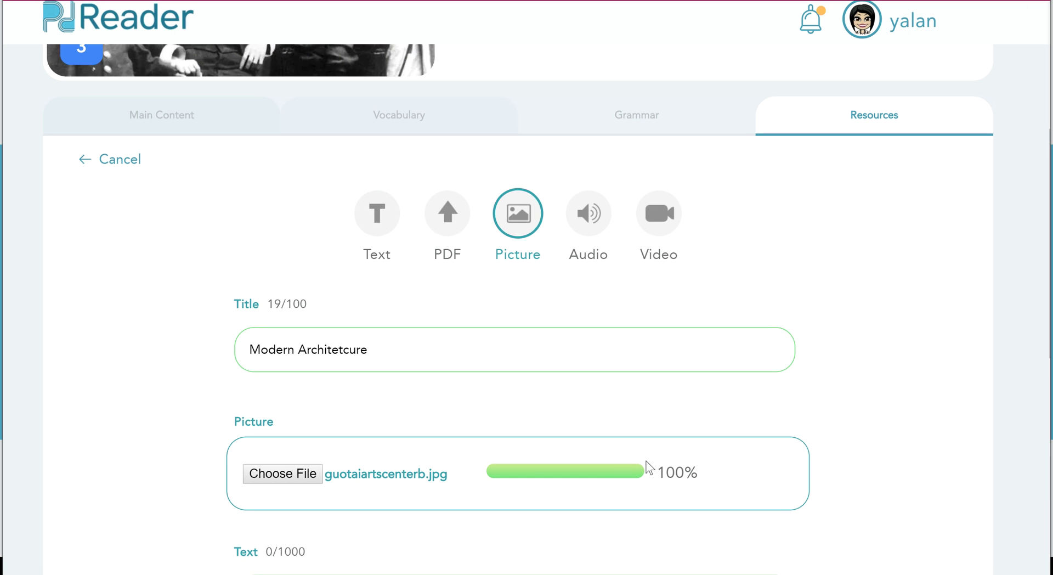
pyautogui.scroll(-3, 646, 469)
pyautogui.scroll(-3, 647, 460)
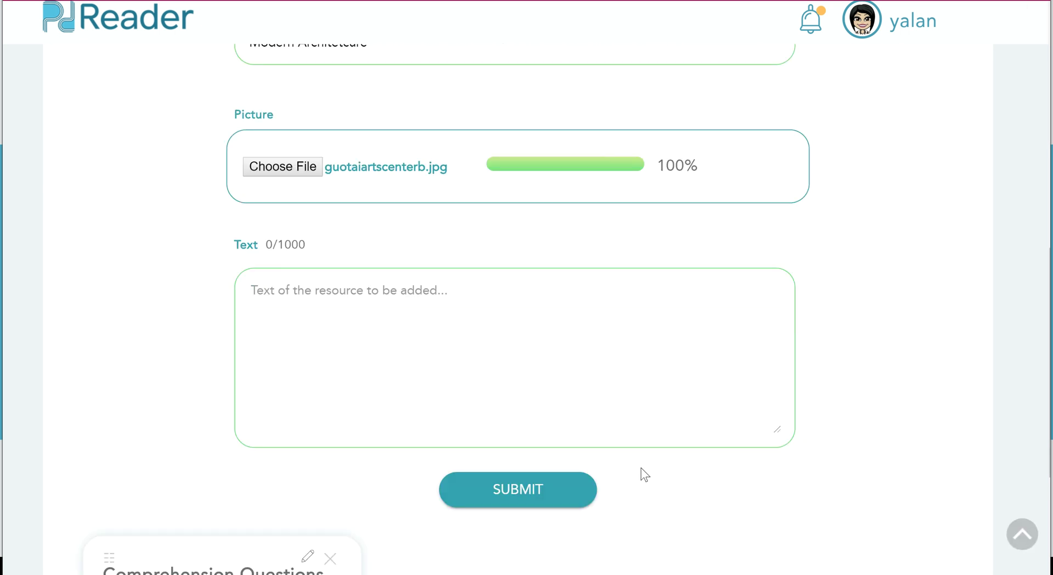
pyautogui.click(528, 495)
pyautogui.scroll(-7, 626, 413)
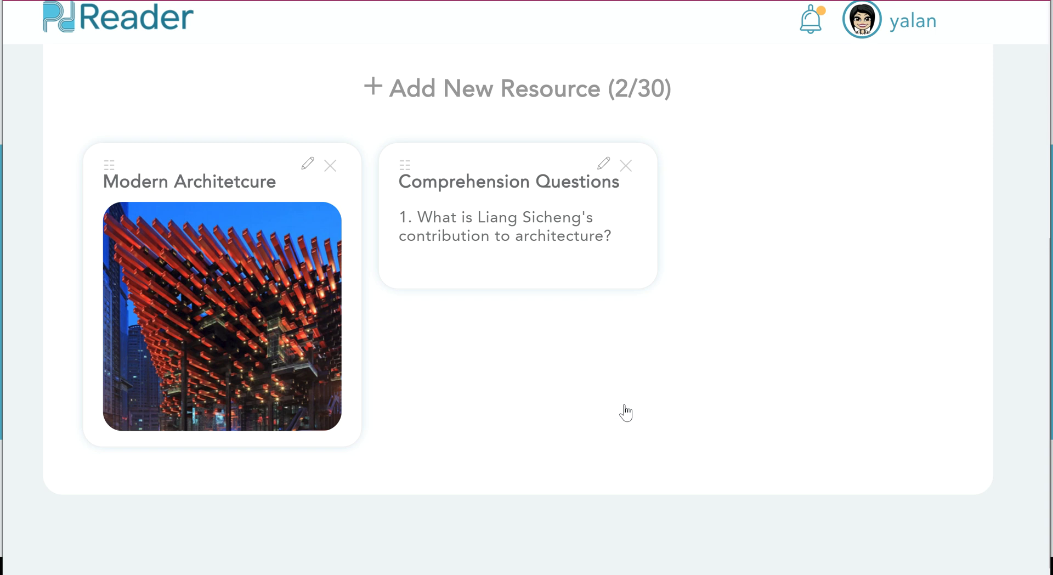
# Start another picture resource for the lesson and title it "Ancient"
pyautogui.scroll(3, 625, 405)
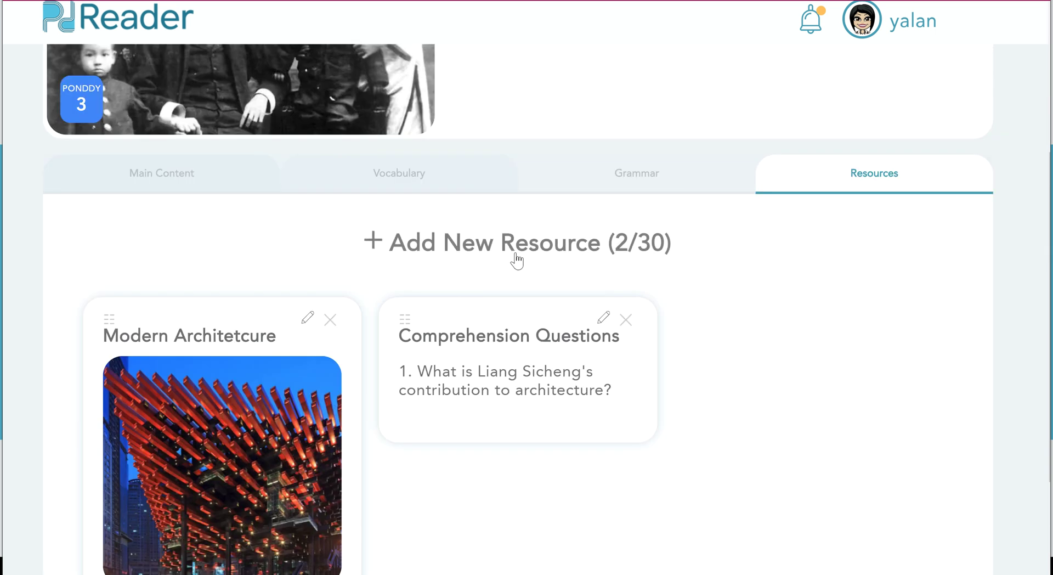
pyautogui.click(518, 248)
pyautogui.click(522, 284)
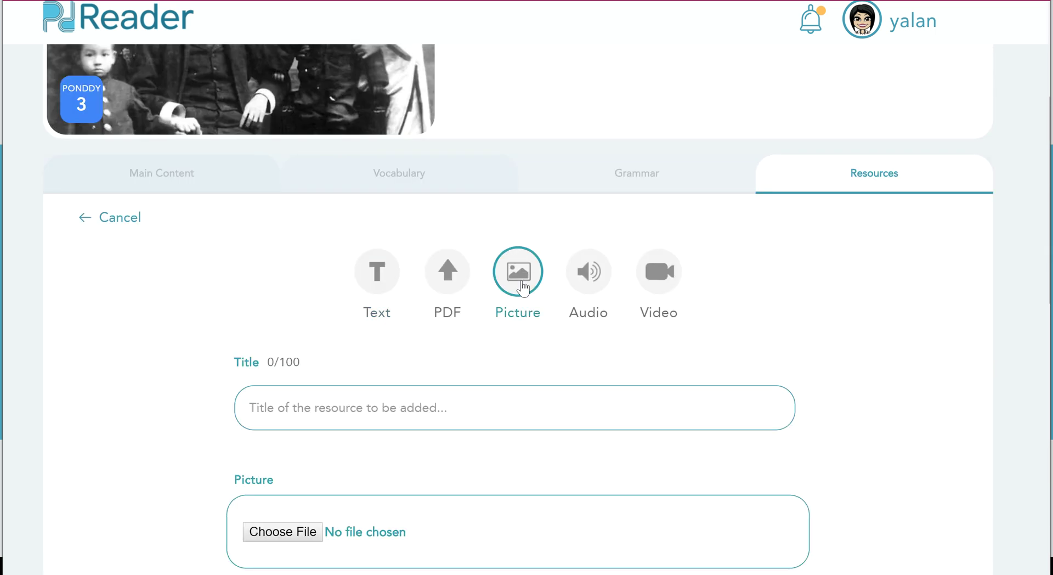
pyautogui.click(321, 402)
pyautogui.write('Ancient')
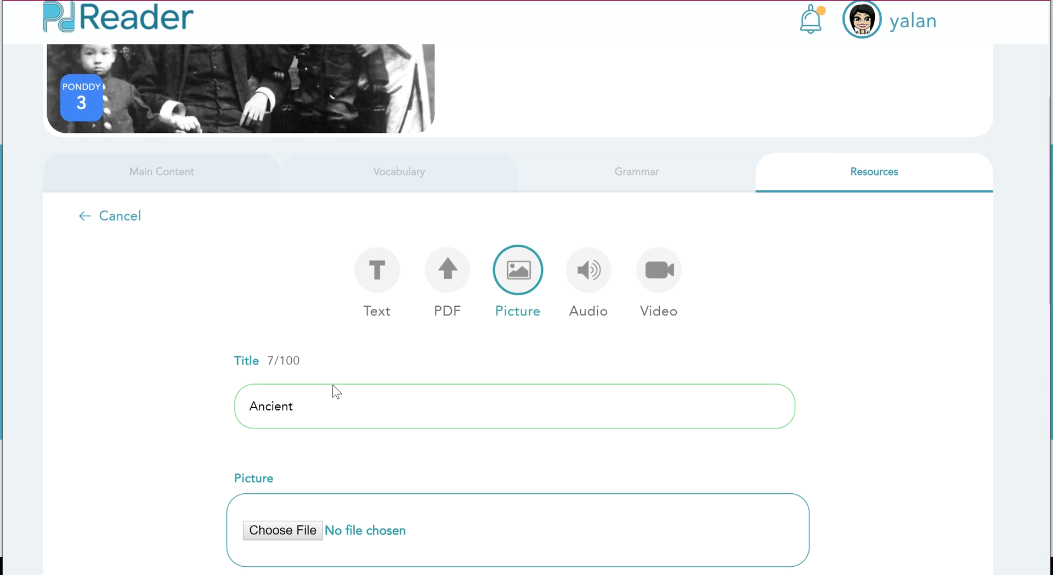
# Upload the Chinese Architecture book cover image 51Z04BVVRWL._SY456_BO1,204,203,200_ to the Ancient resource and submit it
pyautogui.scroll(-3, 335, 391)
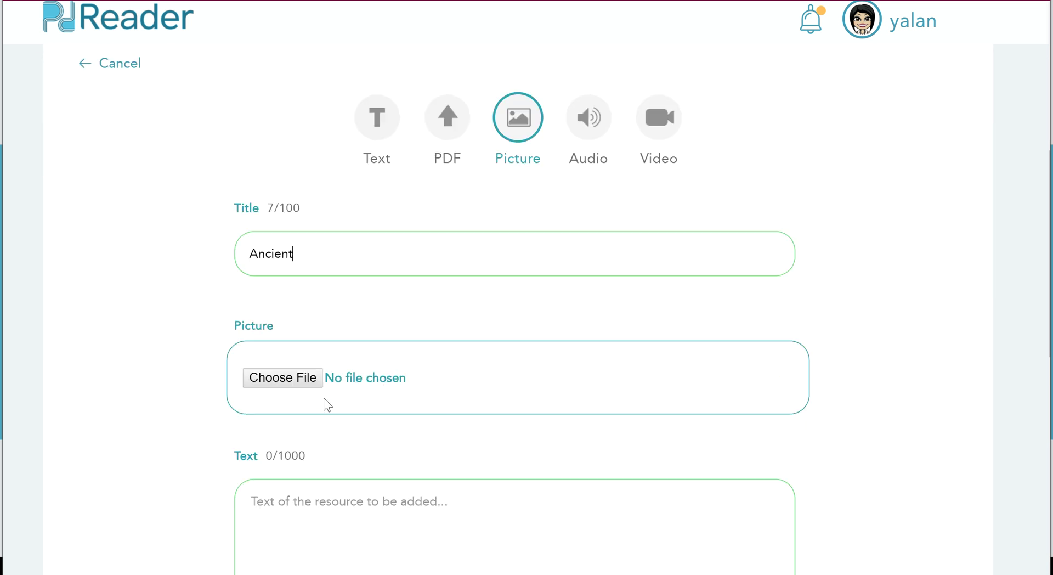
pyautogui.click(299, 380)
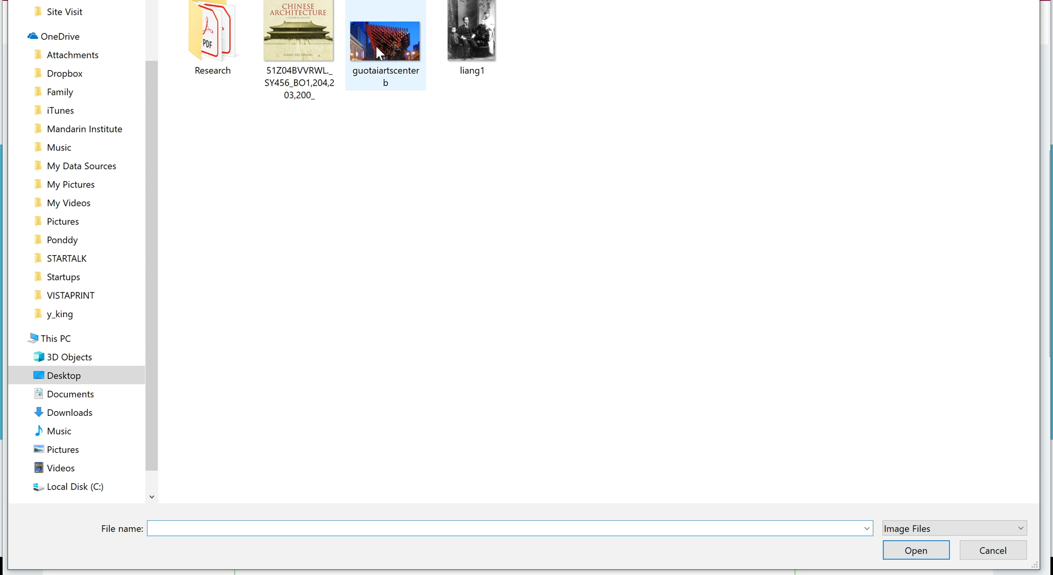
pyautogui.click(304, 39)
pyautogui.click(943, 547)
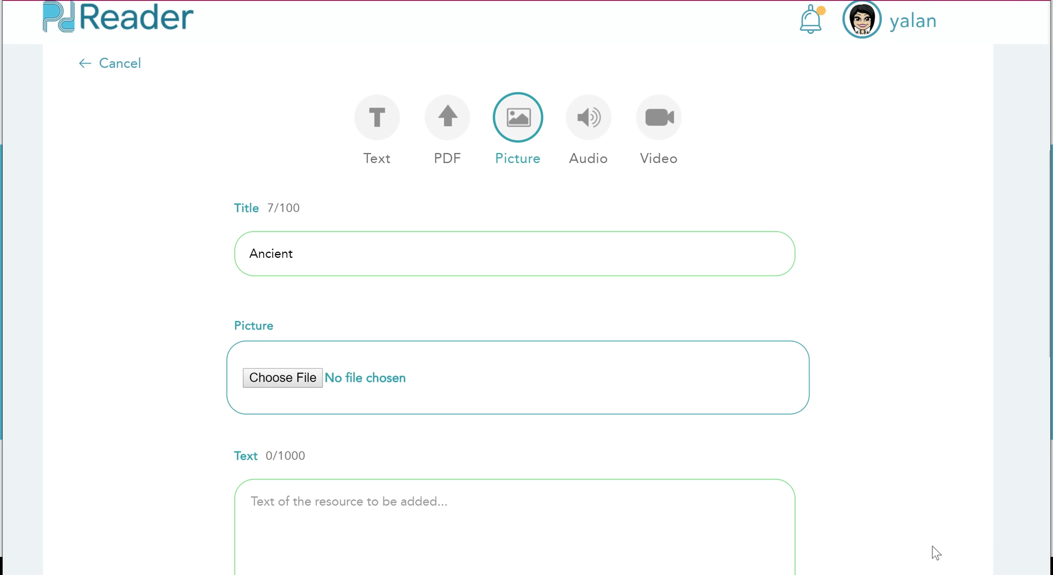
pyautogui.scroll(-3, 463, 492)
pyautogui.scroll(-2, 463, 492)
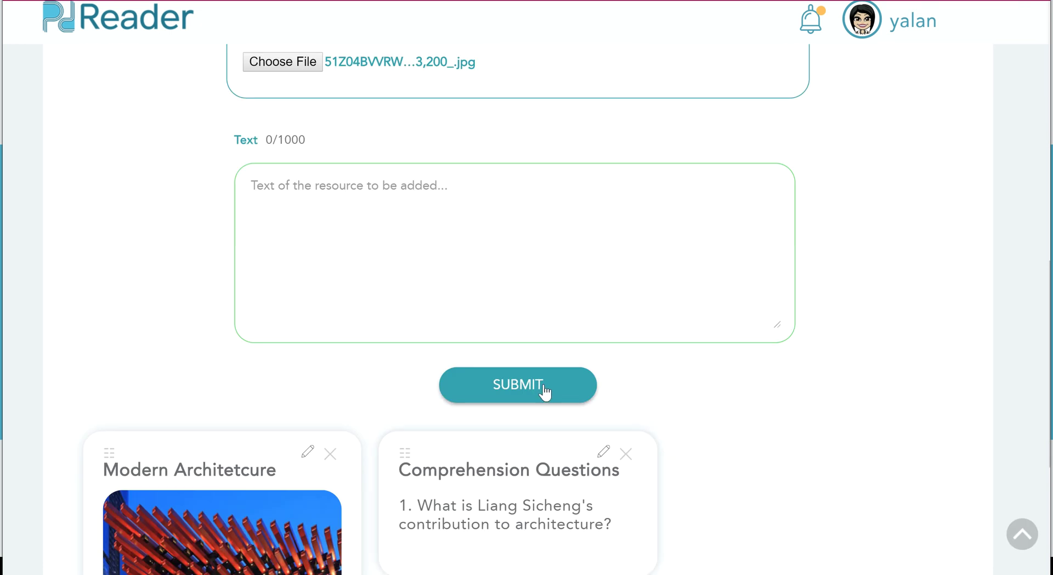
pyautogui.click(545, 386)
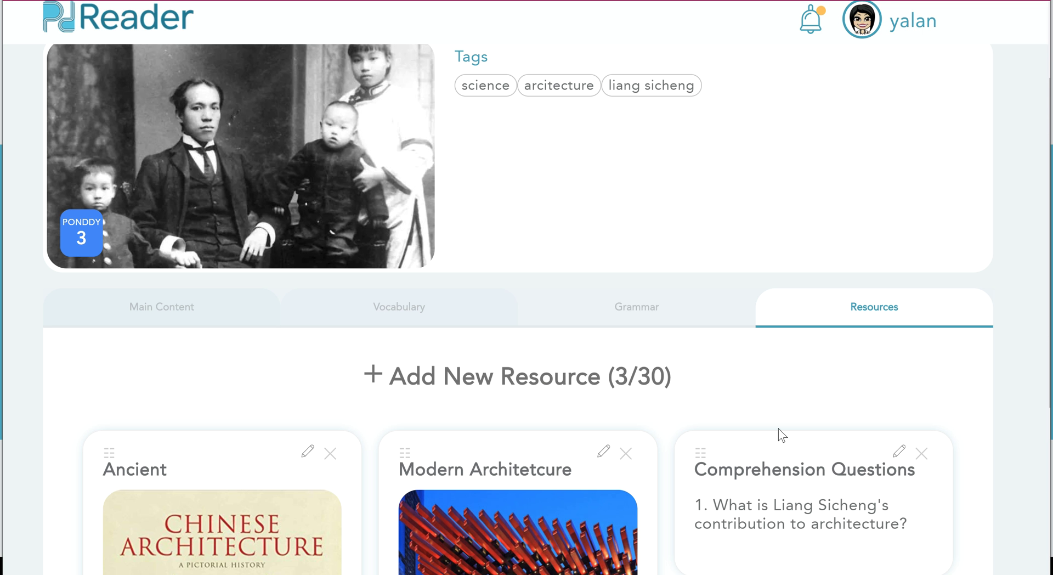
pyautogui.scroll(-1, 790, 433)
pyautogui.scroll(1, 806, 436)
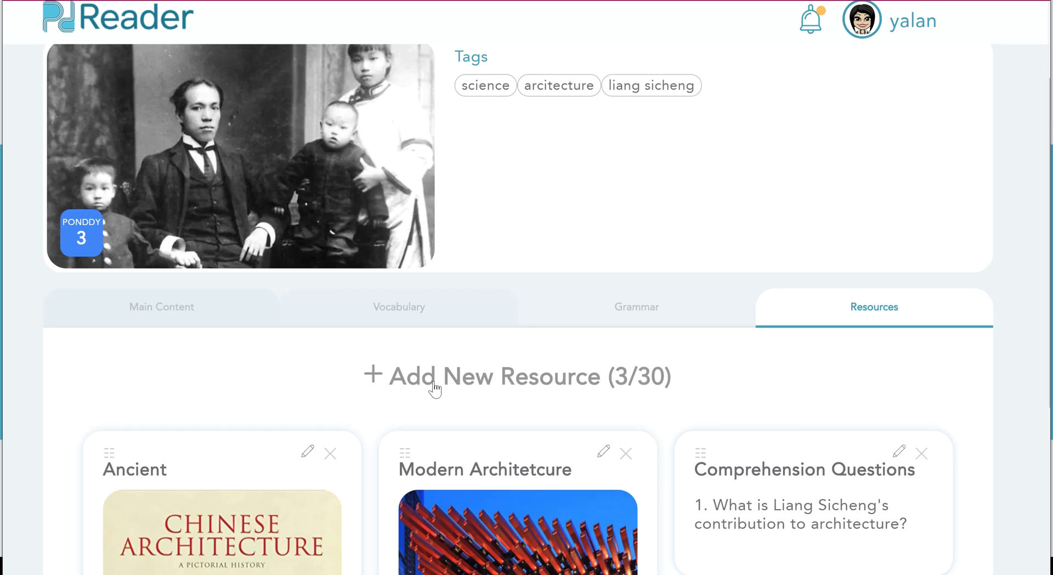
# Start another resource, then search YouTube for "liang sicheng" and copy the link of the video Liang Sicheng and Lin Huiyin PART 1b
pyautogui.click(475, 385)
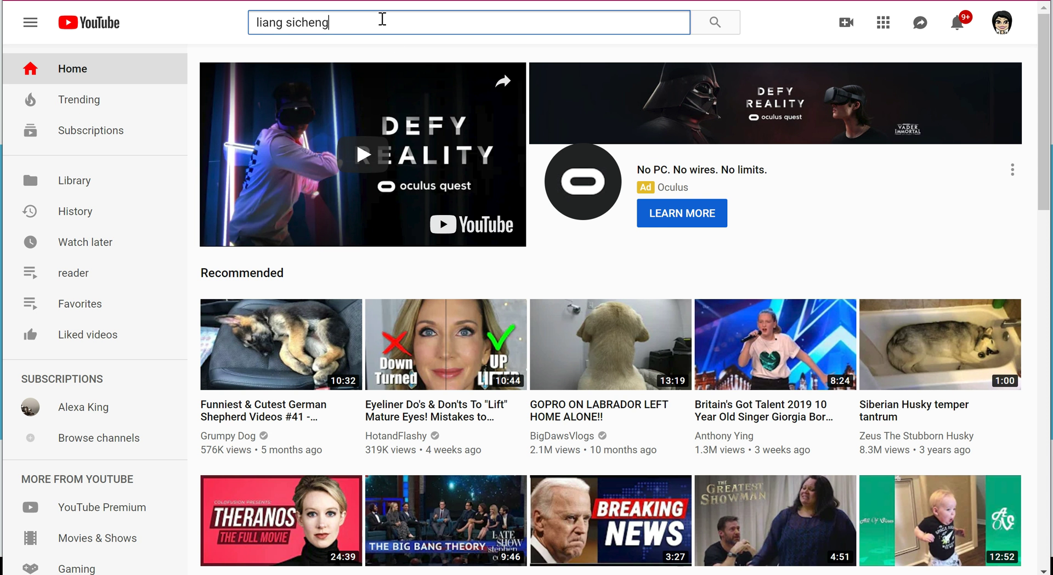
pyautogui.press('Return')
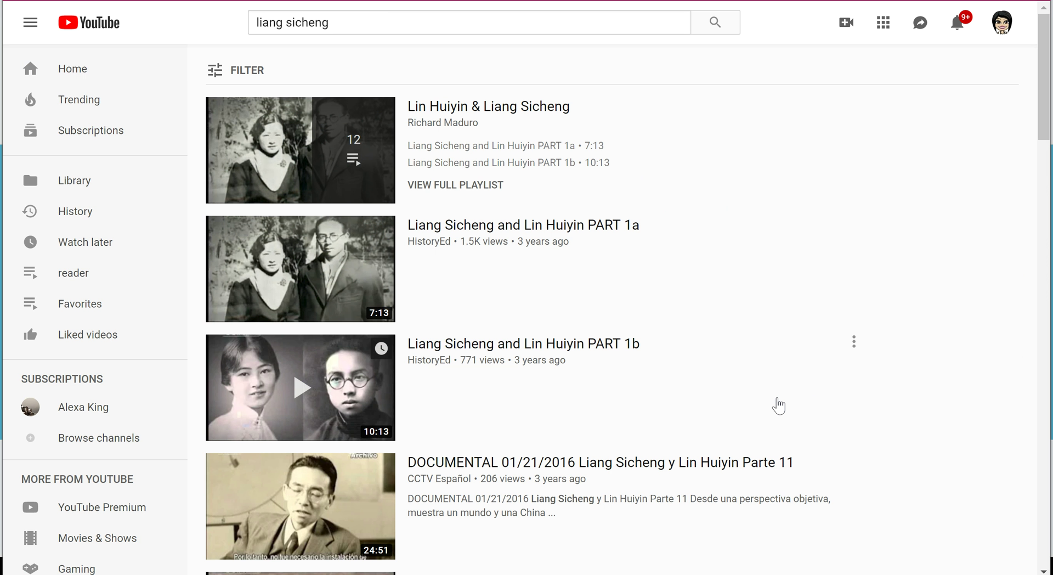
pyautogui.rightClick(335, 372)
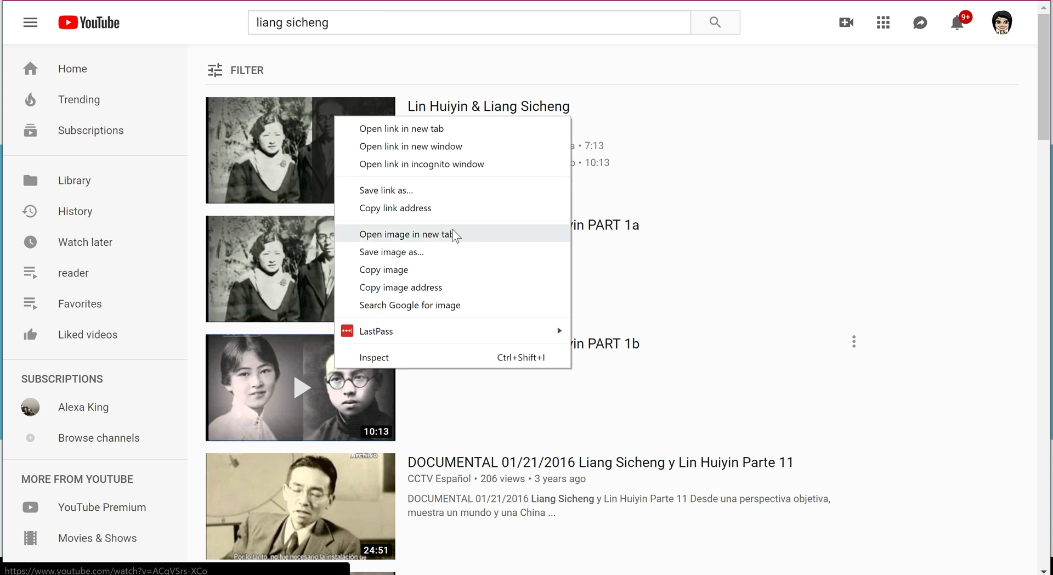
pyautogui.click(395, 208)
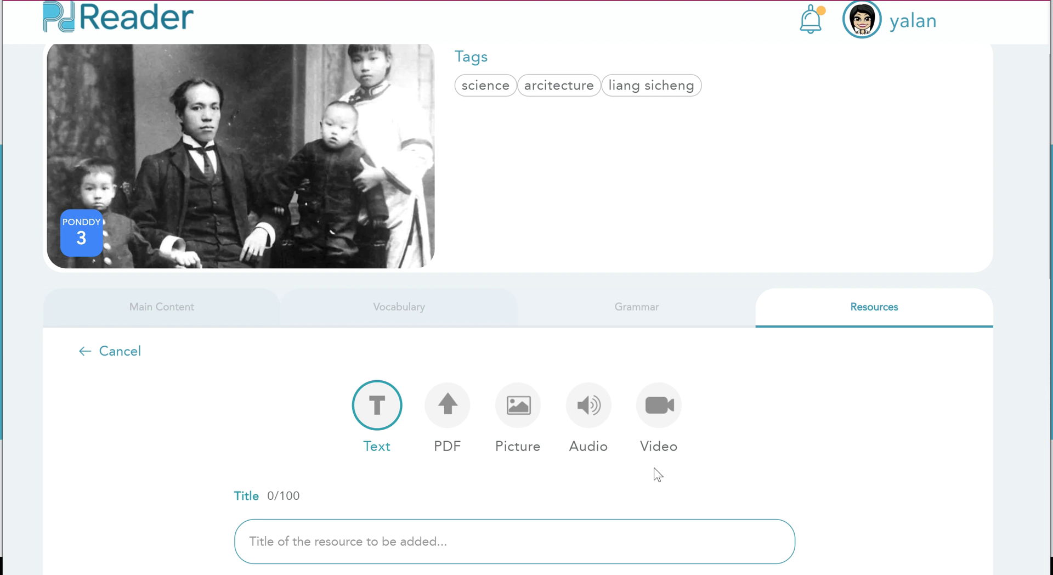
# Back in Ponddy Reader, make the new resource a video resource and title it "Sicheng"
pyautogui.scroll(-4, 653, 470)
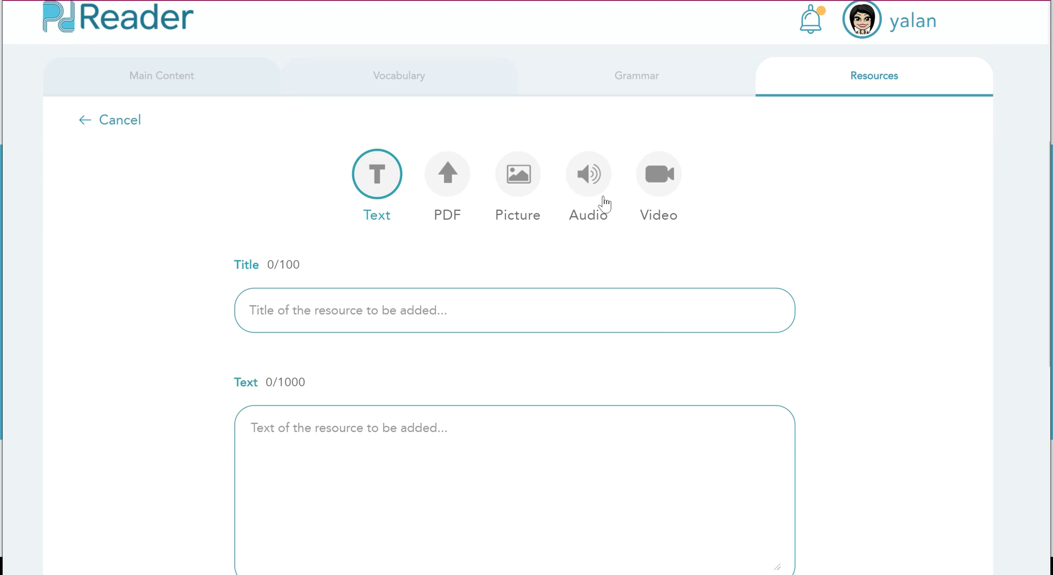
pyautogui.click(662, 192)
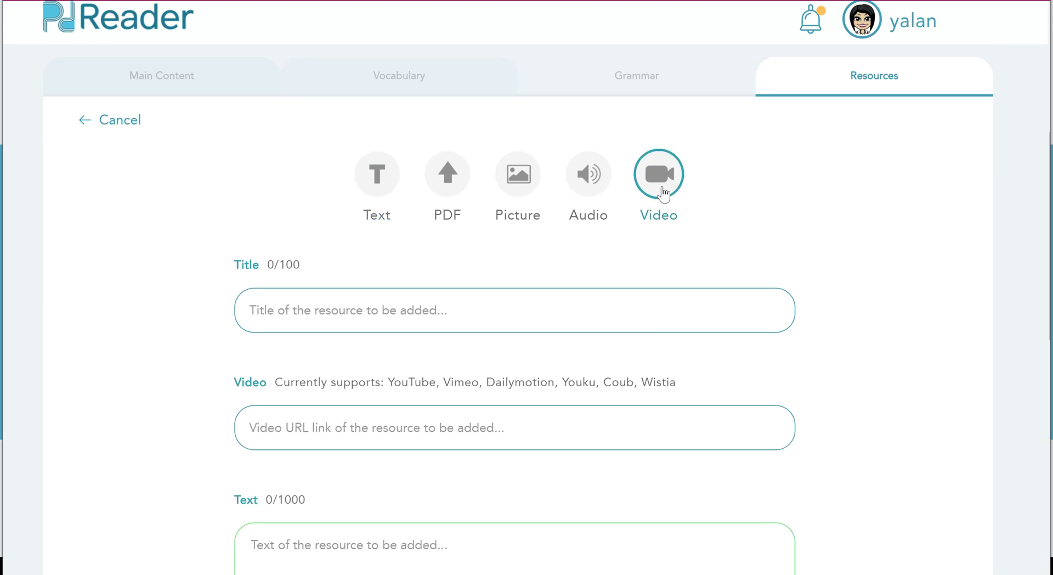
pyautogui.click(345, 314)
pyautogui.write('Sicheng')
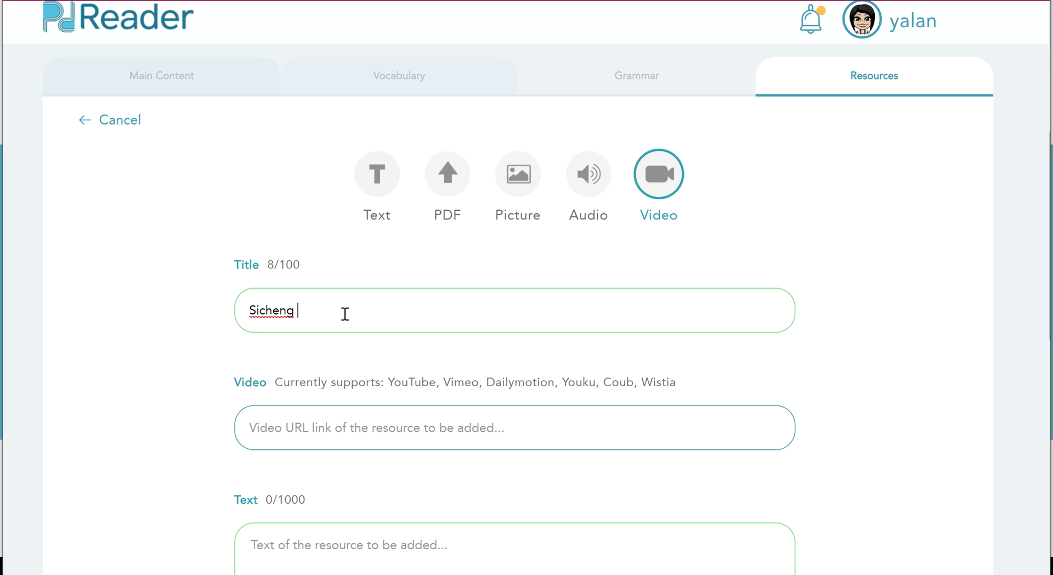
# Enter the copied YouTube link as the video URL of the Sicheng resource and submit it
pyautogui.scroll(-2, 343, 340)
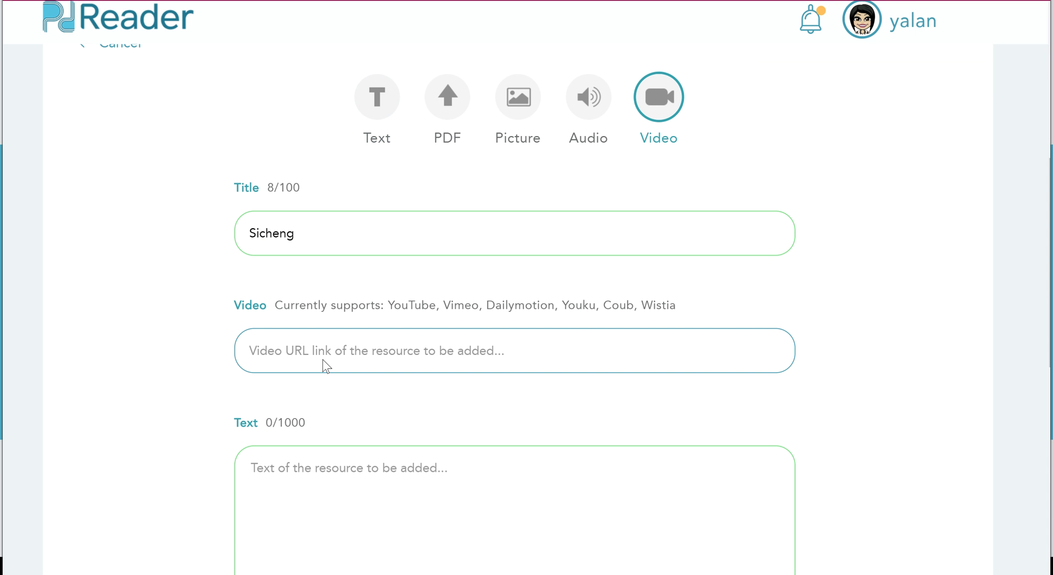
pyautogui.click(273, 344)
pyautogui.write('https://www.youtube.com/watch?v=ACsjVSrs-XCo')
pyautogui.scroll(-10, 321, 368)
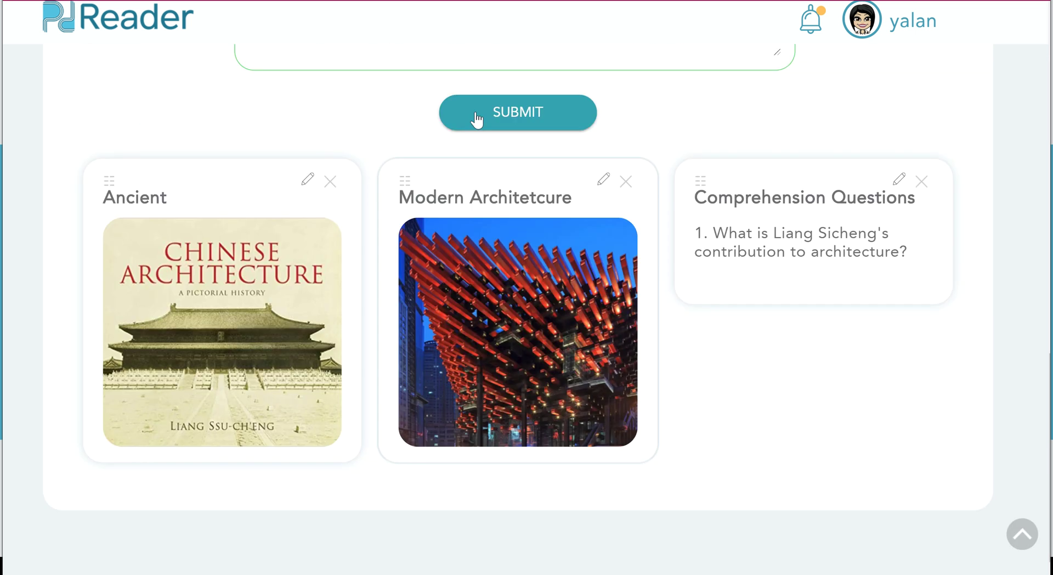
pyautogui.click(498, 119)
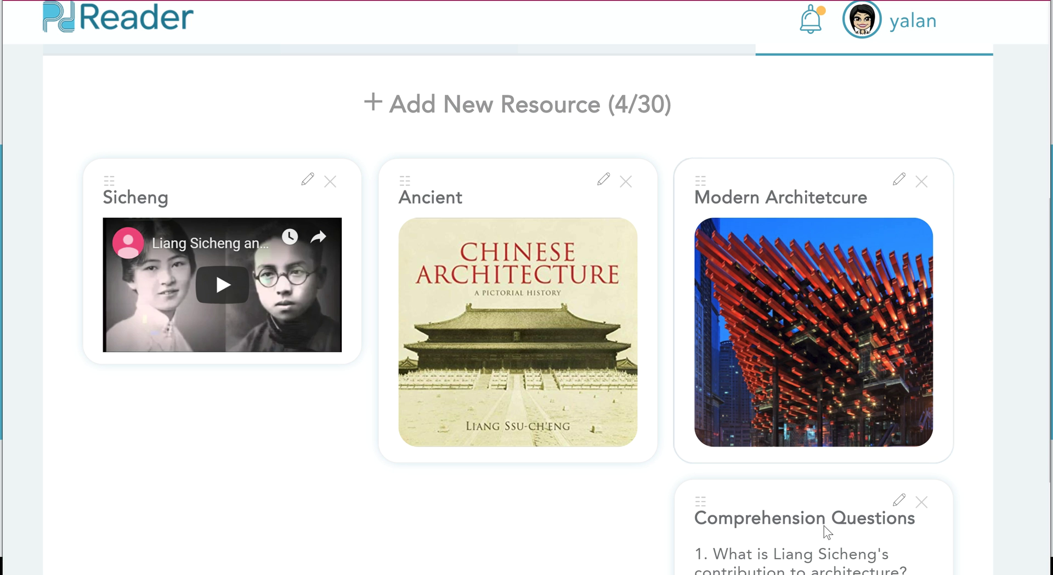
# Reorder the lesson's resources so that Comprehension Questions comes first, above the Sicheng video
pyautogui.scroll(7, 531, 219)
pyautogui.scroll(-9, 530, 215)
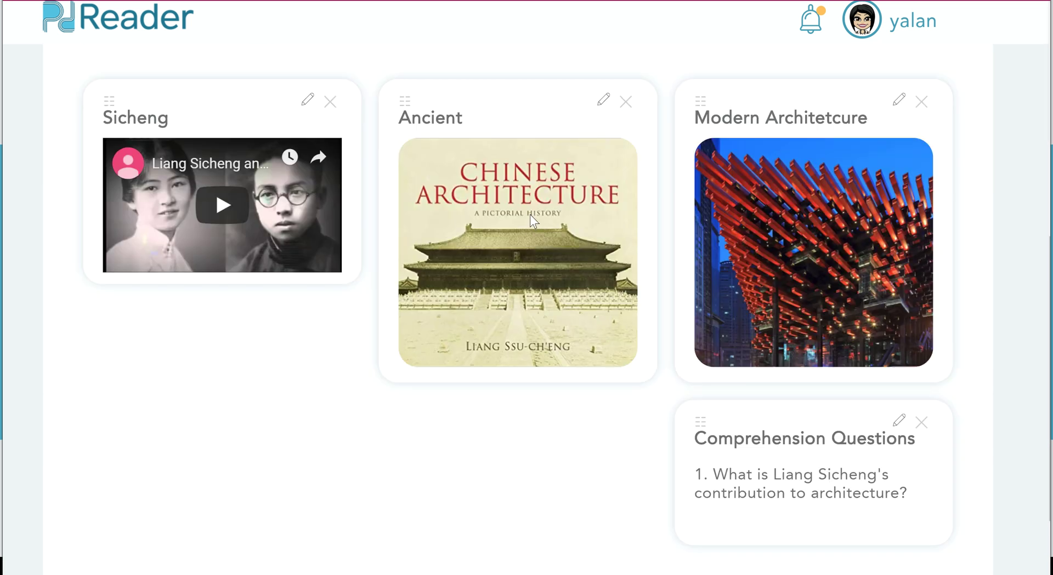
pyautogui.scroll(-2, 530, 220)
pyautogui.scroll(2, 531, 221)
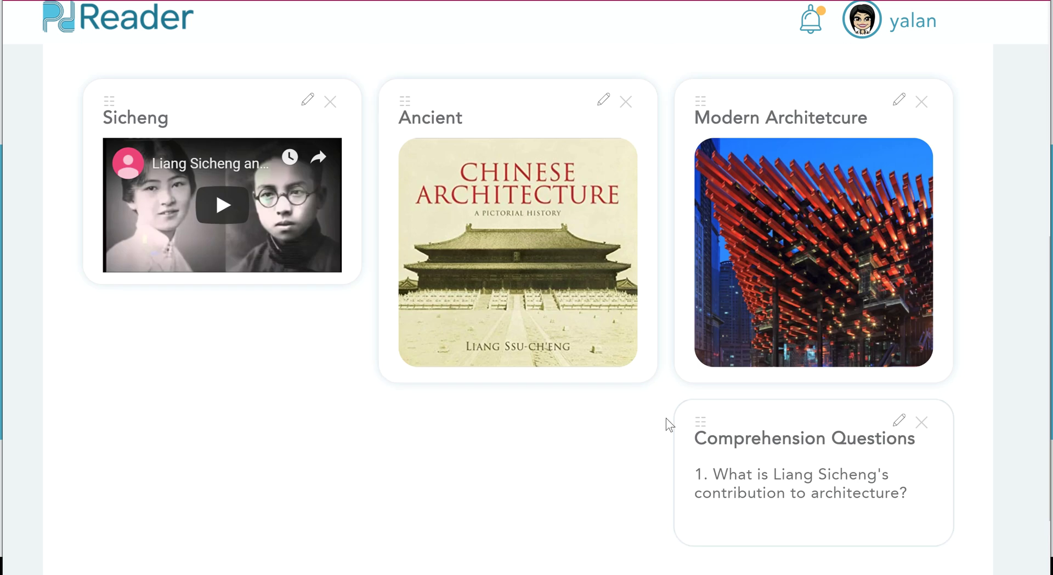
pyautogui.moveTo(699, 422); pyautogui.dragTo(208, 282)
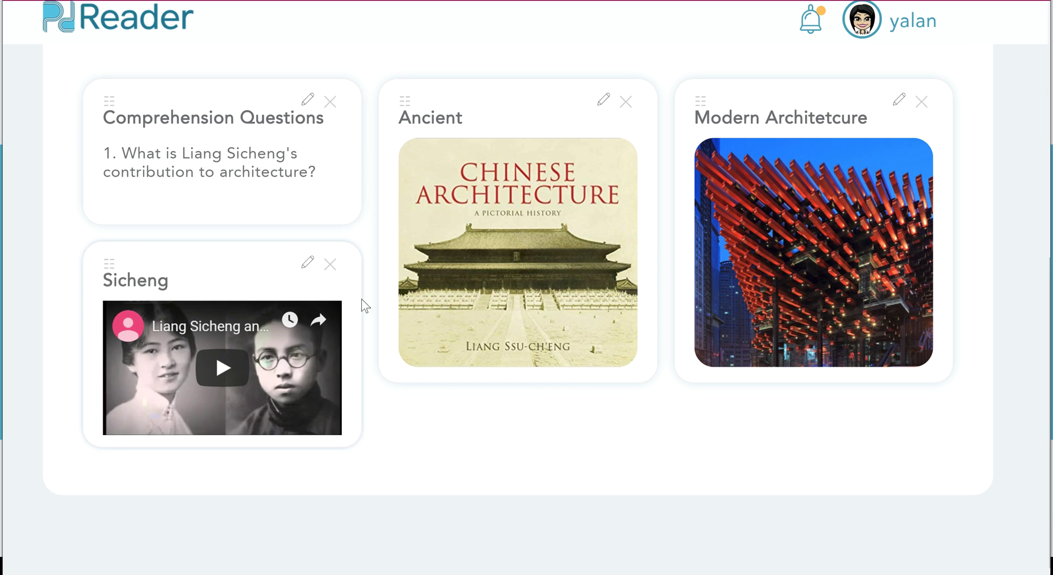
# Display the lesson's sharing QR code and link, and close the sharing window without copying the link
pyautogui.scroll(10, 379, 251)
pyautogui.scroll(1, 641, 295)
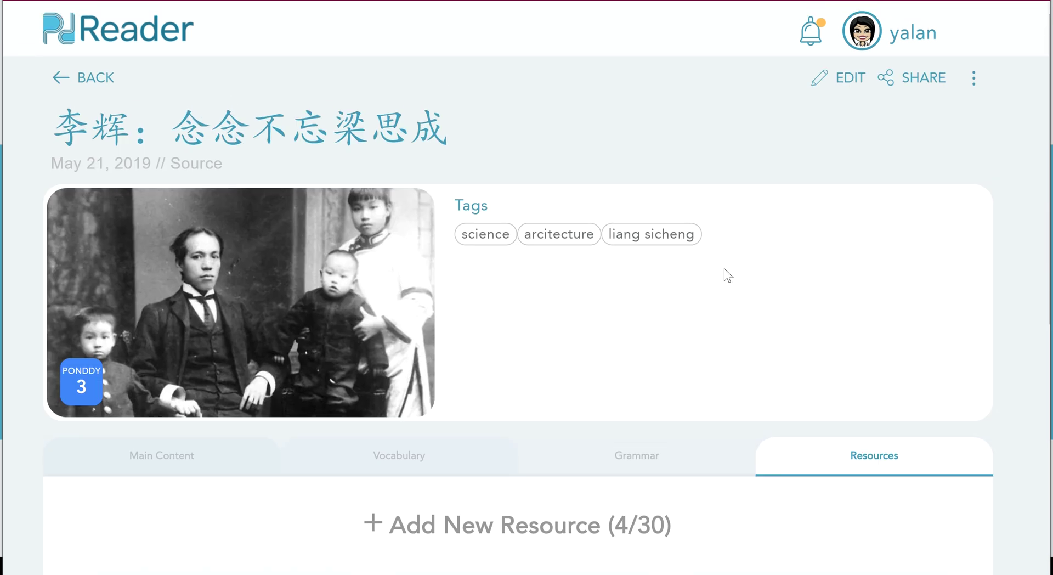
pyautogui.click(915, 79)
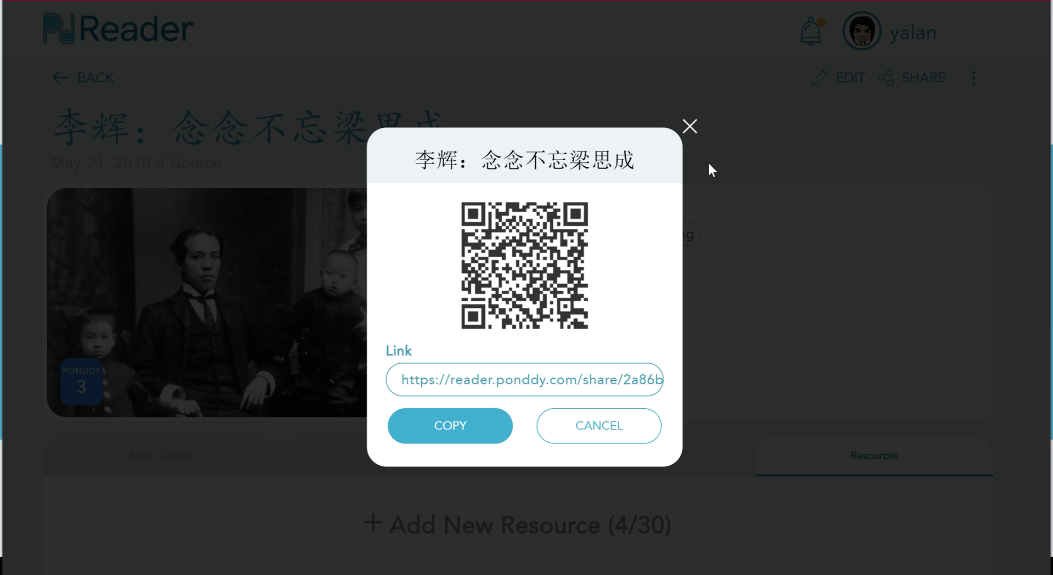
pyautogui.click(690, 127)
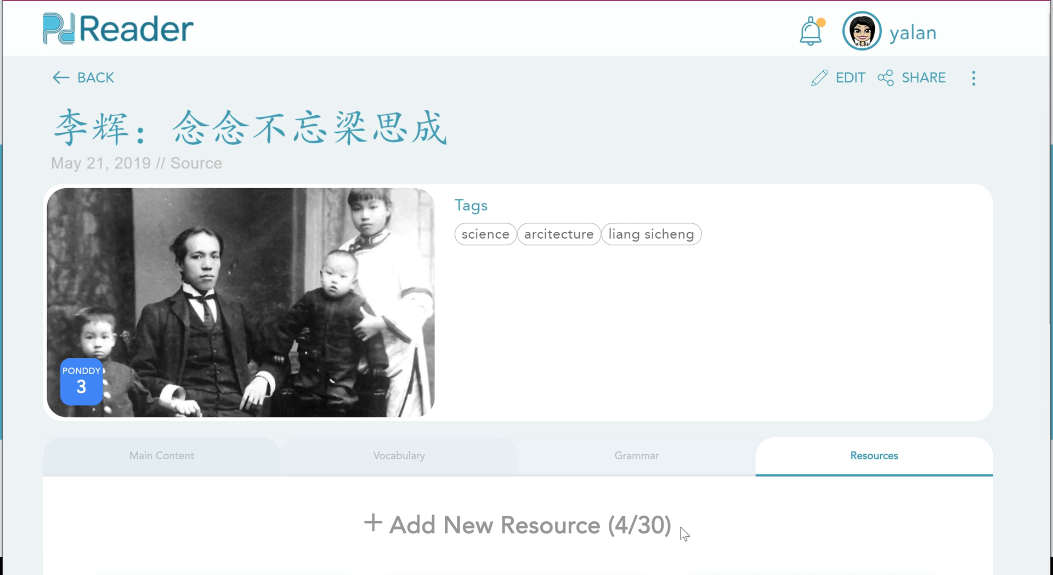
# Look over the original source article that the lesson's text was taken from, clearing the old text selection
pyautogui.scroll(-5, 690, 501)
pyautogui.scroll(5, 690, 502)
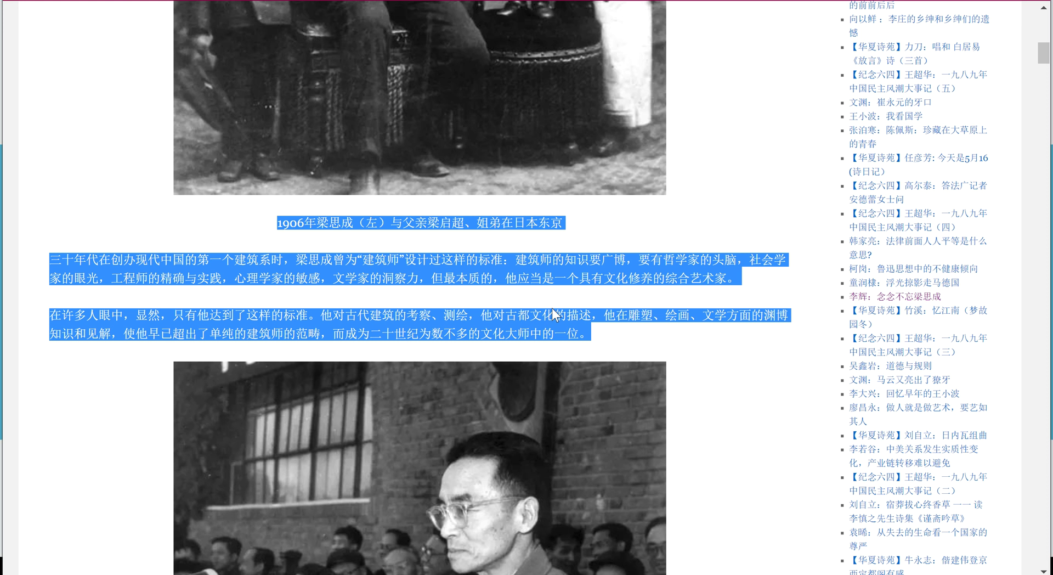
pyautogui.click(621, 246)
pyautogui.scroll(5, 634, 291)
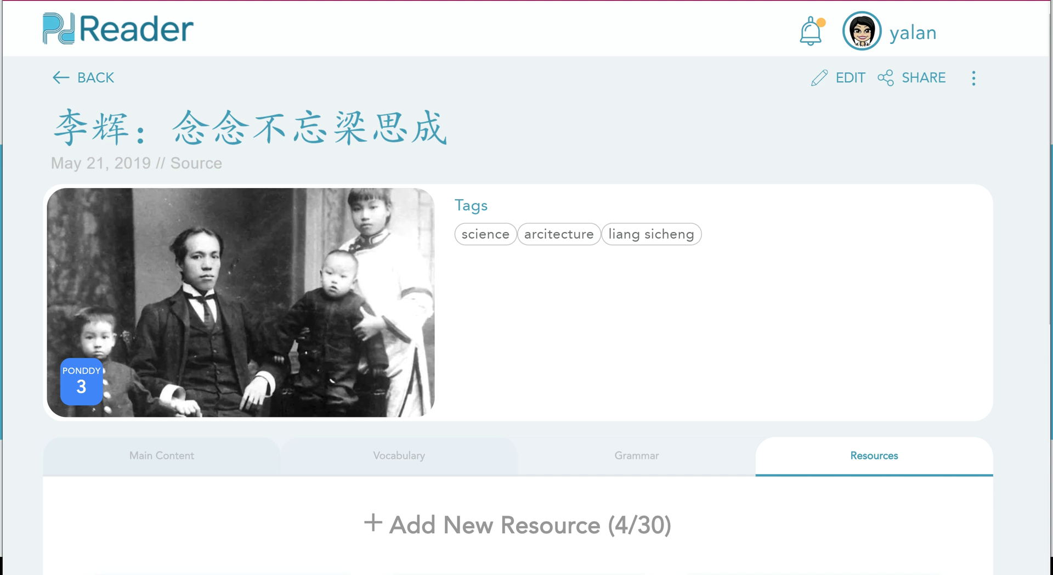
# Review the lesson's resources once more and go back to the list of your own lessons
pyautogui.scroll(-1, 513, 350)
pyautogui.scroll(-5, 513, 353)
pyautogui.scroll(6, 513, 353)
pyautogui.click(98, 83)
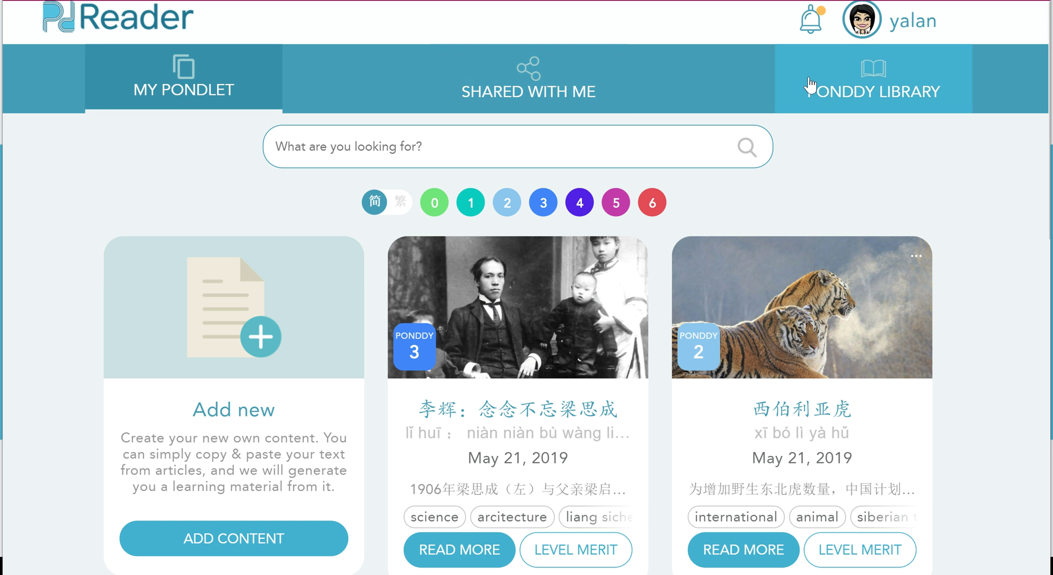
# Browse the lessons shared with you and check the vocabulary level merit chart of 我的假期计划
pyautogui.click(572, 92)
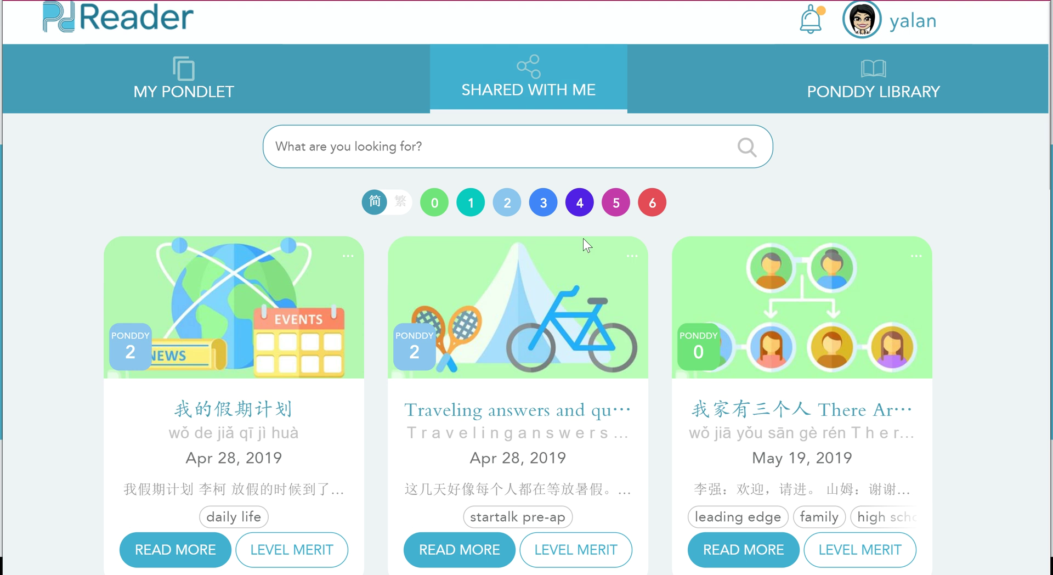
pyautogui.scroll(-4, 670, 308)
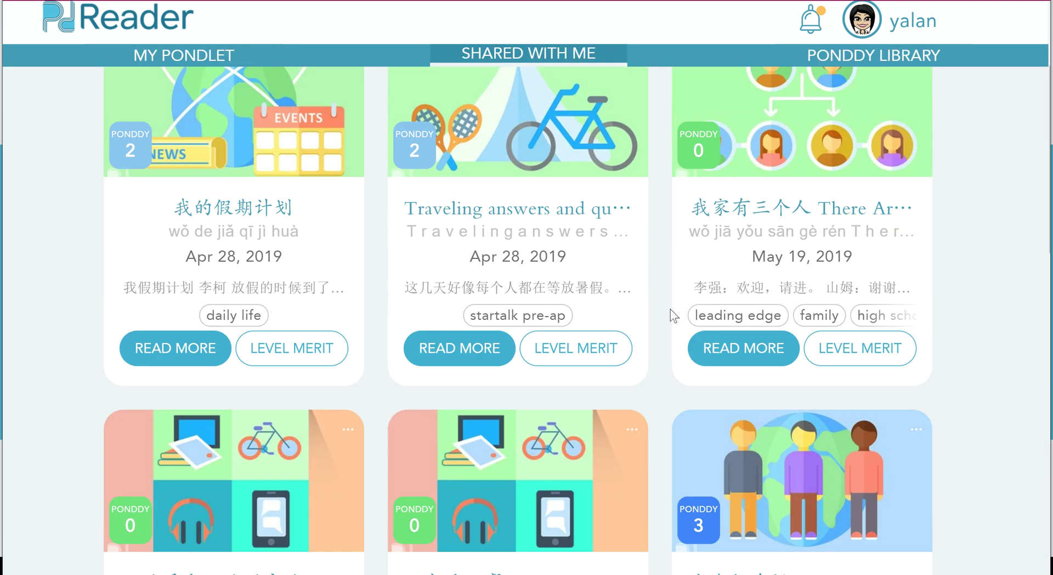
pyautogui.scroll(5, 670, 308)
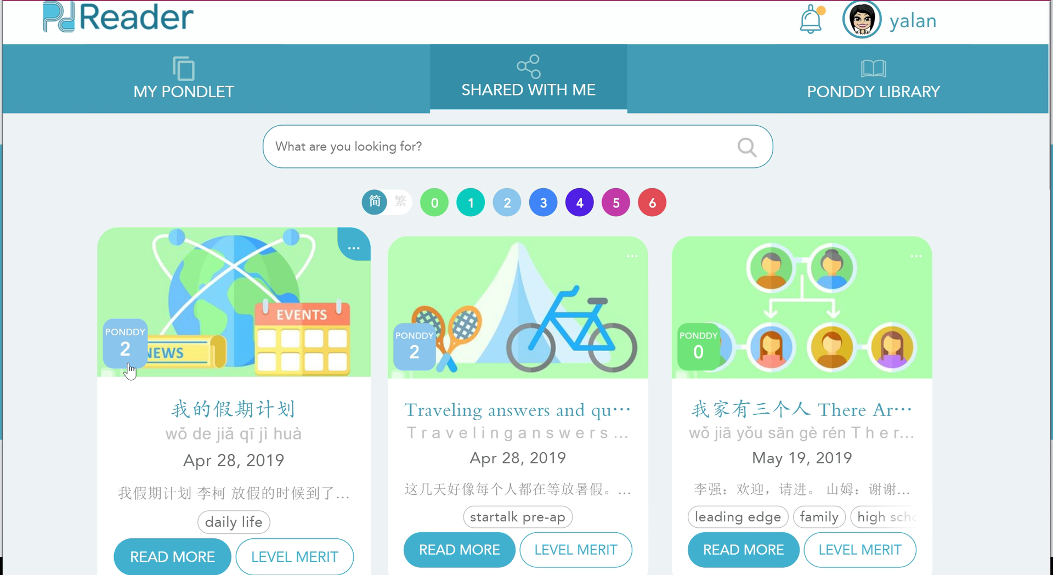
pyautogui.scroll(-2, 307, 450)
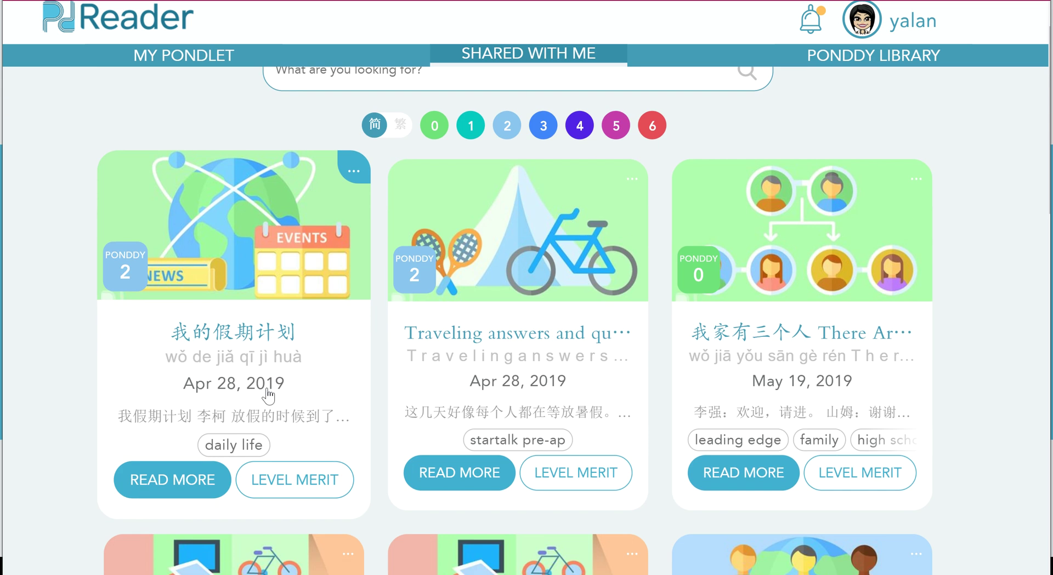
pyautogui.click(278, 492)
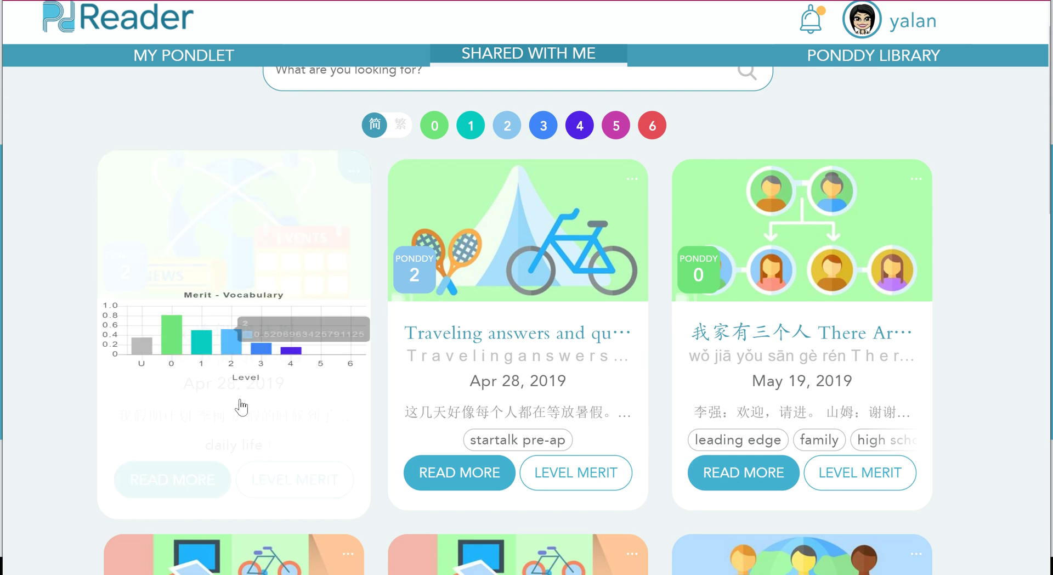
pyautogui.click(261, 435)
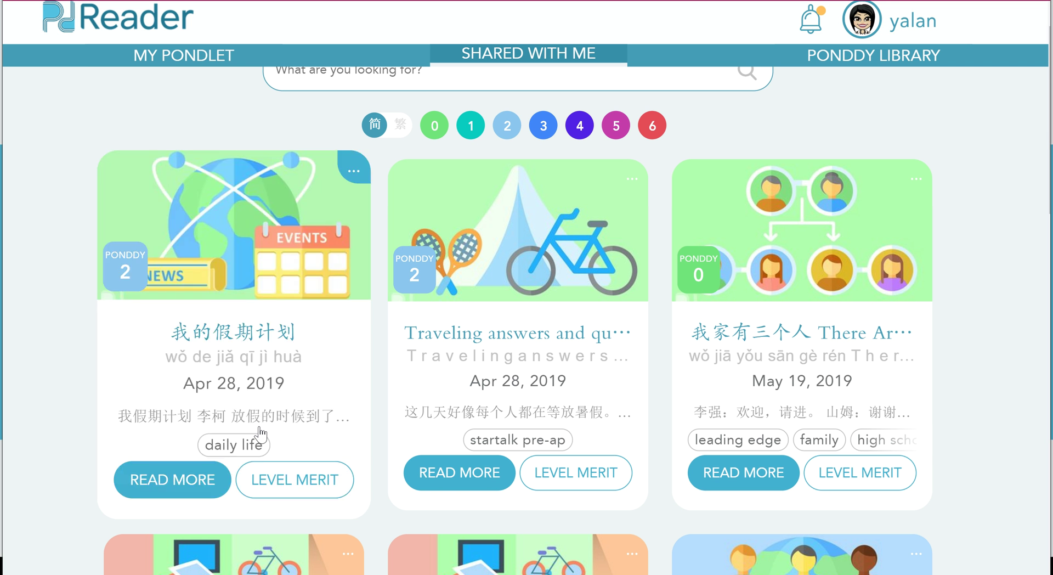
# Open a shared lesson about holiday plans, play the audio of its first paragraph, and look over its display options and text
pyautogui.click(261, 433)
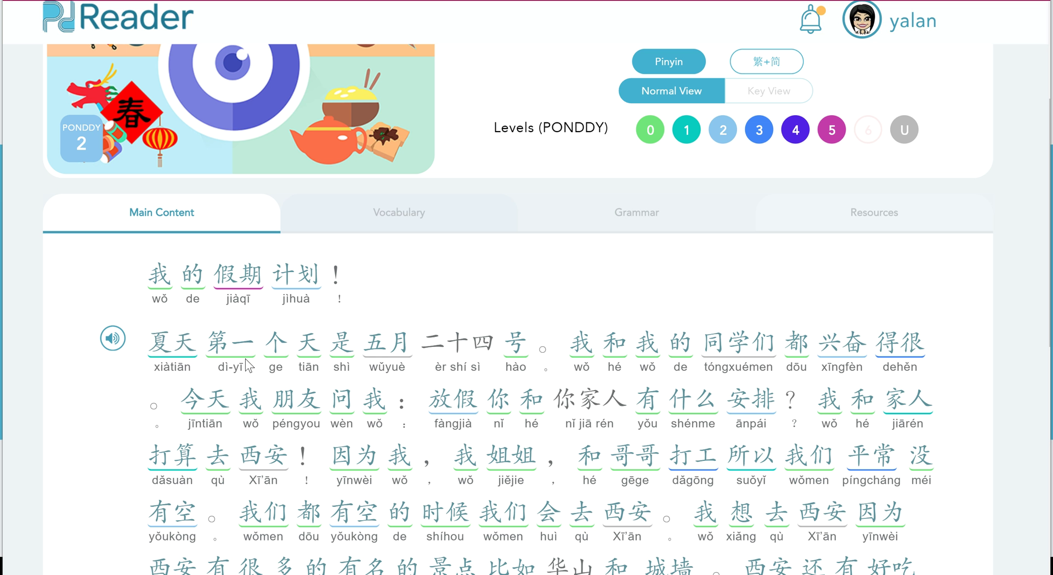
pyautogui.click(113, 344)
pyautogui.scroll(3, 567, 441)
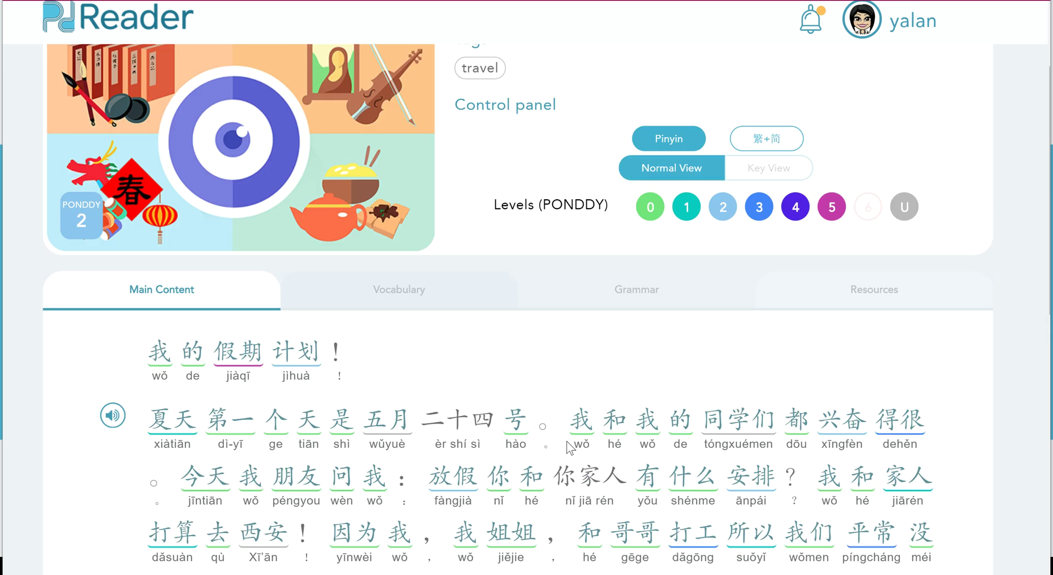
pyautogui.scroll(-3, 567, 441)
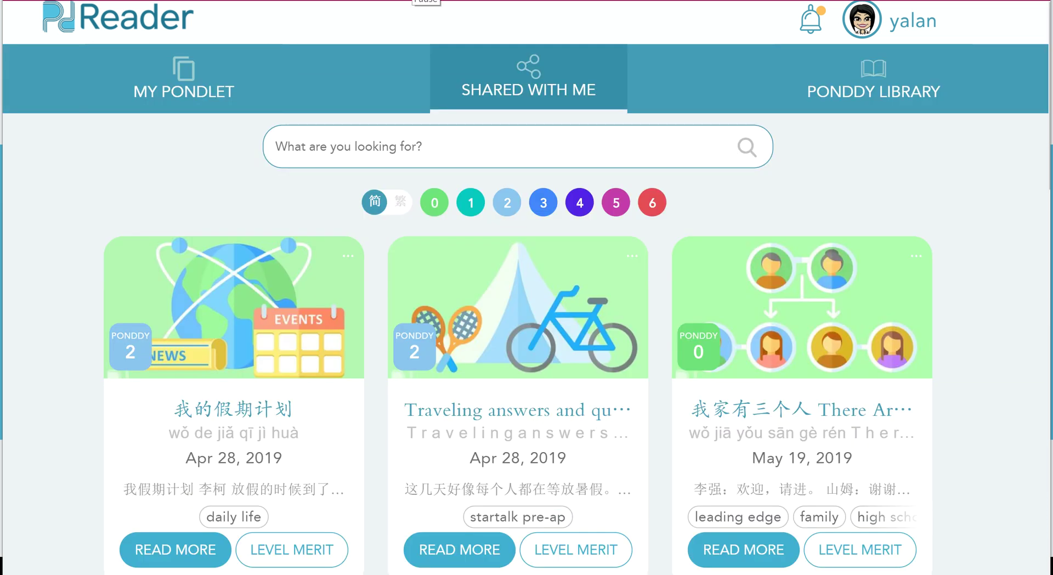
# Open the Ponddy Library and limit the listed lessons to levels 2 and 3
pyautogui.click(877, 95)
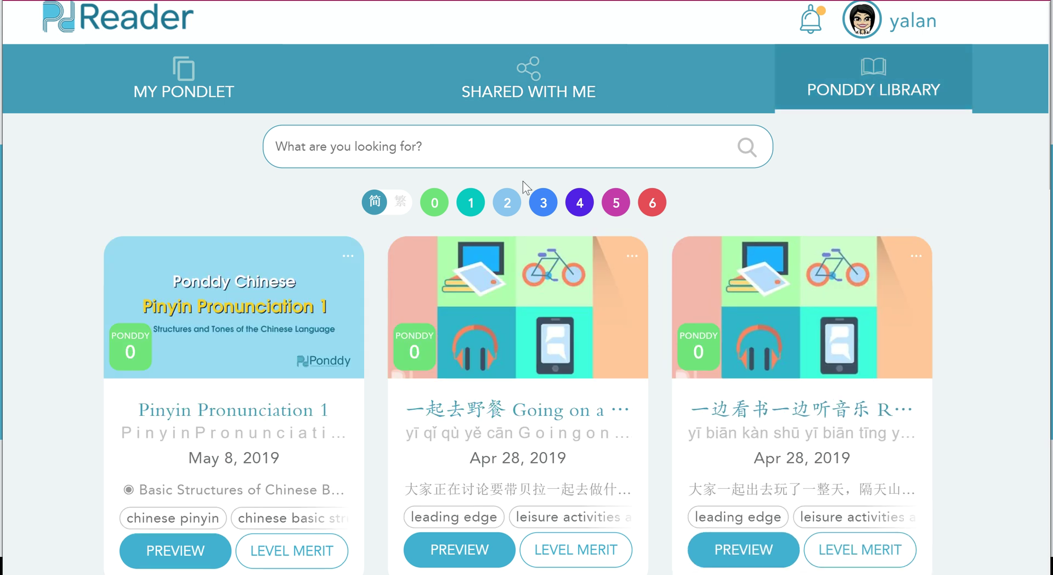
pyautogui.click(436, 209)
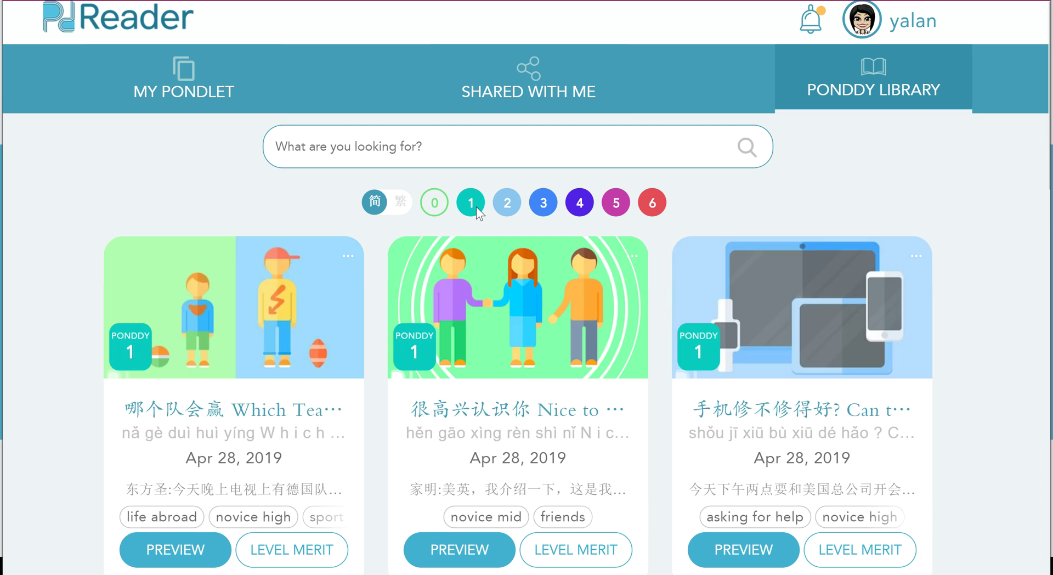
pyautogui.click(607, 203)
pyautogui.click(646, 204)
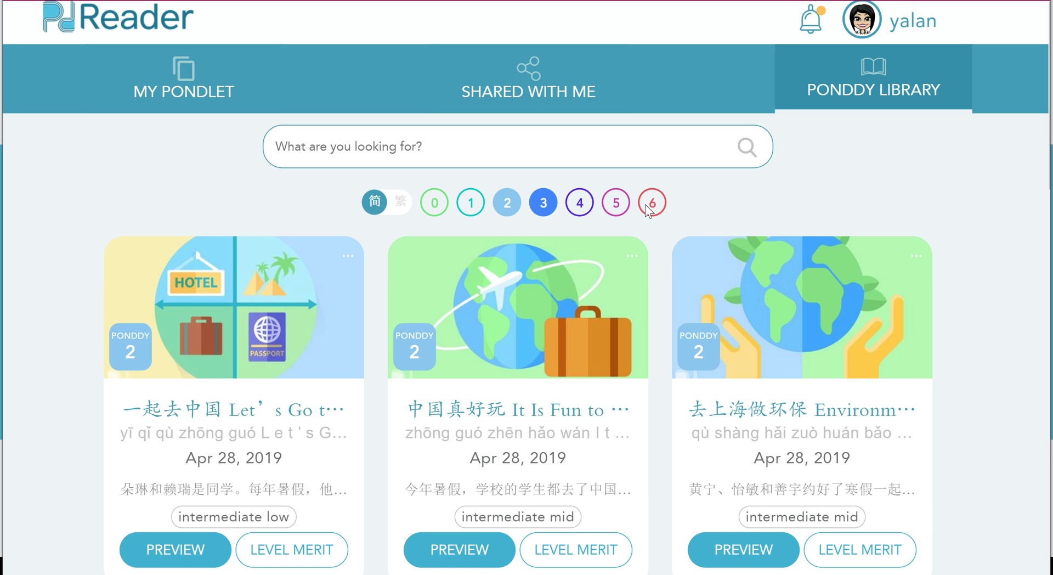
# Search the library for "travel" and browse the matching lessons
pyautogui.click(387, 154)
pyautogui.write('travel')
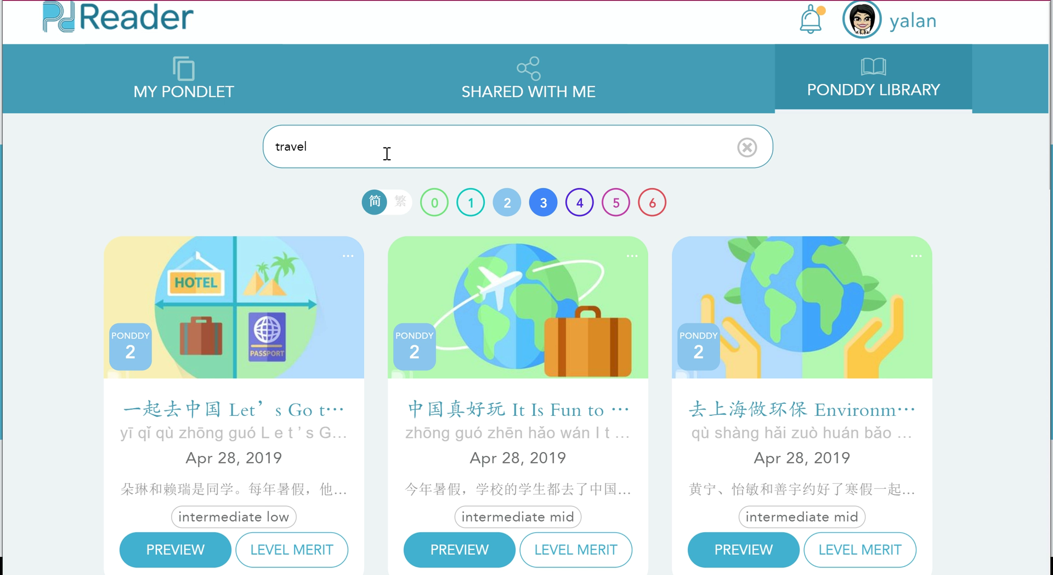
pyautogui.press('Return')
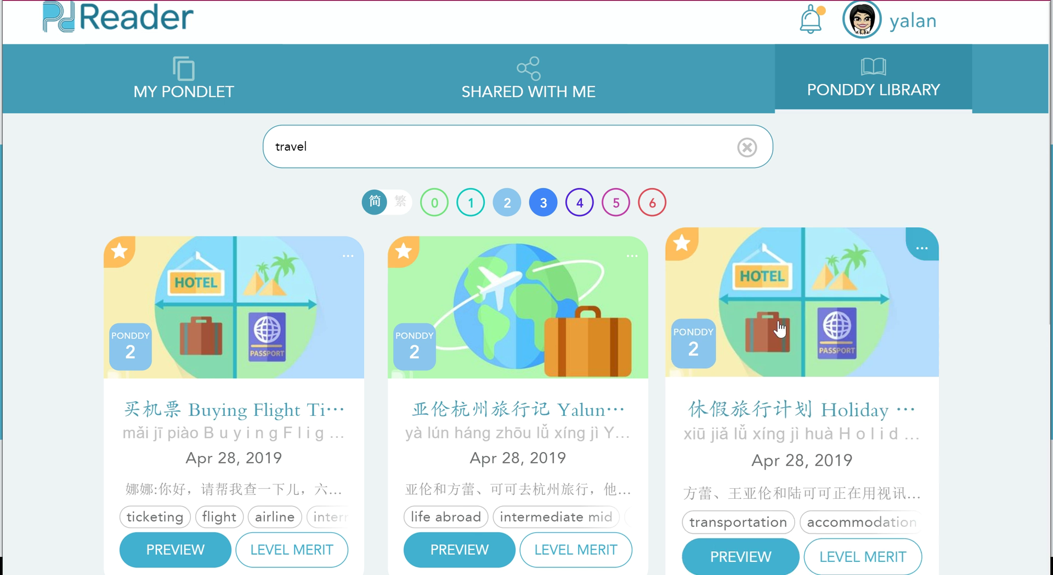
pyautogui.scroll(-2, 780, 329)
pyautogui.scroll(-5, 773, 383)
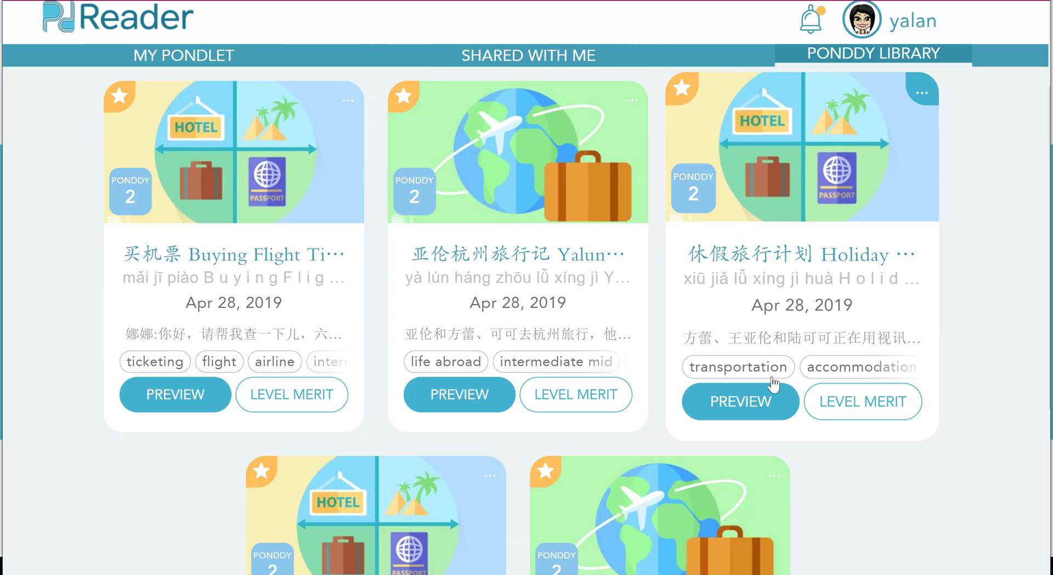
pyautogui.scroll(3, 773, 384)
pyautogui.scroll(2, 773, 384)
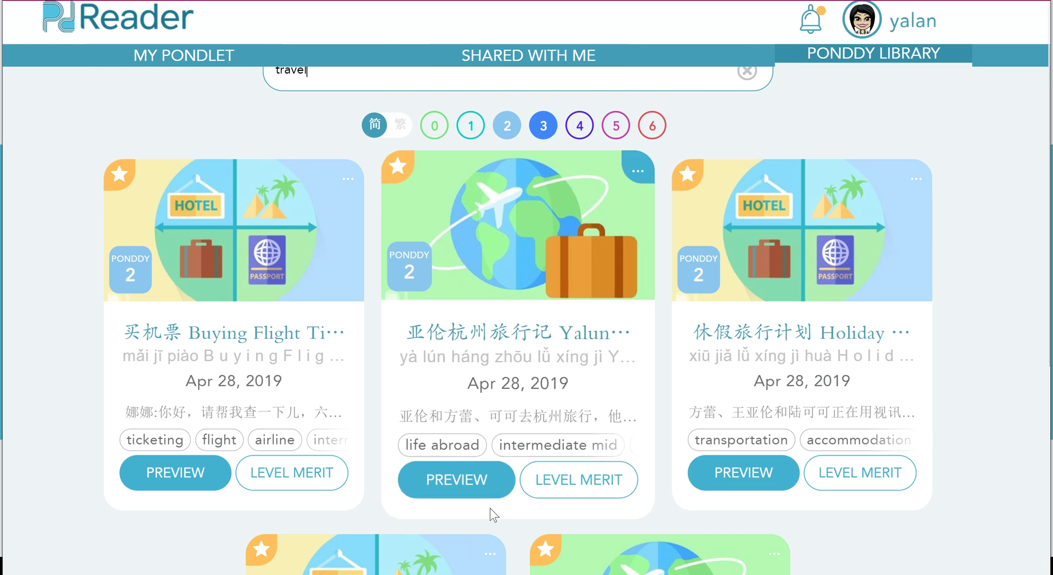
# Preview the level 2 Hangzhou Travel Journal lesson, add its content to your own lessons, and return to My Pondlet
pyautogui.click(482, 489)
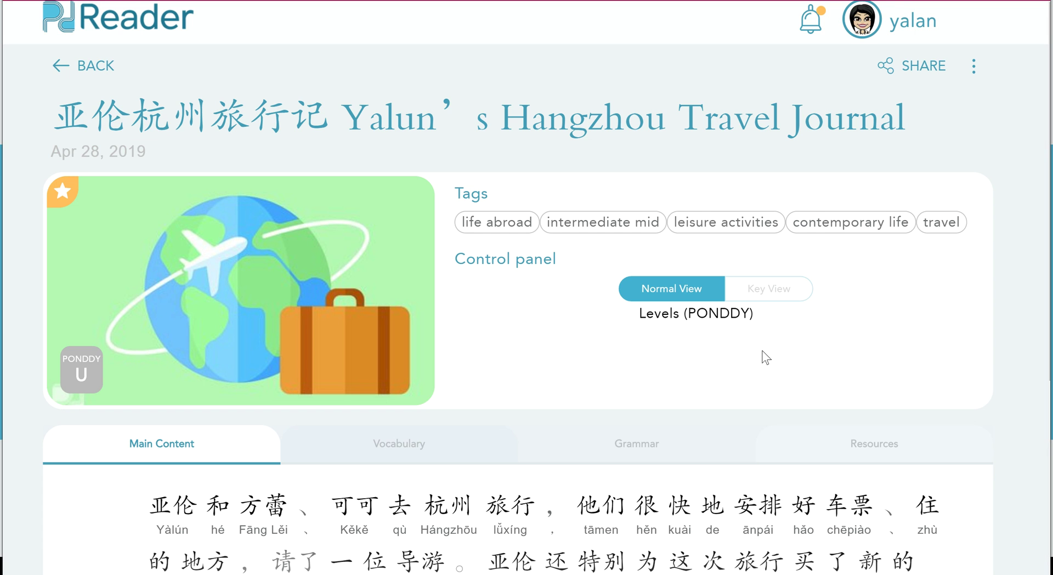
pyautogui.scroll(-5, 764, 357)
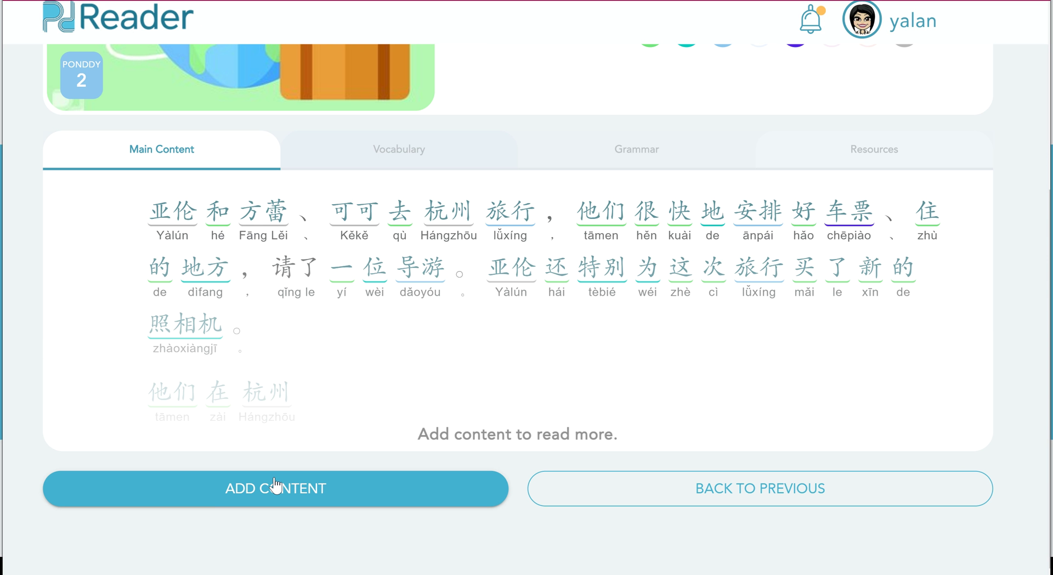
pyautogui.click(270, 494)
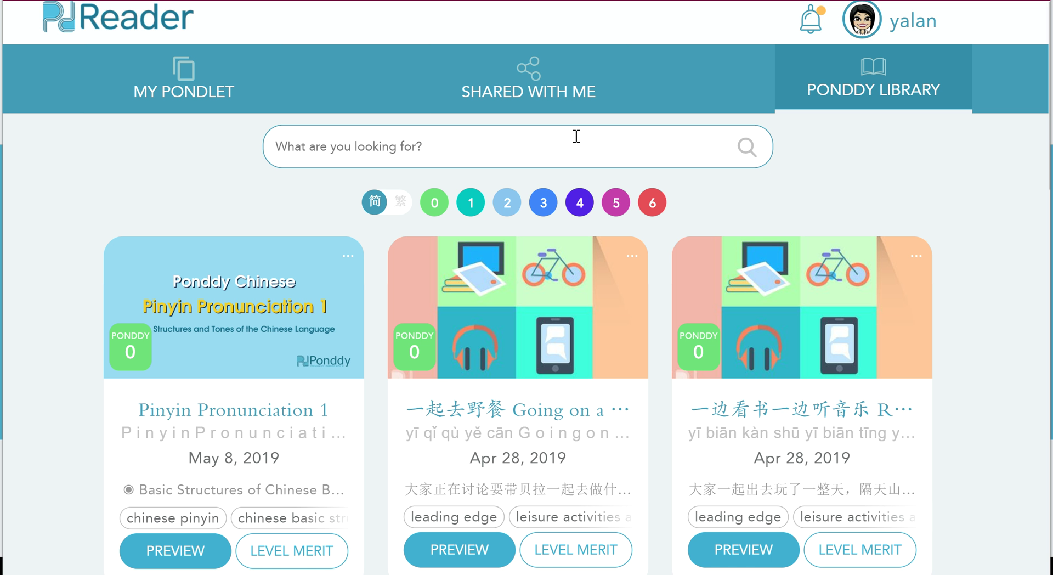
pyautogui.click(231, 92)
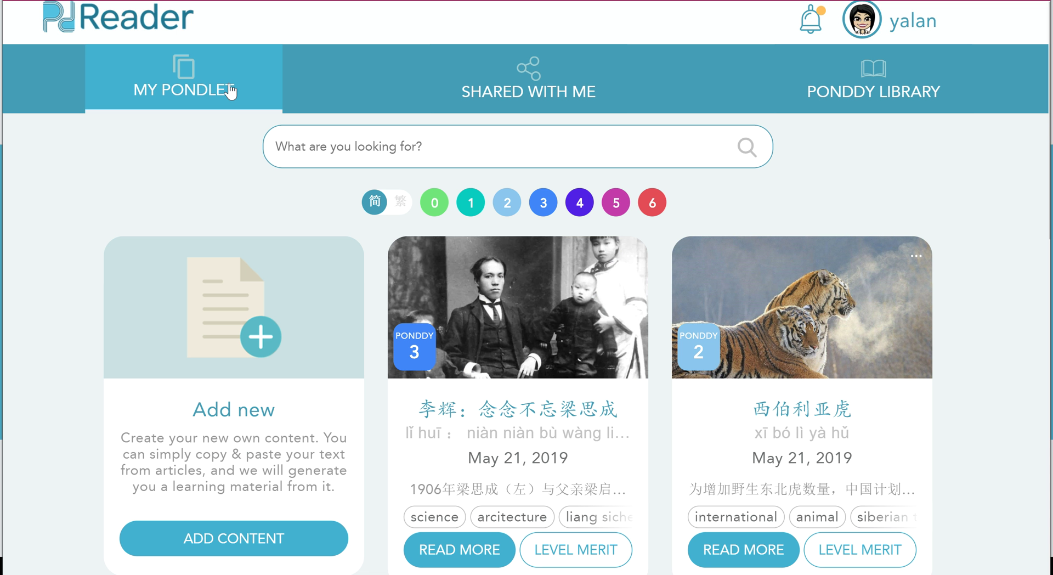